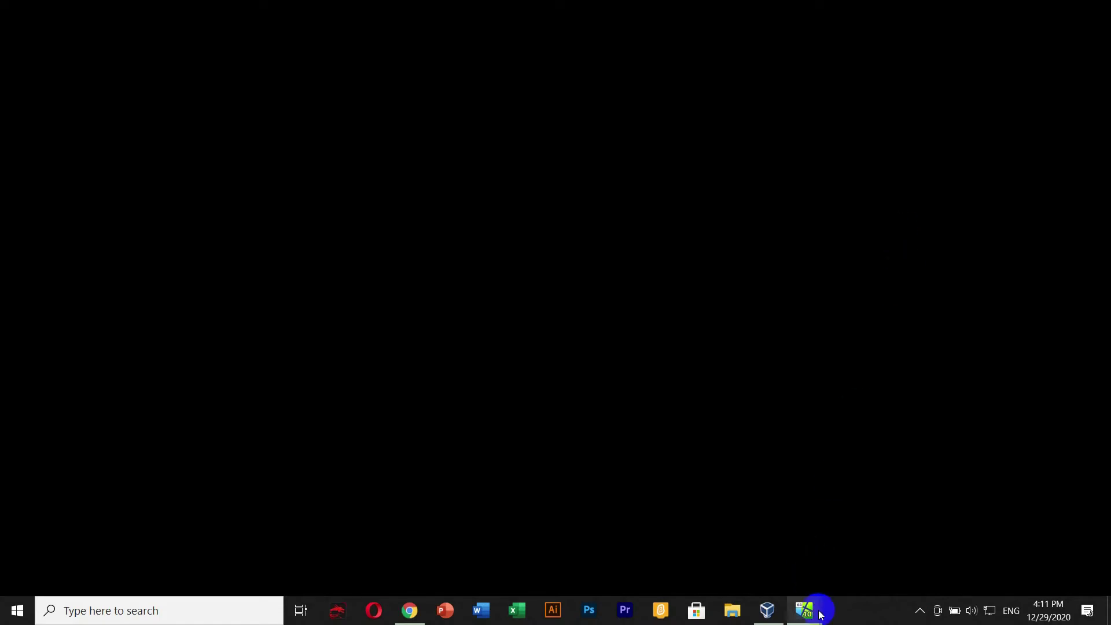
# - Cycle through the running VMs, minimize the Windows 10 and Windows 7 windows, and refresh the server desktop
pyautogui.moveTo(810, 605)
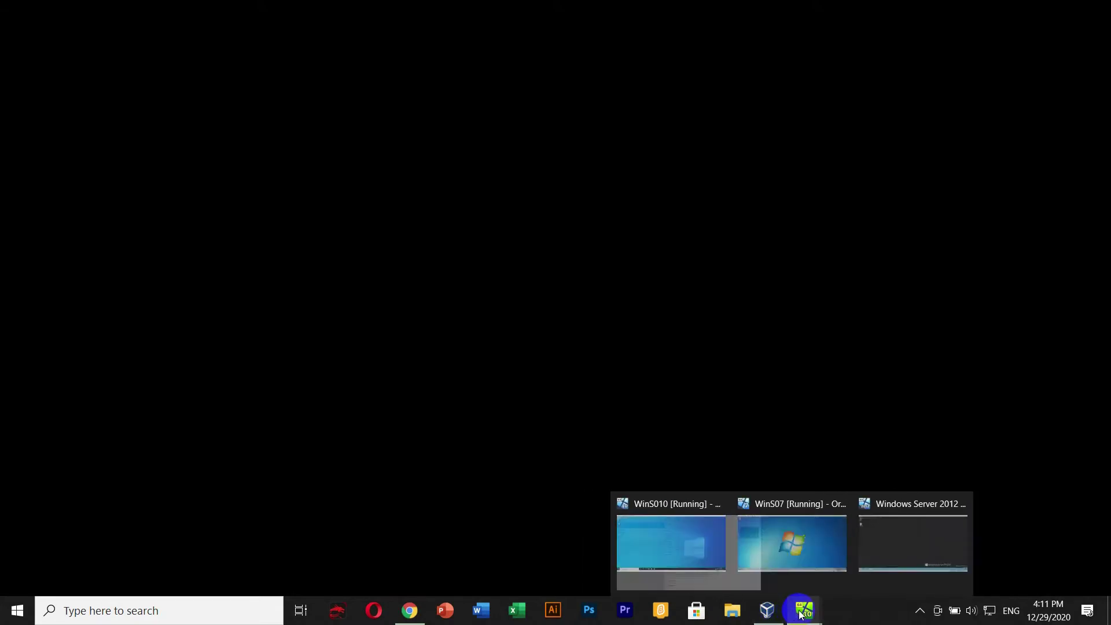
pyautogui.click(924, 534)
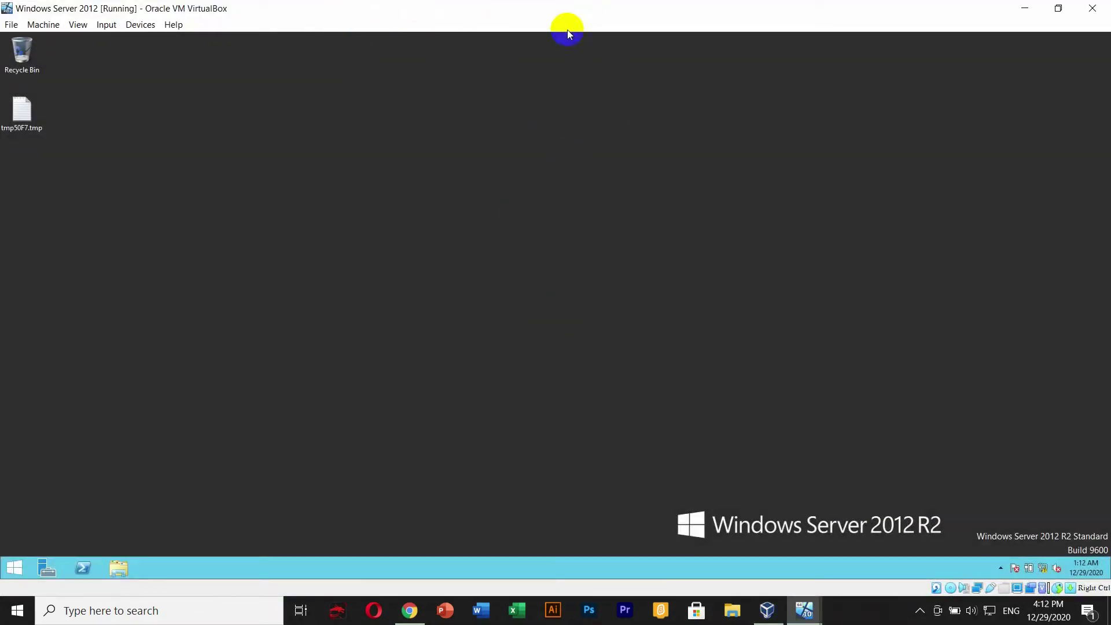
pyautogui.moveTo(806, 609)
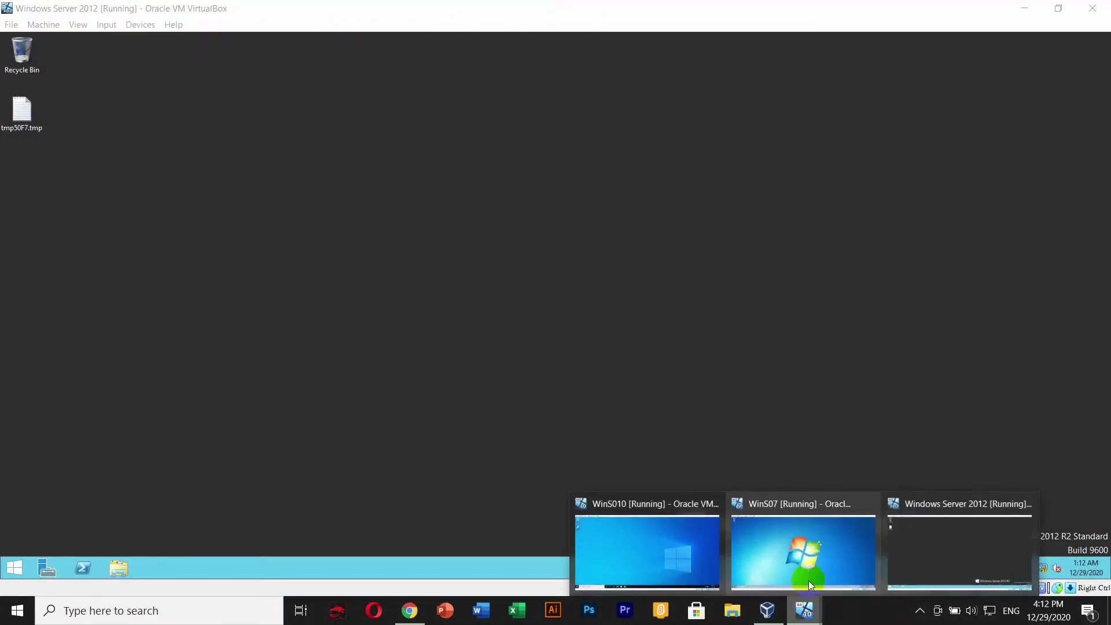
pyautogui.click(817, 533)
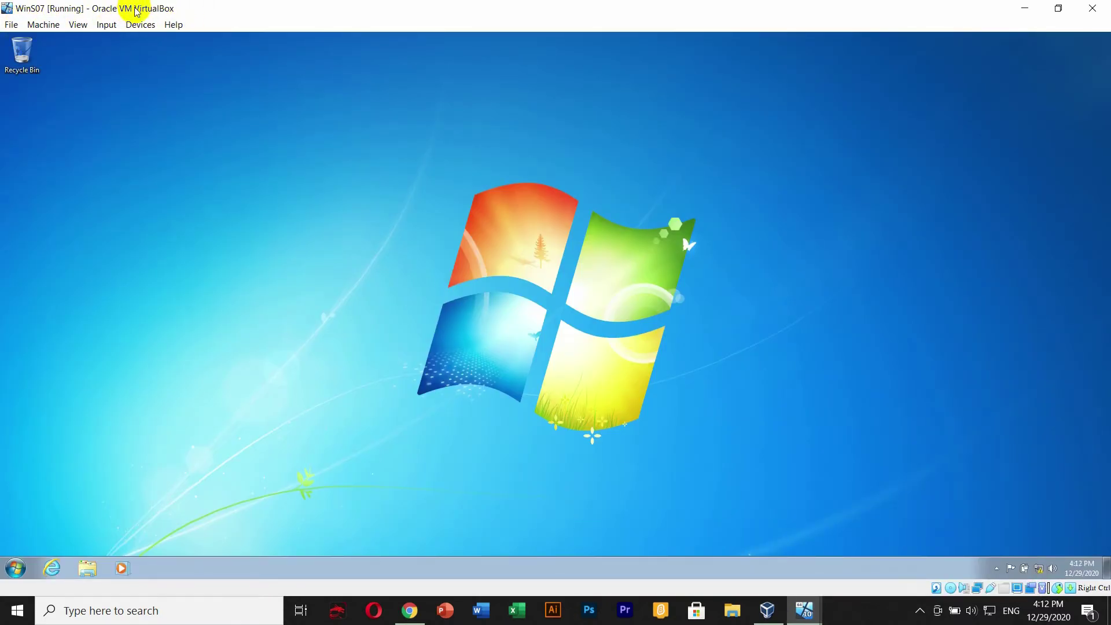
pyautogui.moveTo(804, 609)
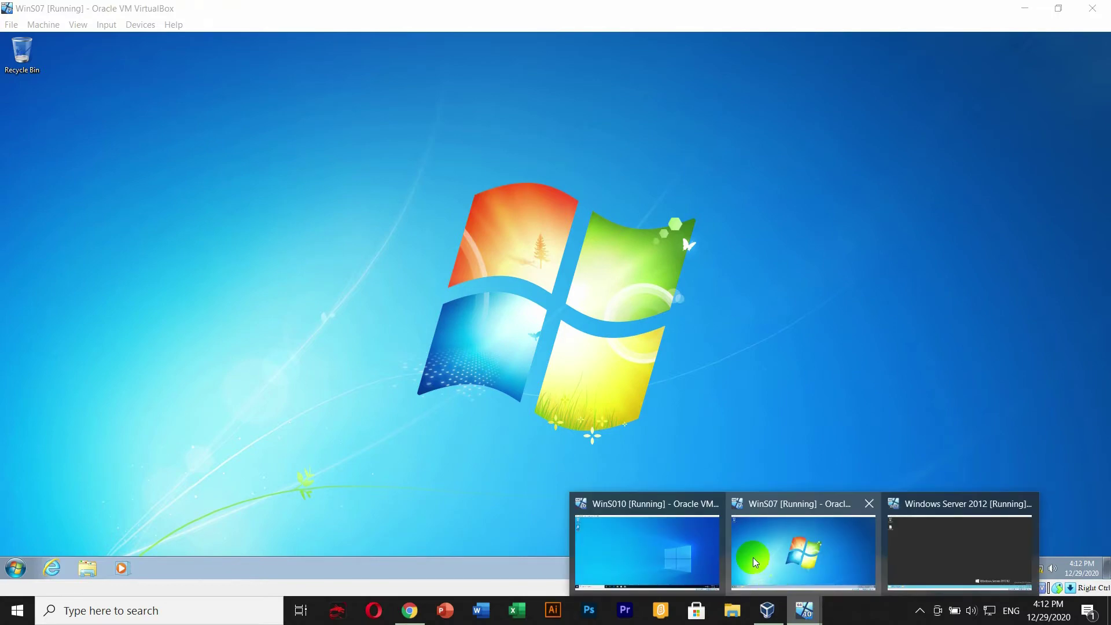
pyautogui.click(682, 557)
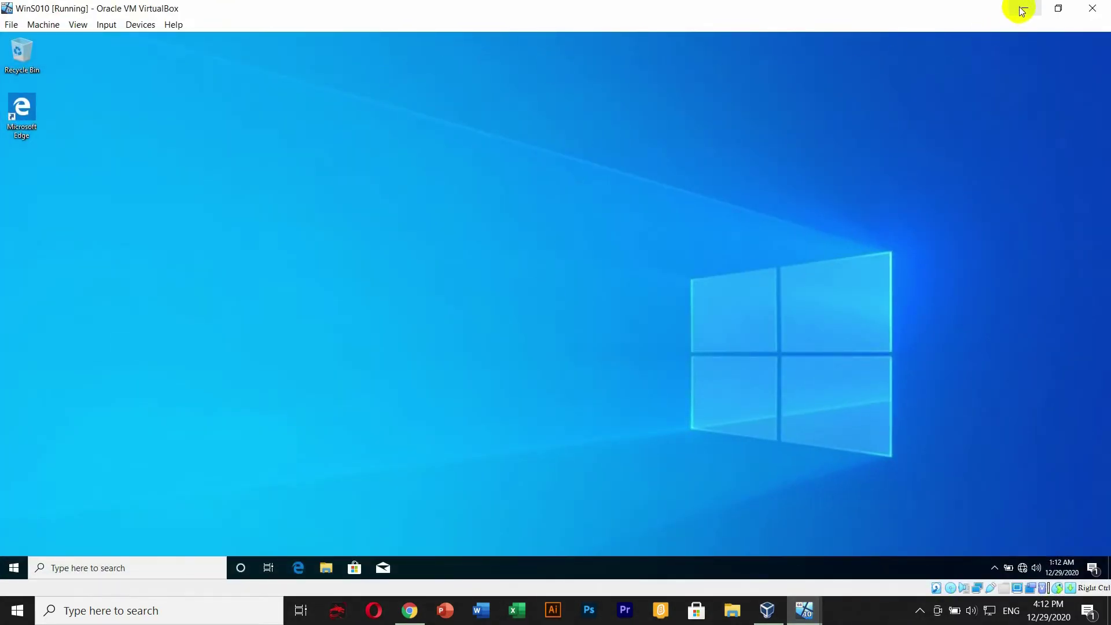
pyautogui.click(1023, 9)
pyautogui.click(1024, 10)
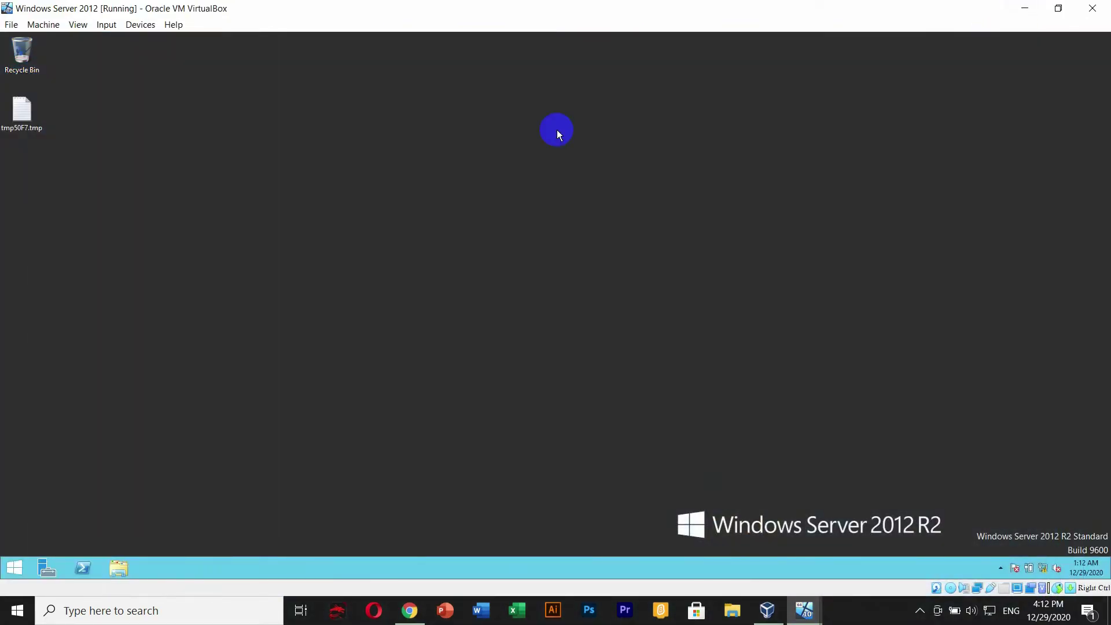
pyautogui.rightClick(493, 111)
pyautogui.click(525, 143)
# - Switch to the Windows 7 VM, refresh its desktop, and open then close its Start menu
pyautogui.moveTo(805, 611)
pyautogui.moveTo(784, 529)
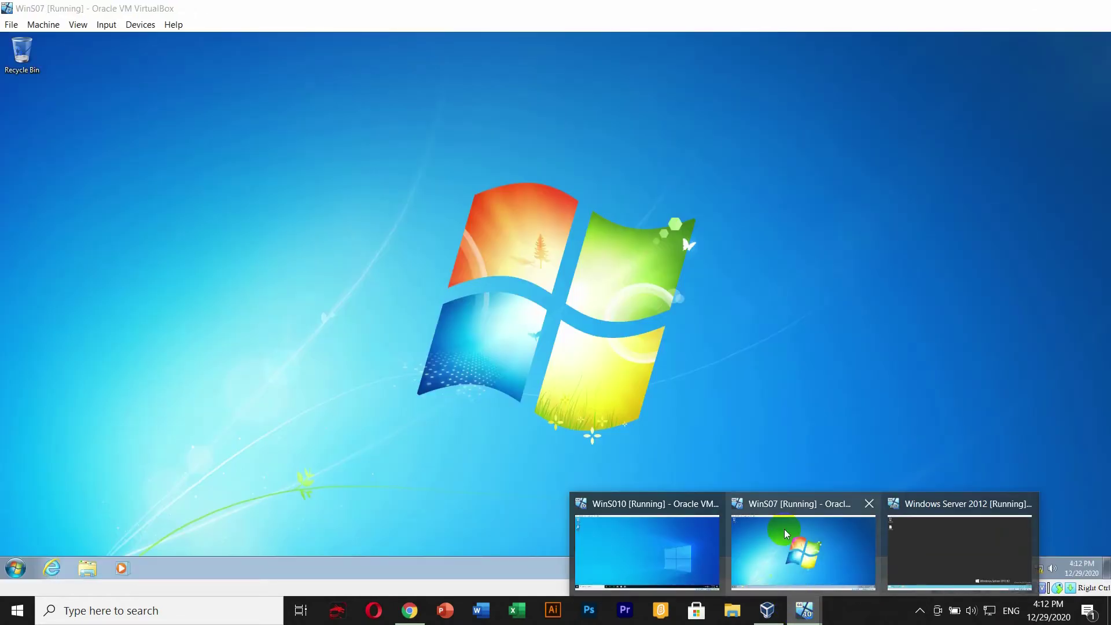
pyautogui.moveTo(669, 541)
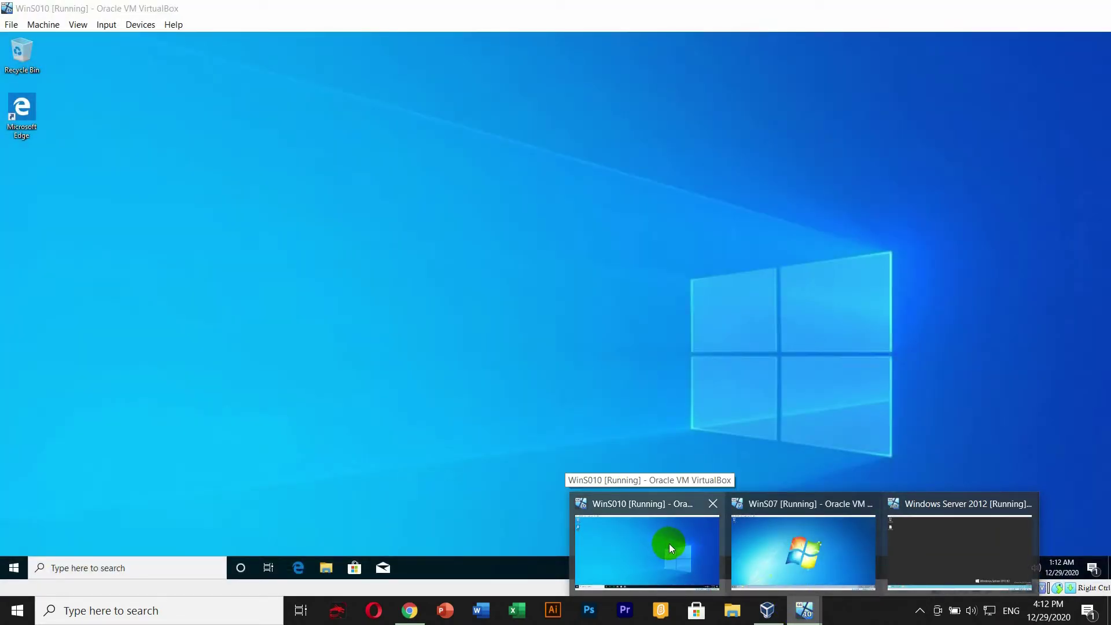
pyautogui.moveTo(797, 553)
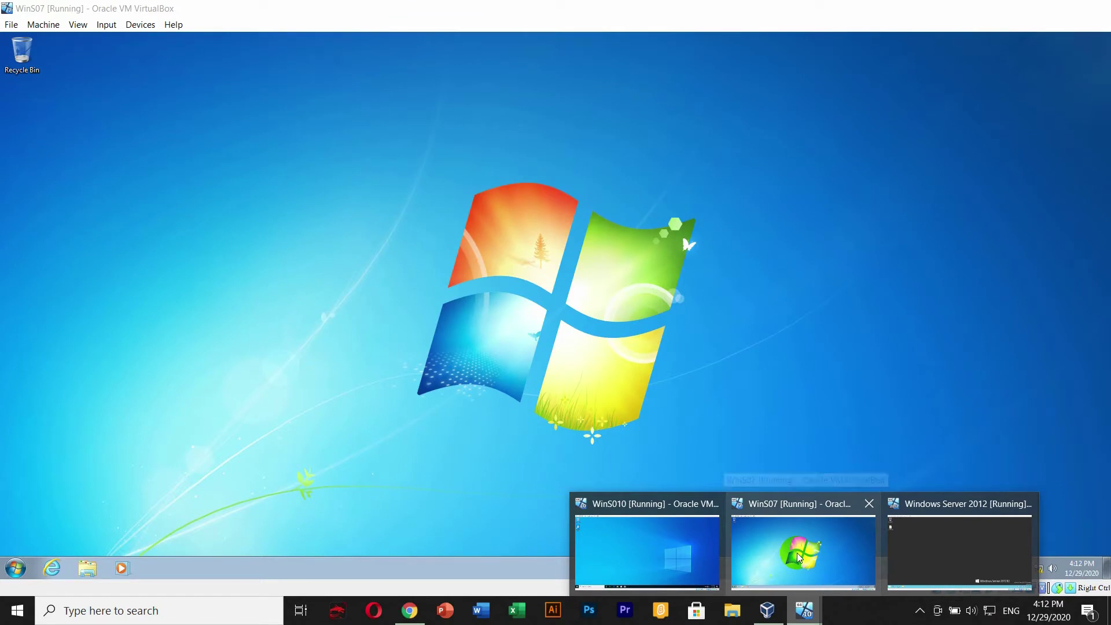
pyautogui.click(798, 557)
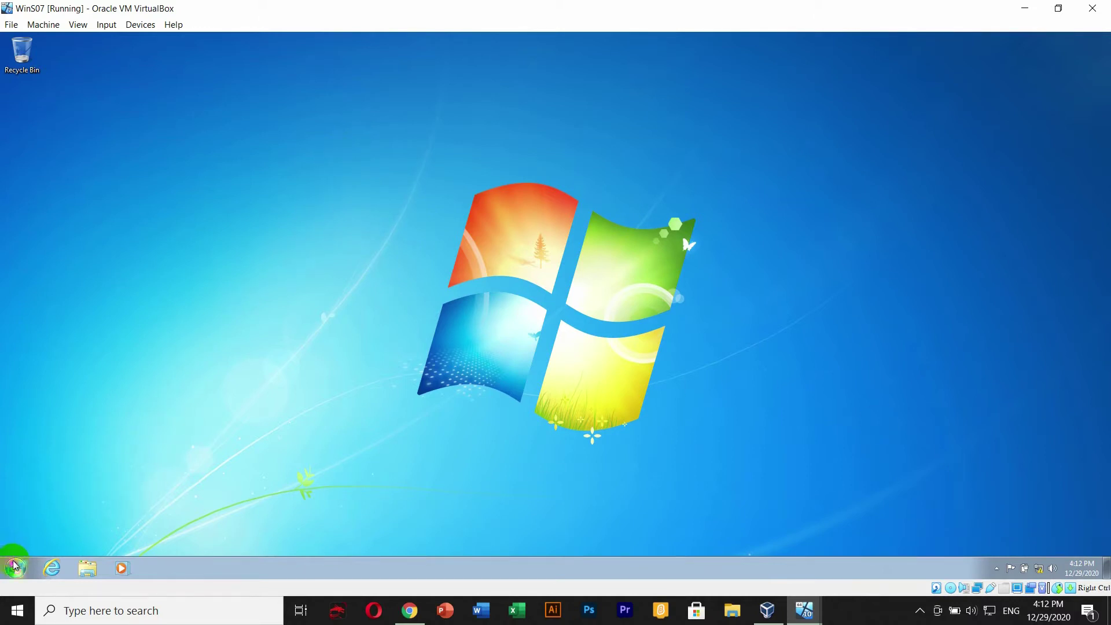
pyautogui.rightClick(397, 197)
pyautogui.click(429, 230)
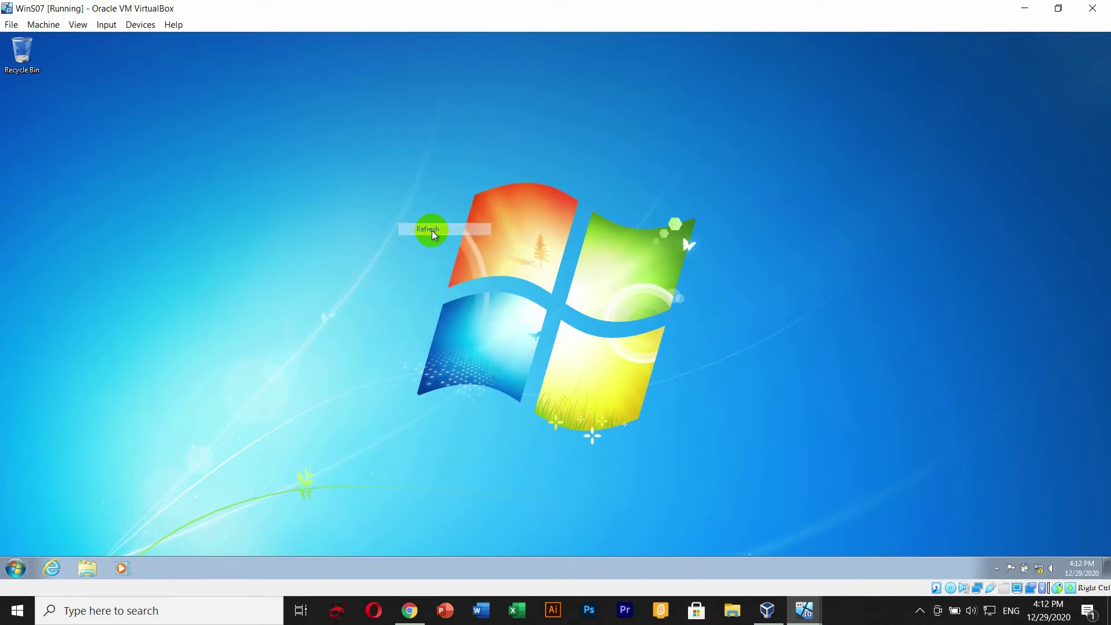
pyautogui.click(16, 563)
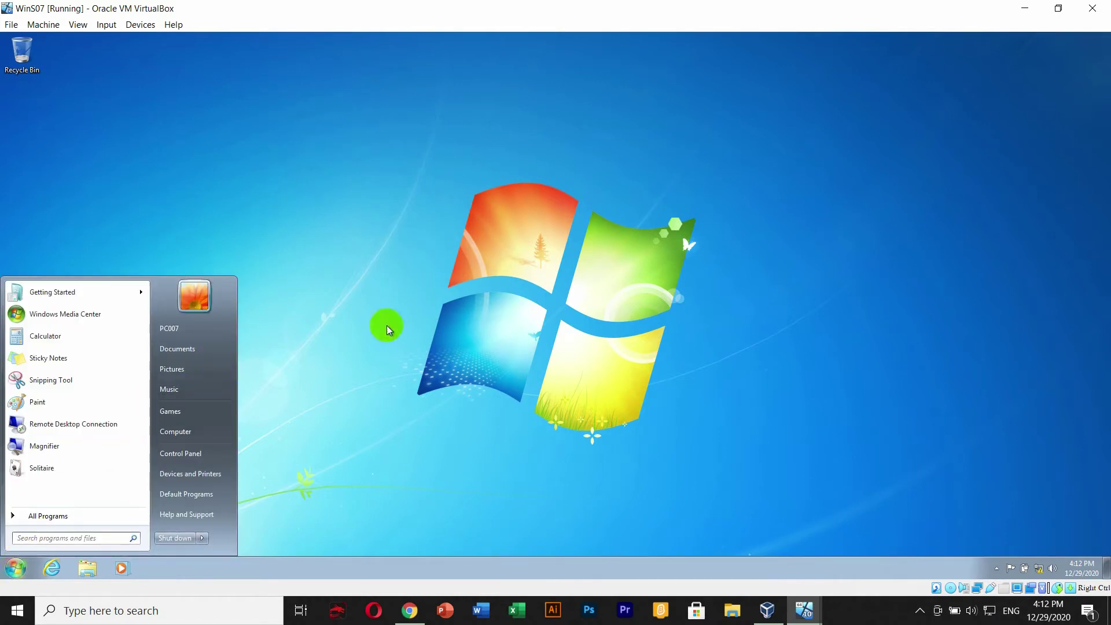
pyautogui.click(419, 314)
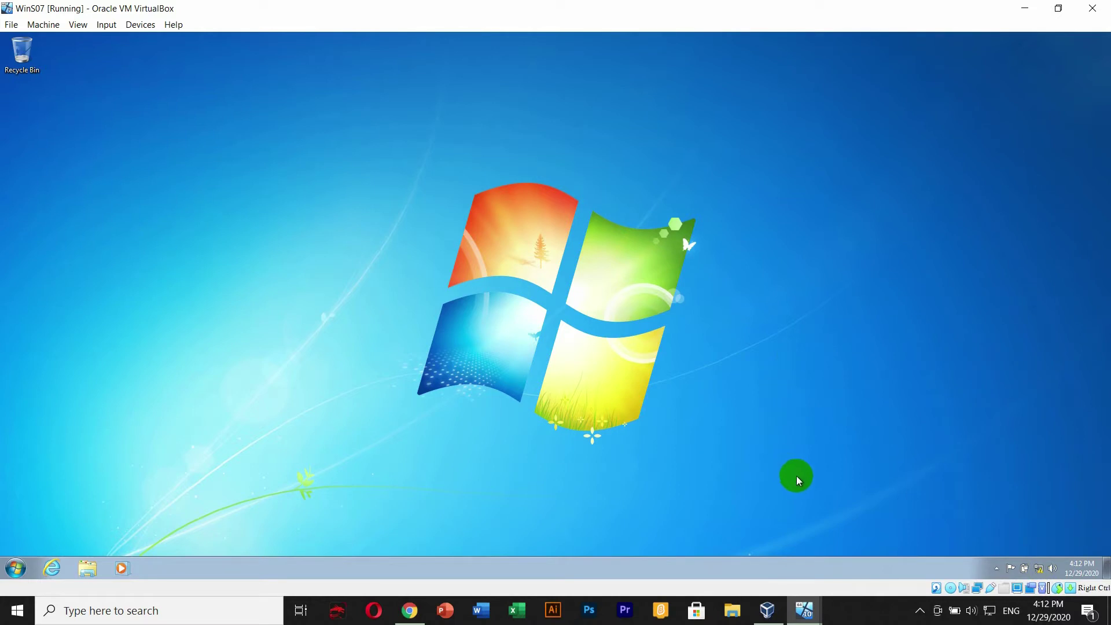
# - Bring the Windows Server 2012 VM forward again and refresh its desktop
pyautogui.click(805, 608)
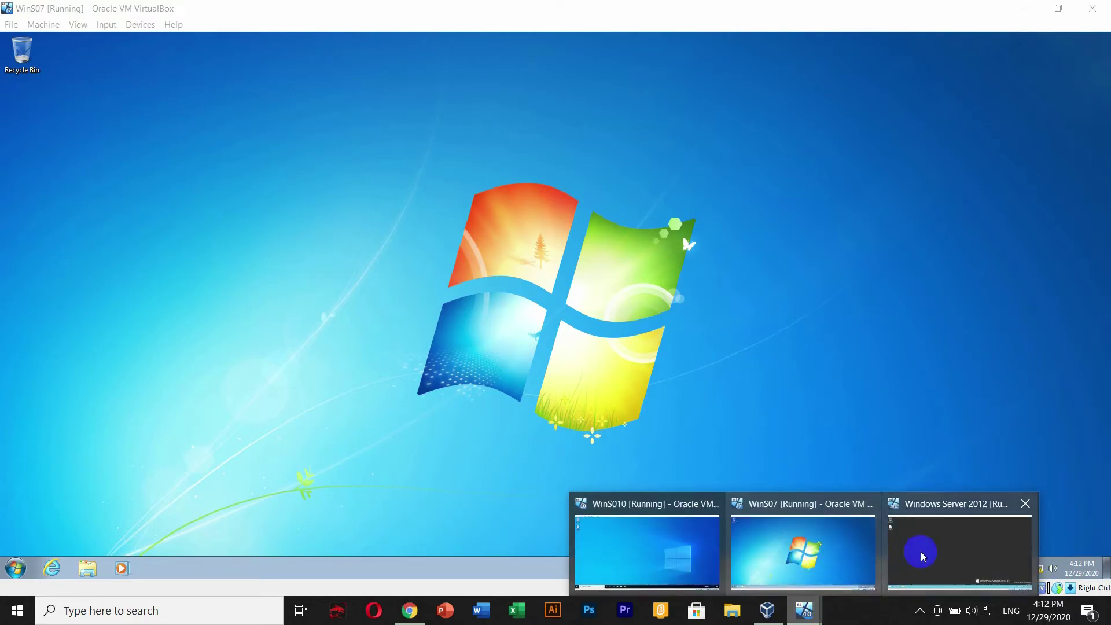
pyautogui.click(923, 557)
pyautogui.rightClick(196, 137)
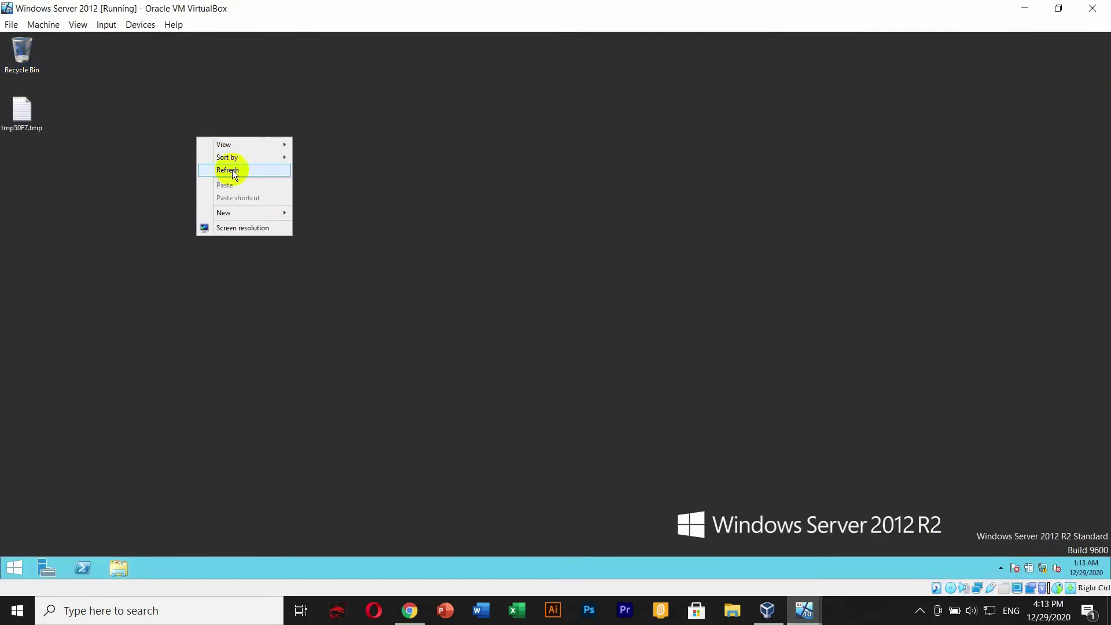
pyautogui.click(235, 171)
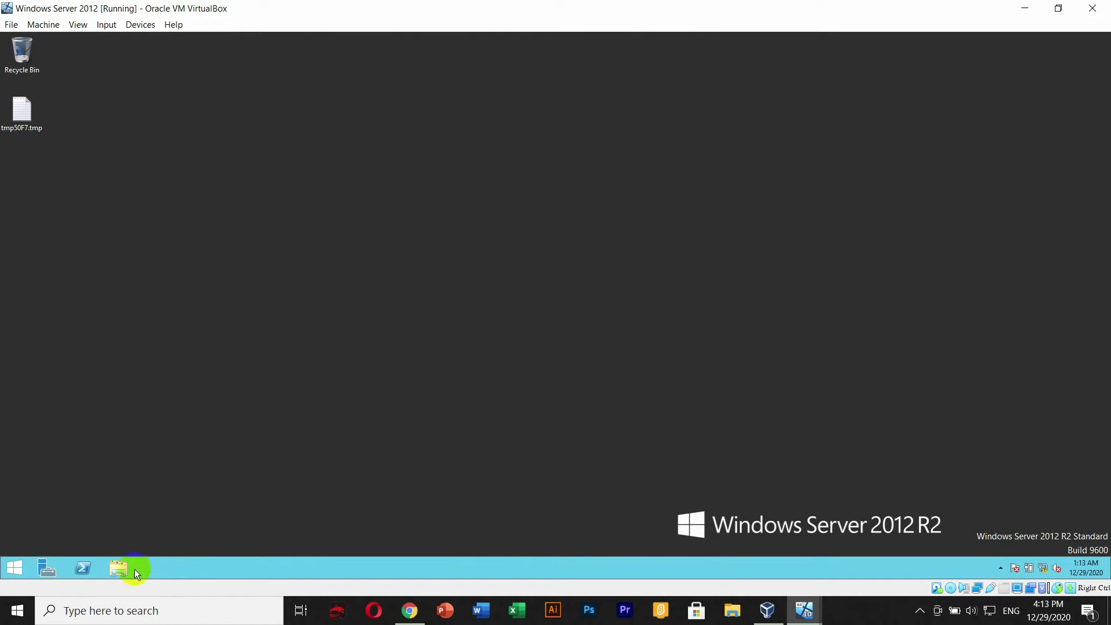
pyautogui.click(40, 569)
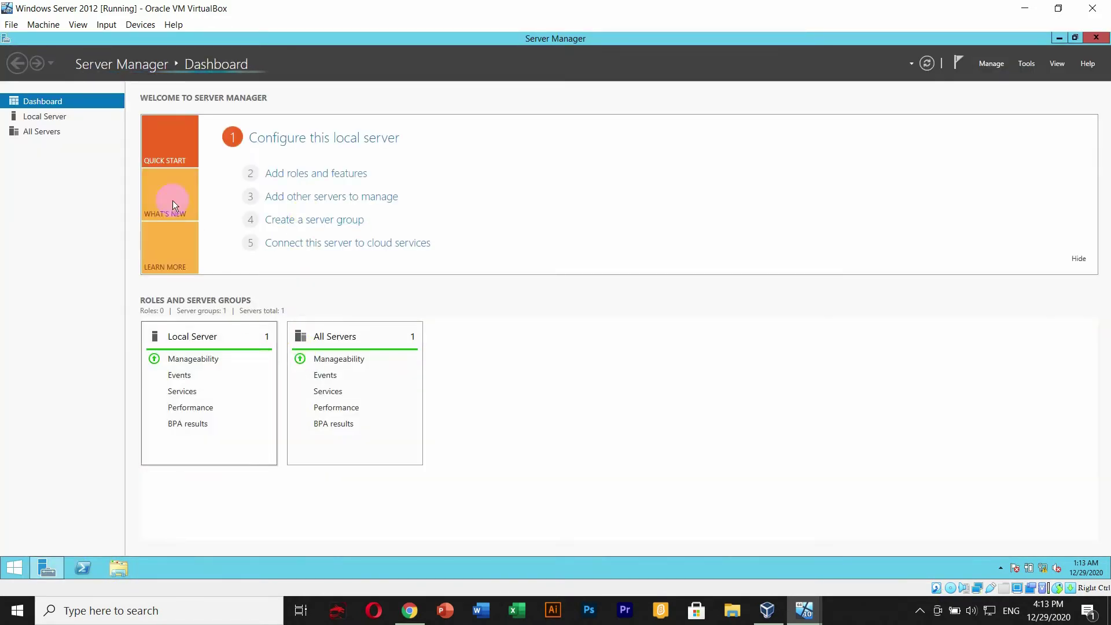
pyautogui.click(45, 116)
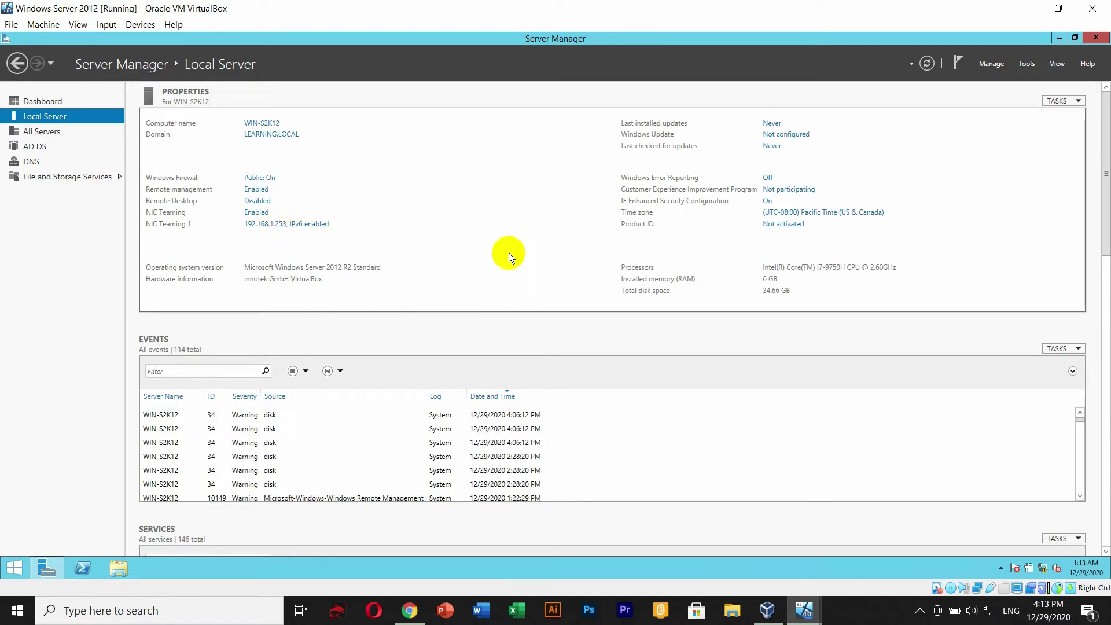
pyautogui.click(1059, 38)
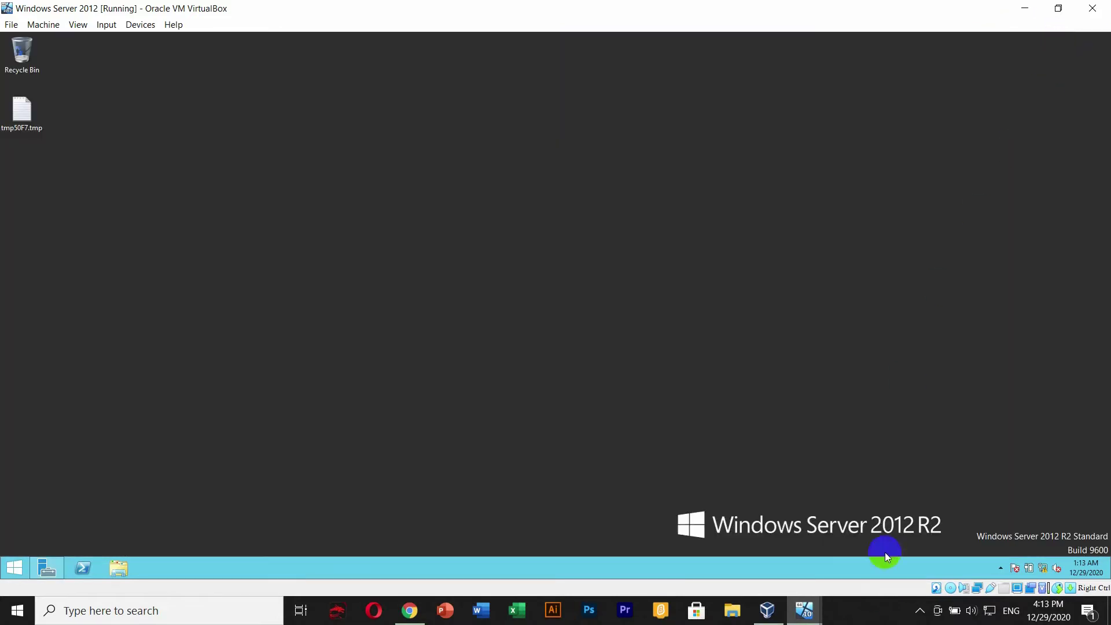
pyautogui.click(805, 611)
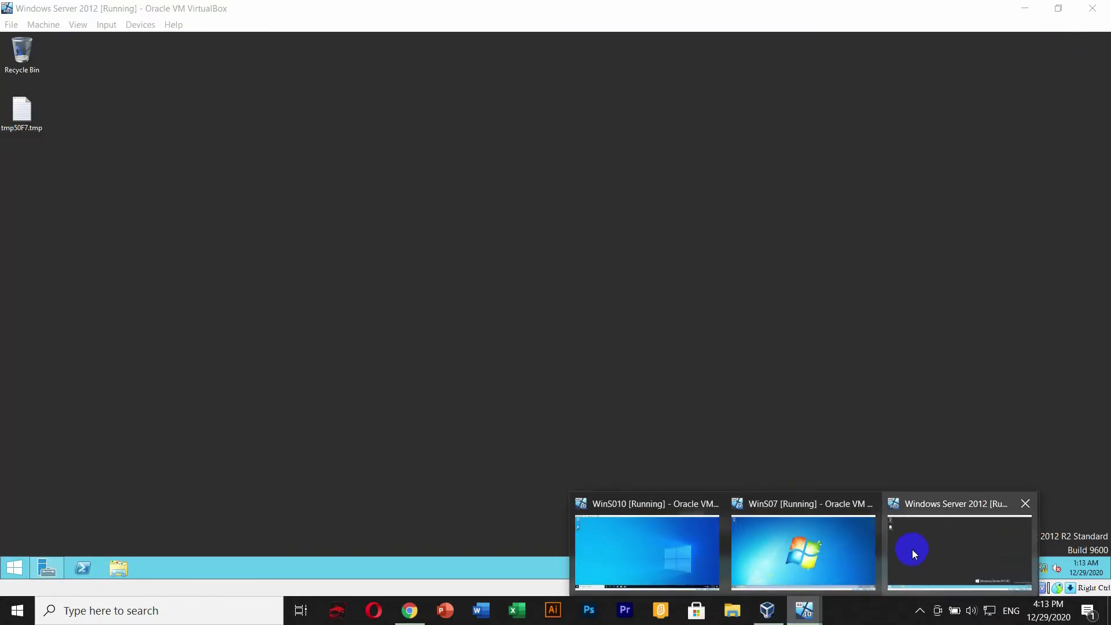
# - In the Windows 7 VM, open the Network and Sharing Center, then reposition and enlarge it
pyautogui.click(830, 555)
pyautogui.rightClick(590, 175)
pyautogui.click(618, 207)
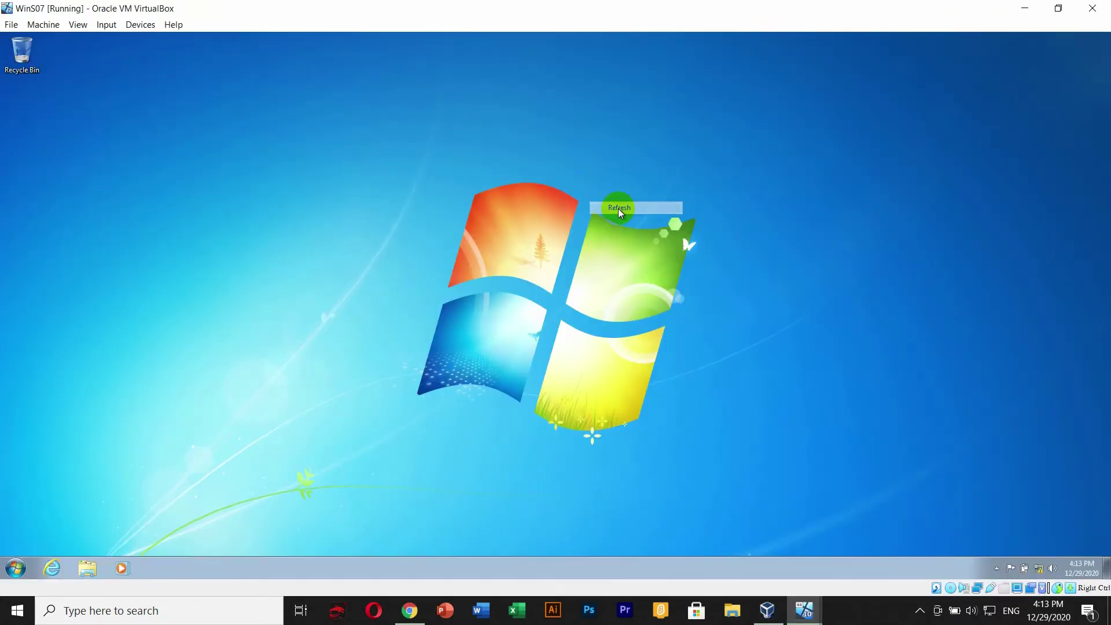
pyautogui.rightClick(1040, 570)
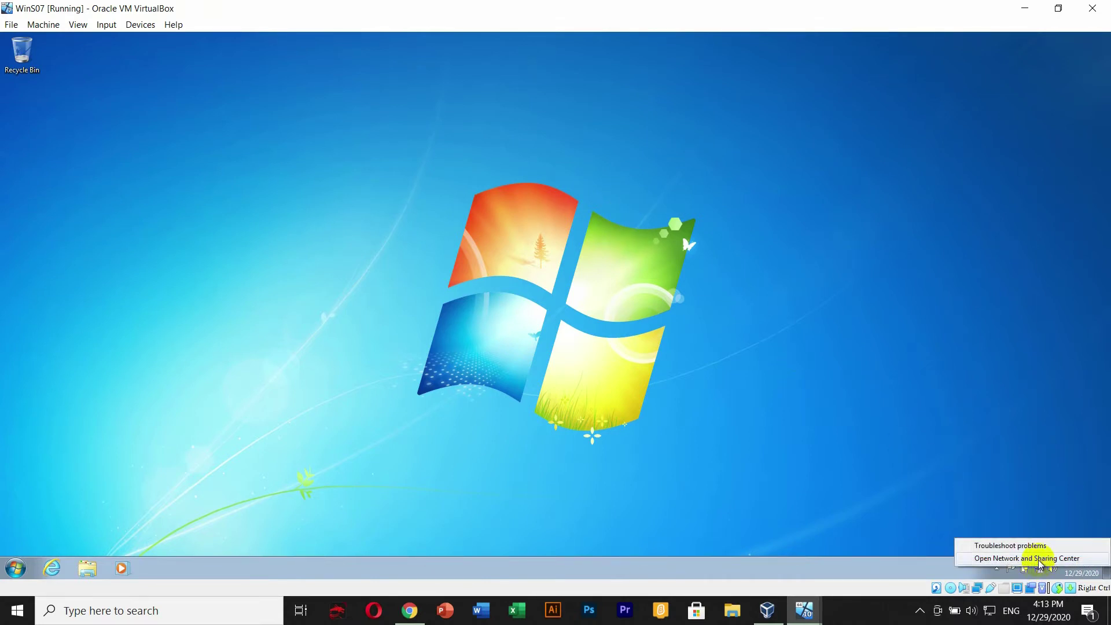
pyautogui.click(1039, 559)
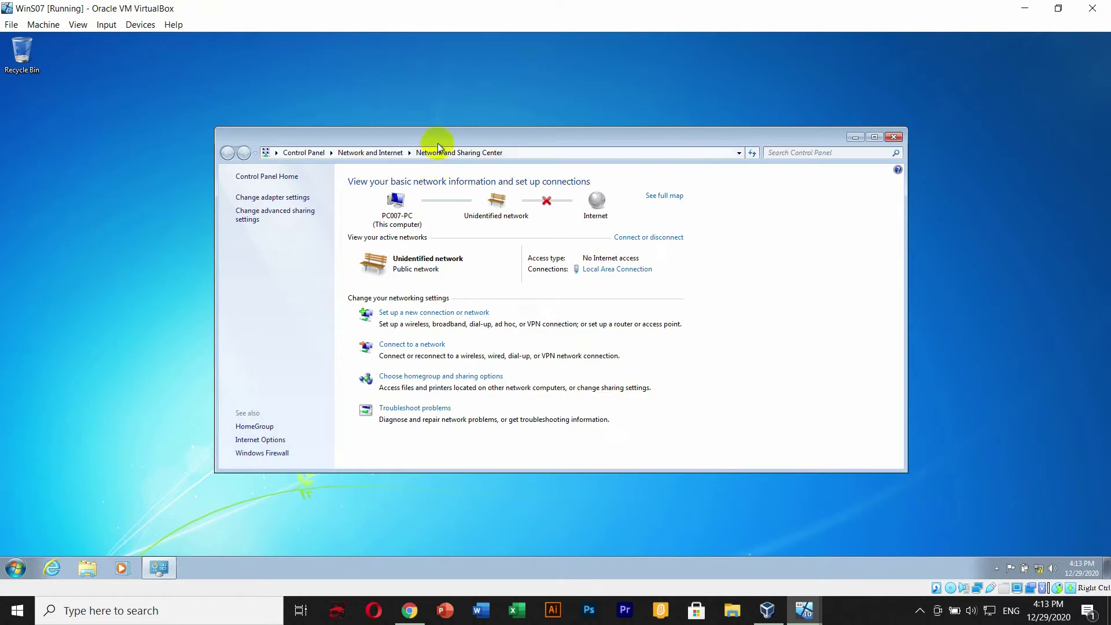
pyautogui.moveTo(438, 143); pyautogui.dragTo(447, 76)
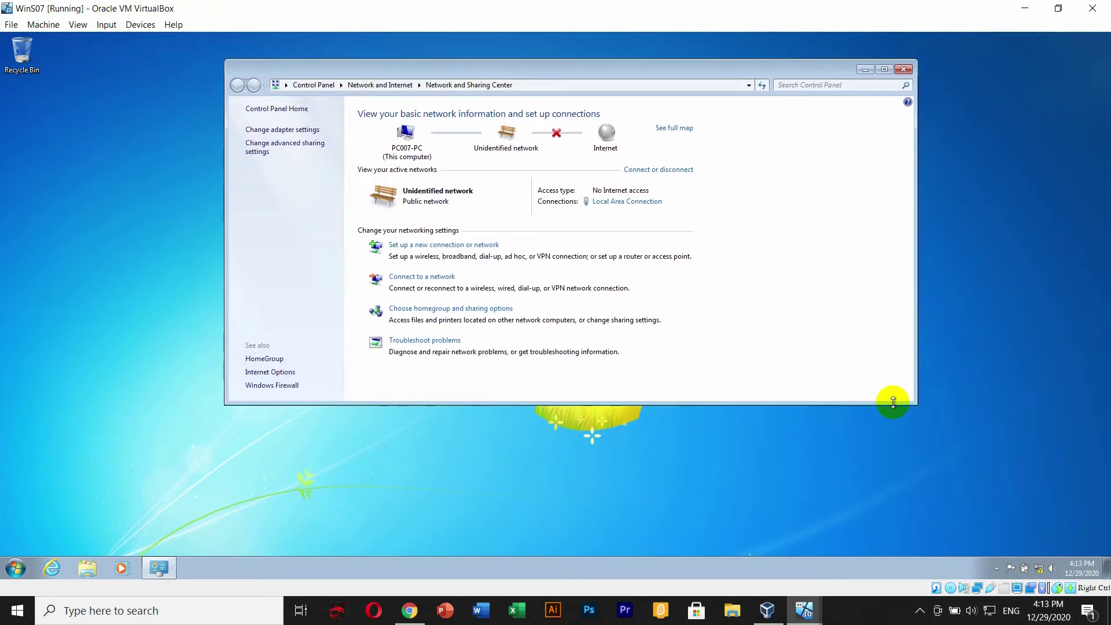
pyautogui.moveTo(894, 402); pyautogui.dragTo(1031, 505)
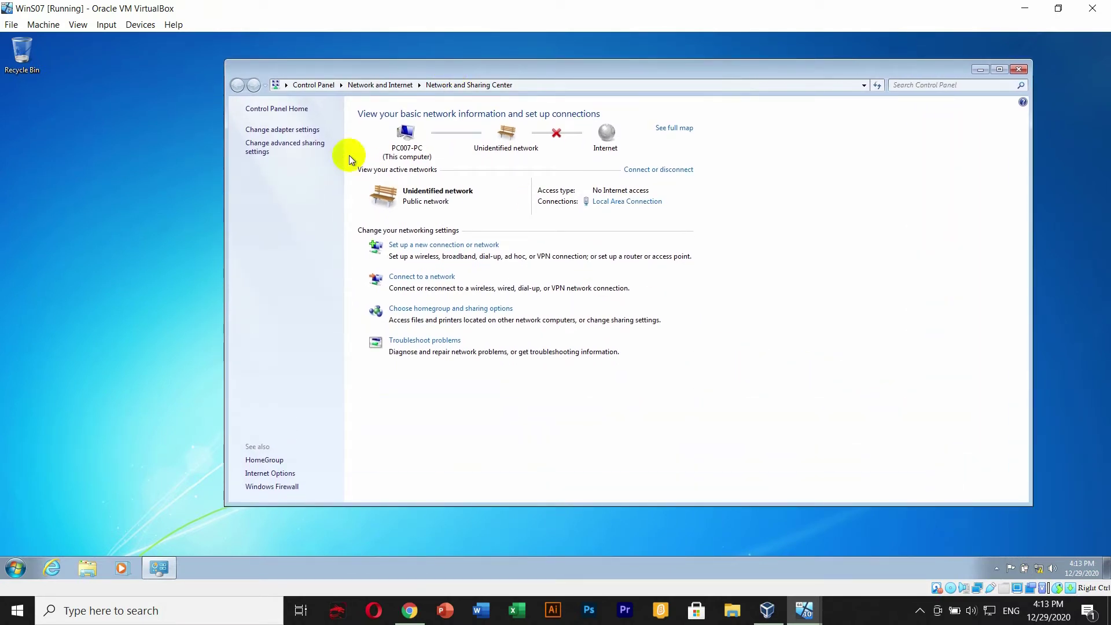
# - Open Local Area Connection properties and the Internet Protocol Version 4 (TCP/IPv4) properties
pyautogui.click(283, 130)
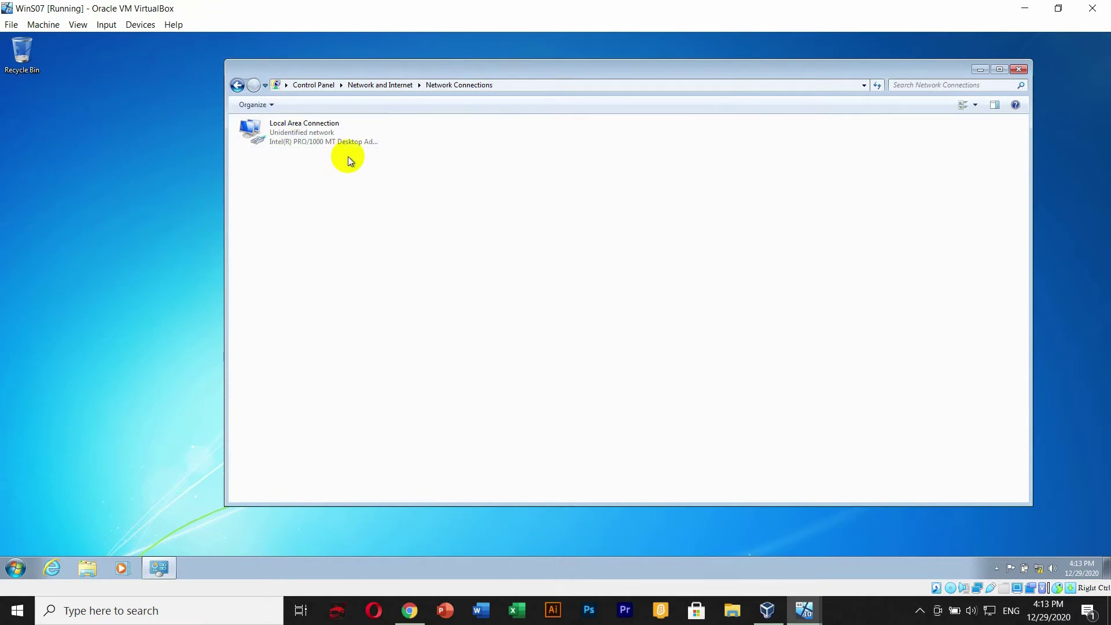
pyautogui.rightClick(316, 129)
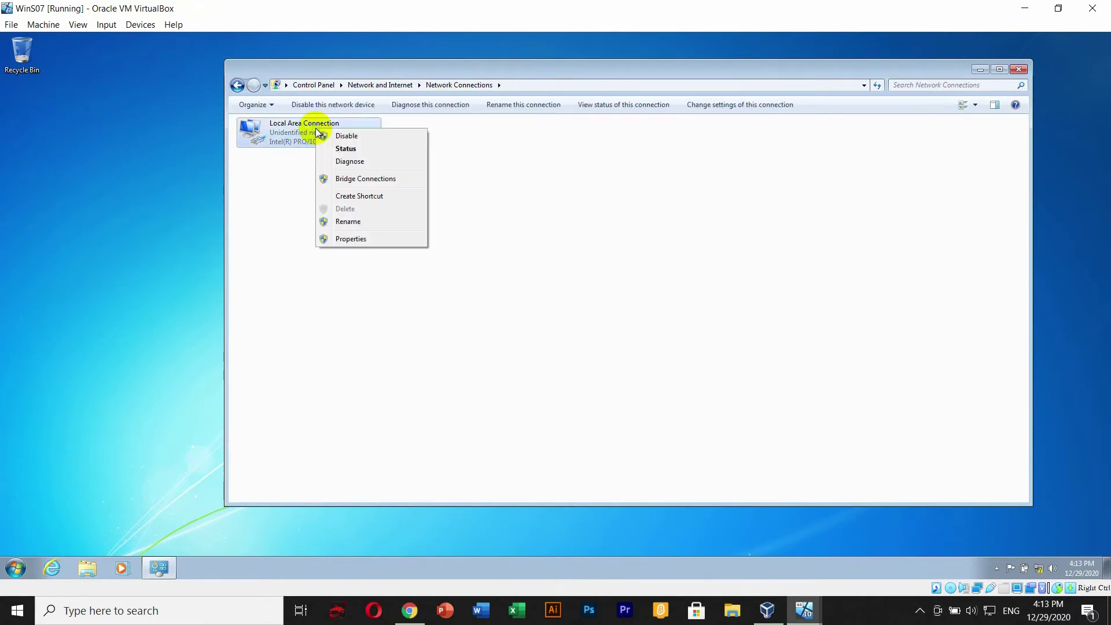
pyautogui.click(356, 240)
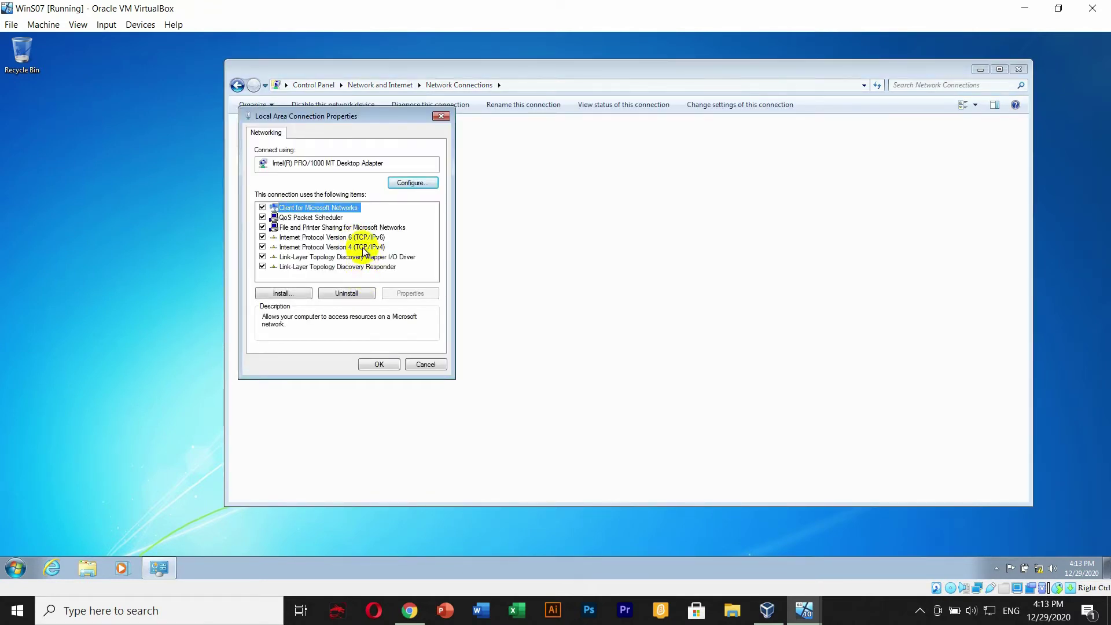
pyautogui.click(364, 249)
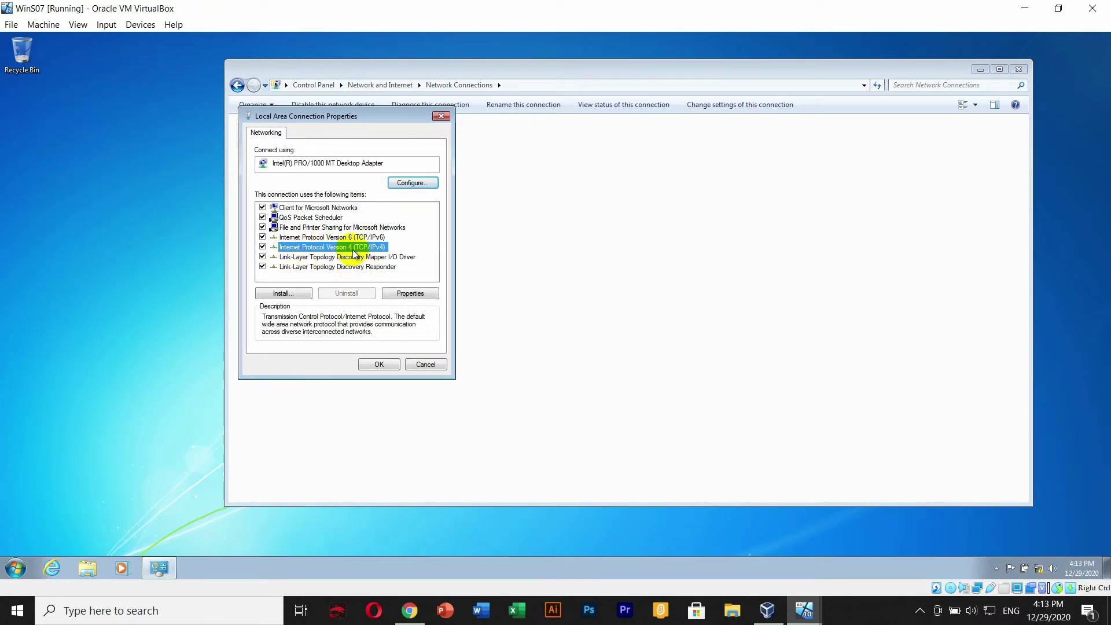
pyautogui.click(411, 294)
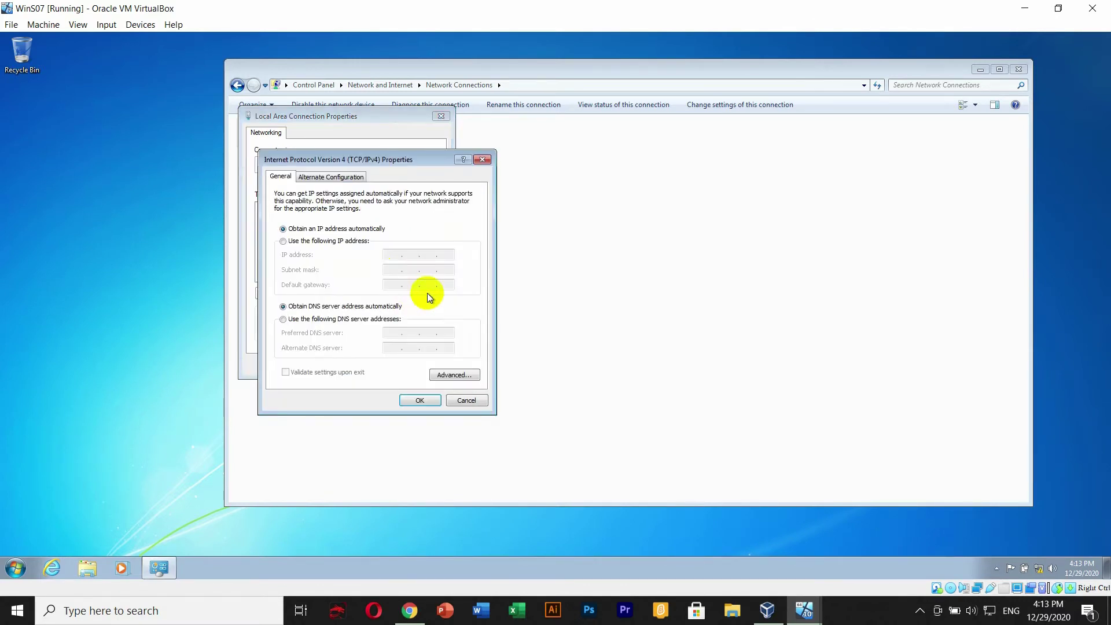
# - Switch to a static IP and enter 192.168.1.4 with subnet mask 255.255.255.0
pyautogui.click(315, 241)
pyautogui.click(393, 257)
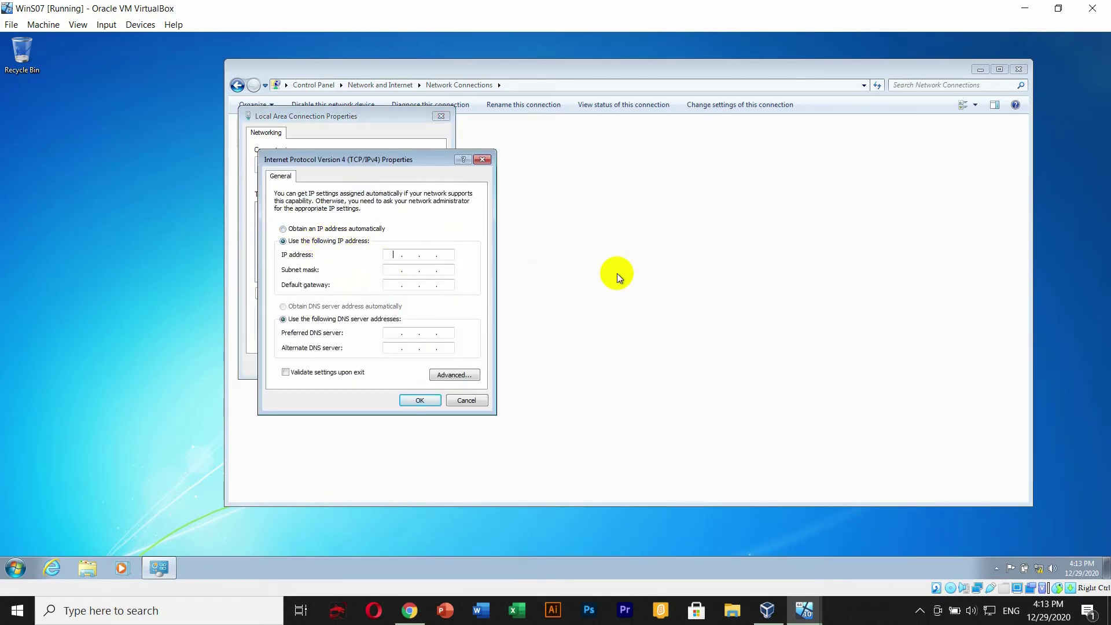
pyautogui.write('192 . 168 . 1 .')
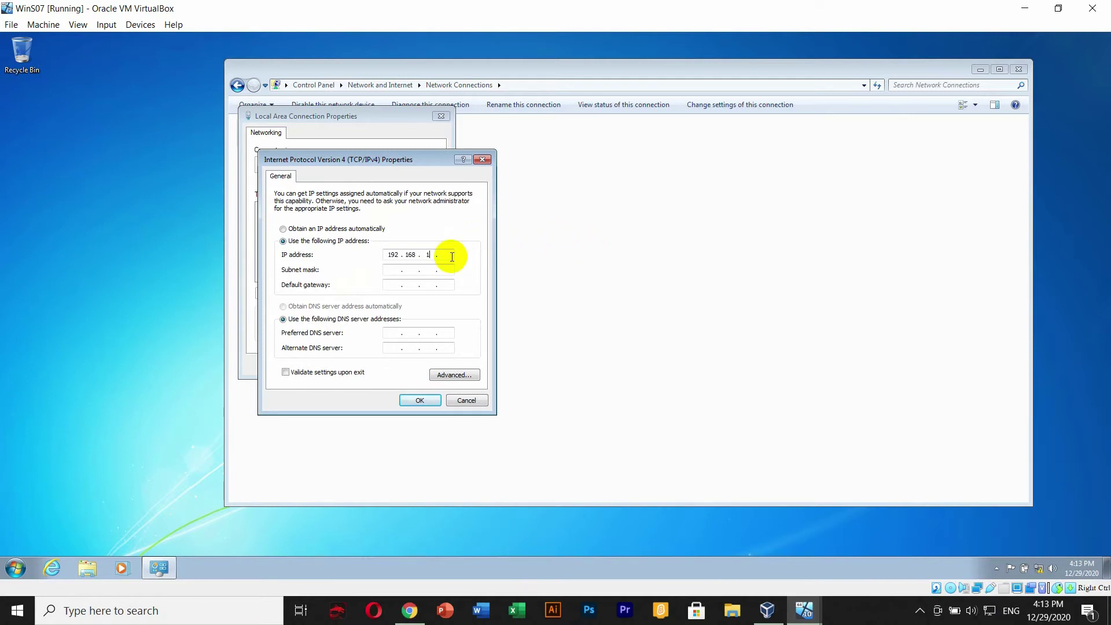
pyautogui.click(452, 257)
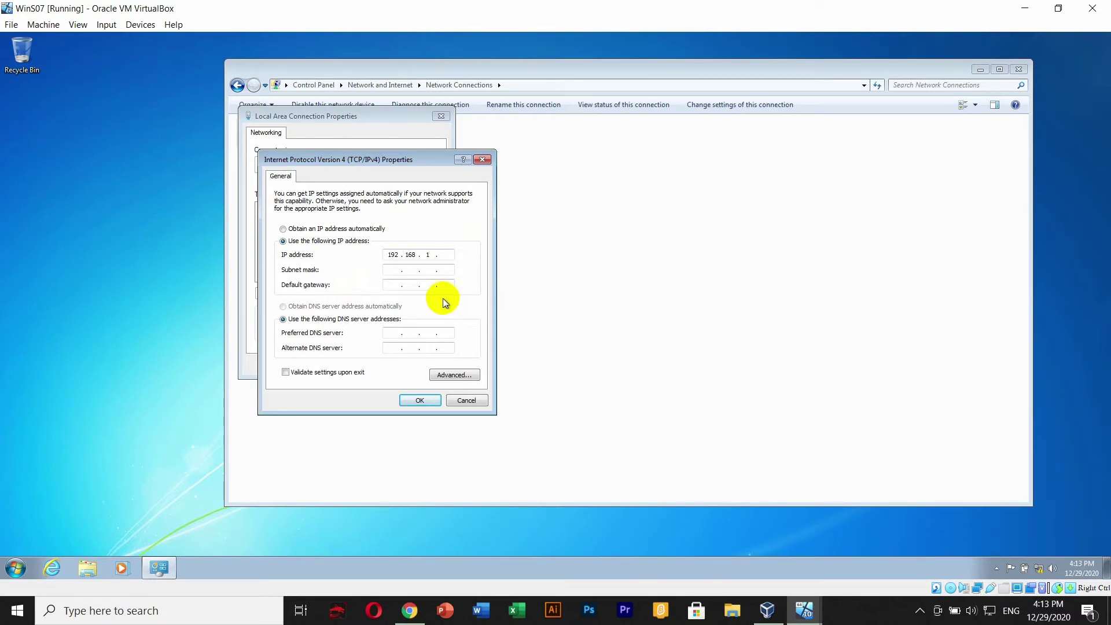
pyautogui.write('4')
pyautogui.click(395, 271)
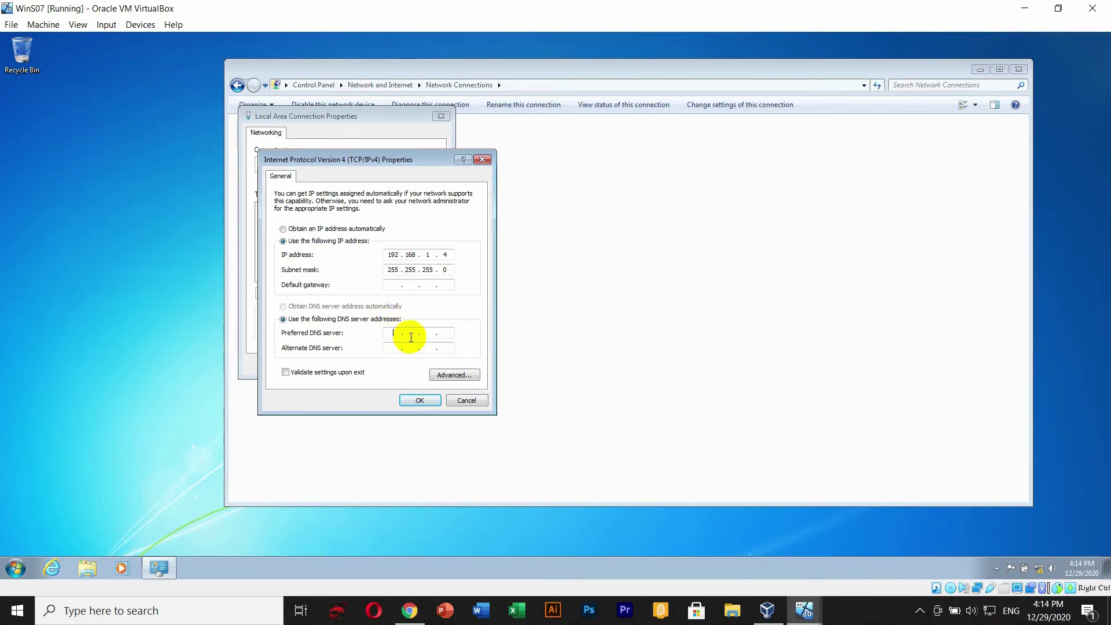
# - Set preferred DNS server 192.168.1.253, save the IPv4 settings and close the connection properties
pyautogui.click(409, 334)
pyautogui.write('192 . 168 . 1 .')
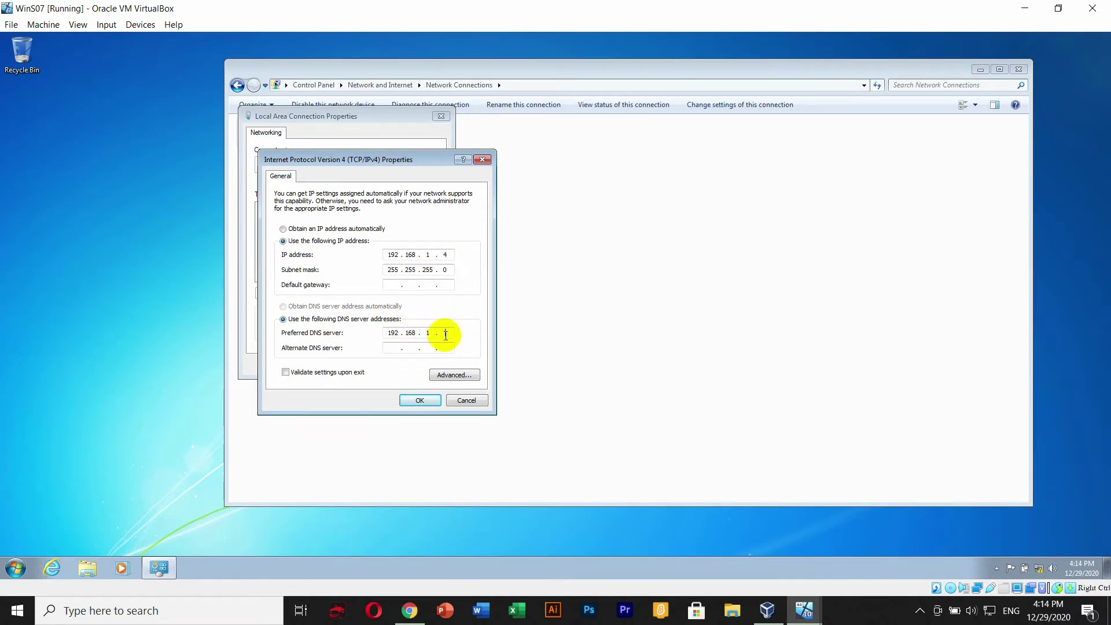
pyautogui.write('253')
pyautogui.moveTo(363, 161); pyautogui.dragTo(418, 163)
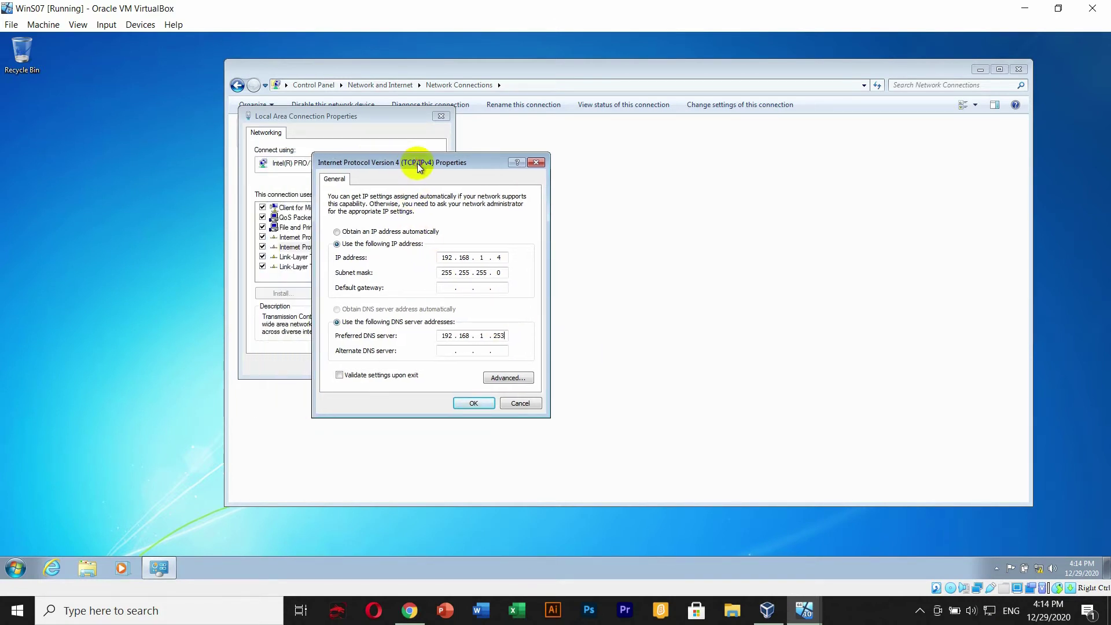
pyautogui.click(464, 401)
pyautogui.click(384, 365)
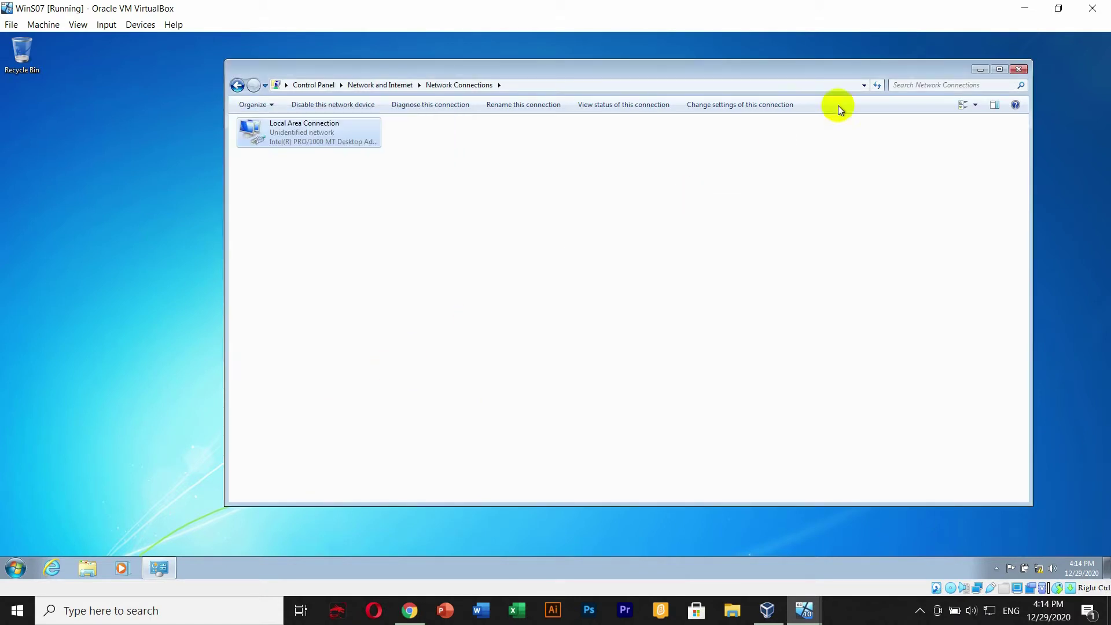
# - Refresh the Windows 7 desktop a couple of times
pyautogui.rightClick(59, 228)
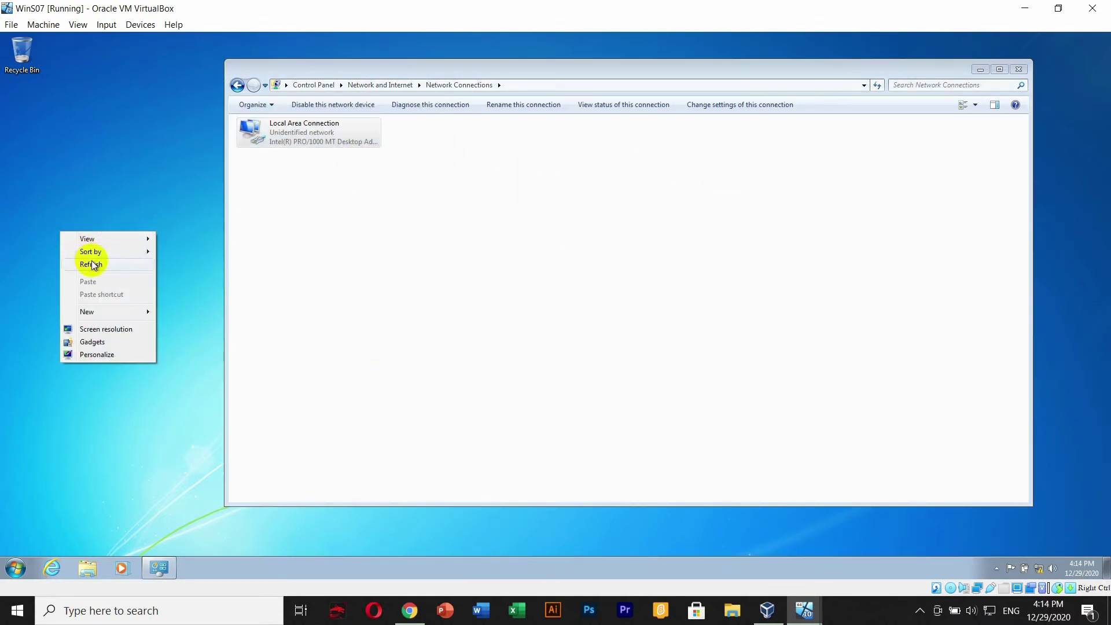
pyautogui.click(92, 262)
pyautogui.rightClick(106, 239)
pyautogui.rightClick(79, 100)
pyautogui.click(105, 132)
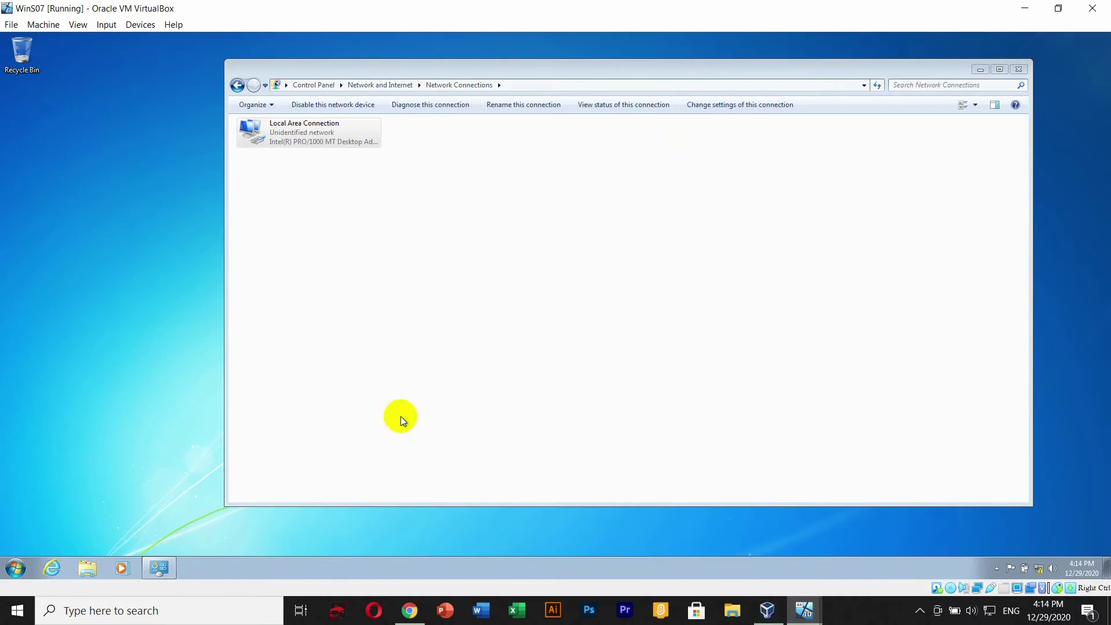
# - Launch a Command Prompt by running cmd from the Start menu's Run dialog
pyautogui.press('super')
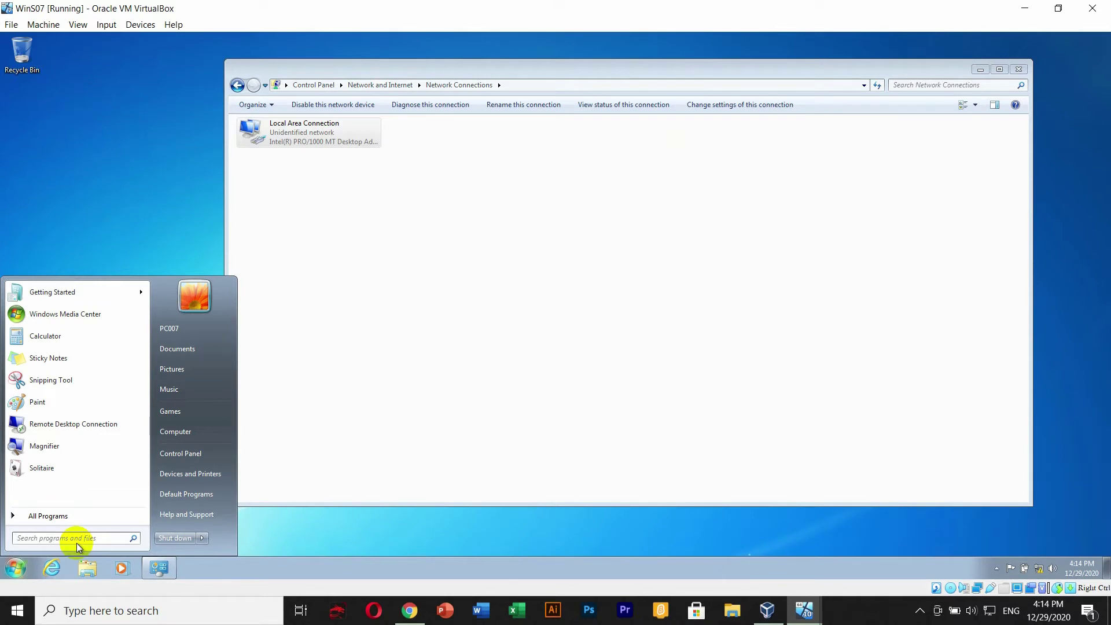
pyautogui.write('run')
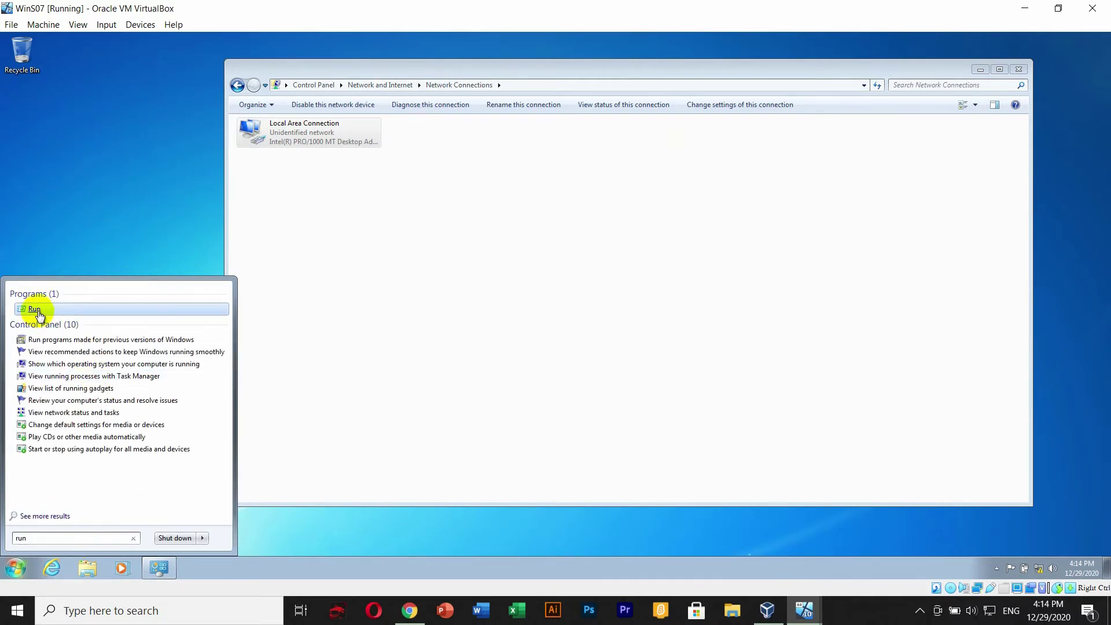
pyautogui.click(57, 309)
pyautogui.moveTo(90, 444); pyautogui.dragTo(285, 123)
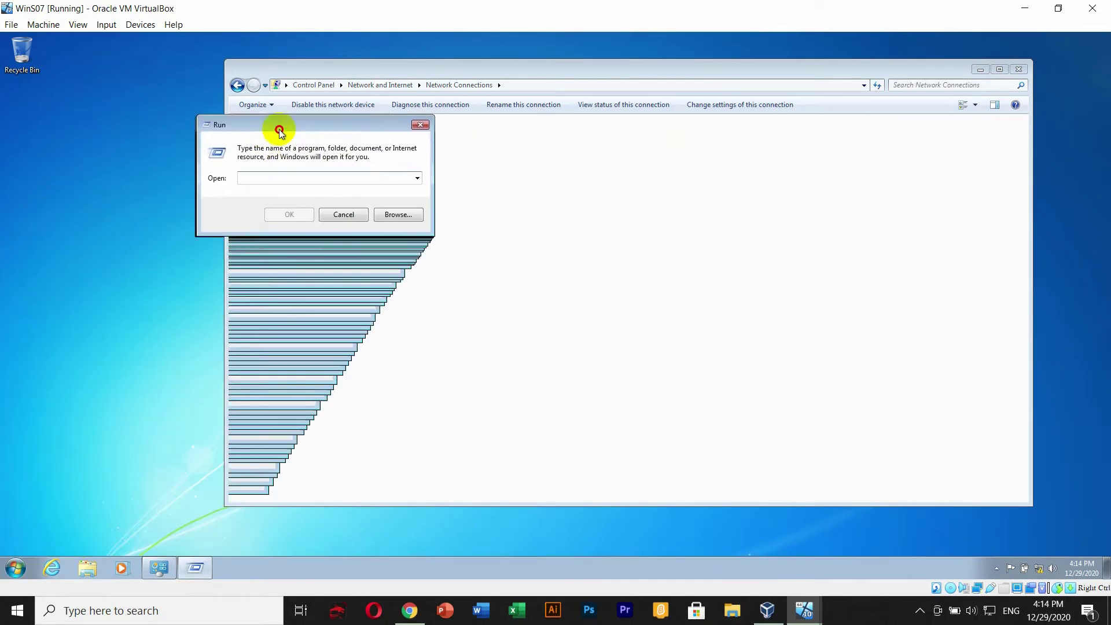
pyautogui.write('cmd')
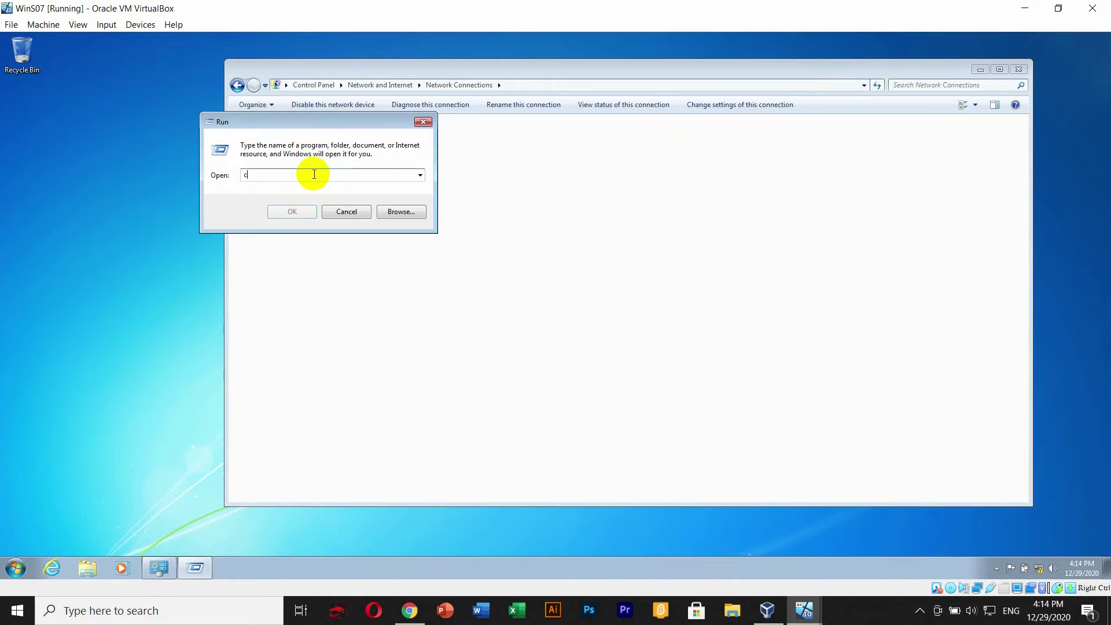
pyautogui.press('Return')
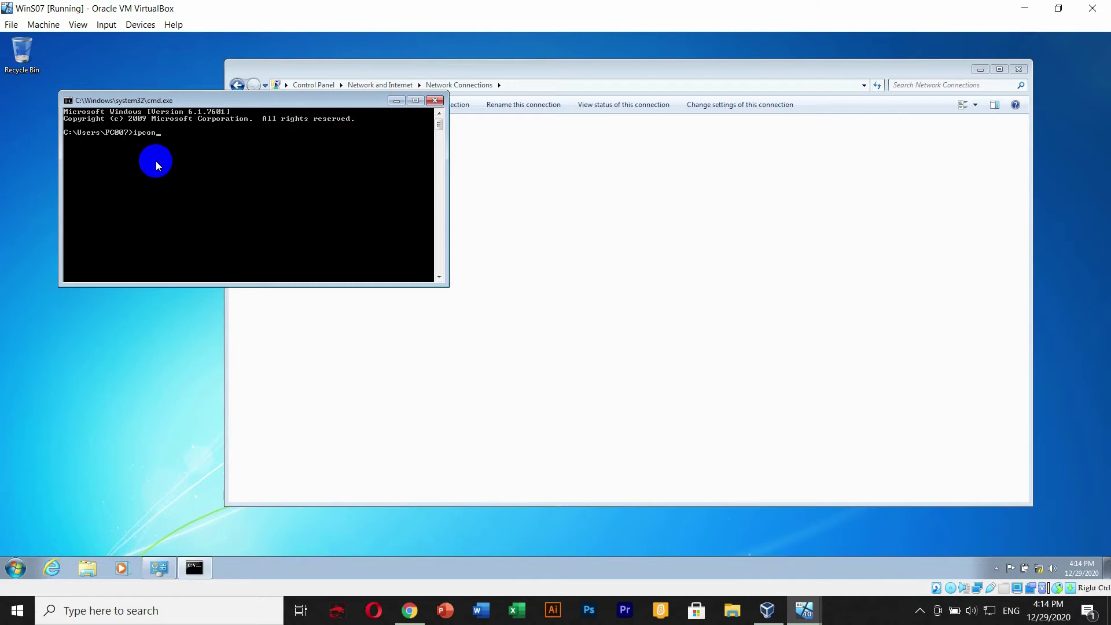
# - Run ipconfig and ping 192.168.1.253 to confirm address and connectivity
pyautogui.write('ipconfig')
pyautogui.press('Return')
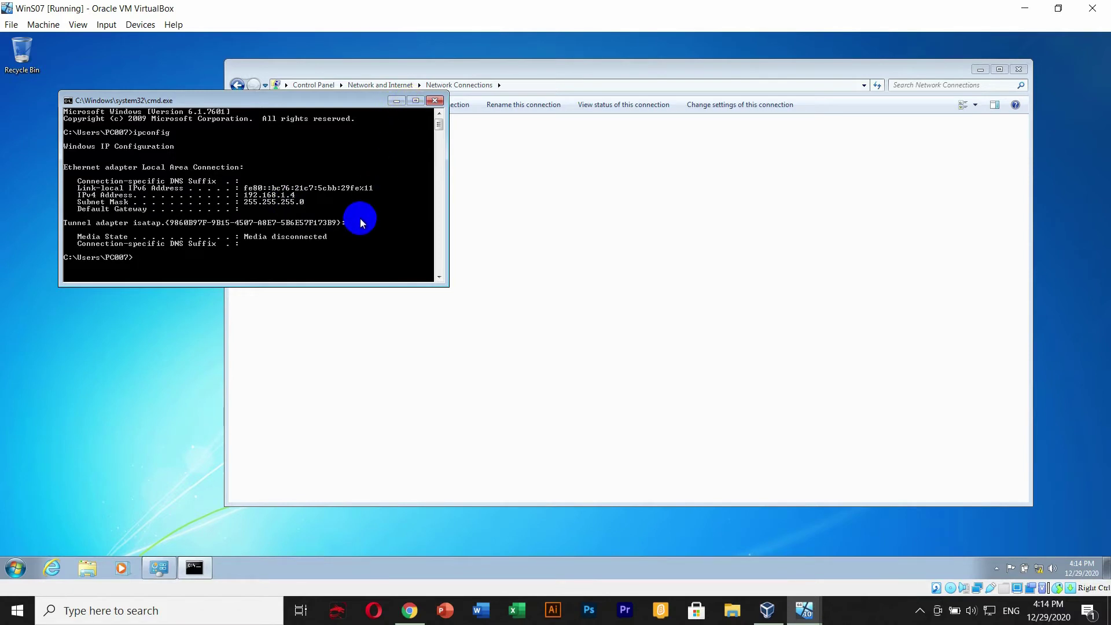
pyautogui.write('ing 192.168.1.253')
pyautogui.press('Return')
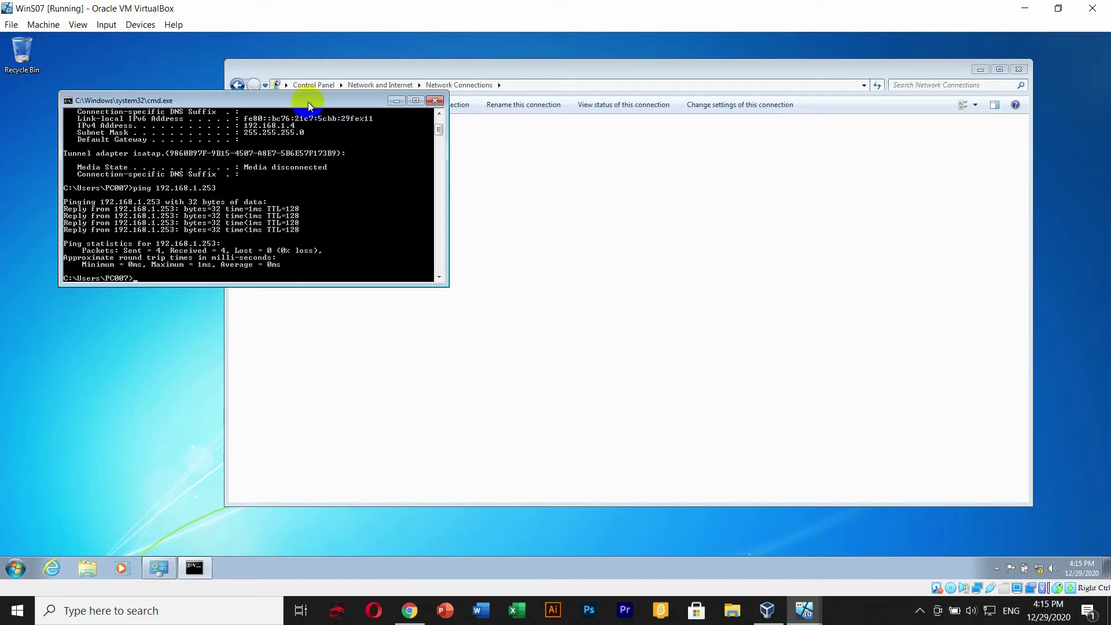
pyautogui.moveTo(306, 103); pyautogui.dragTo(422, 126)
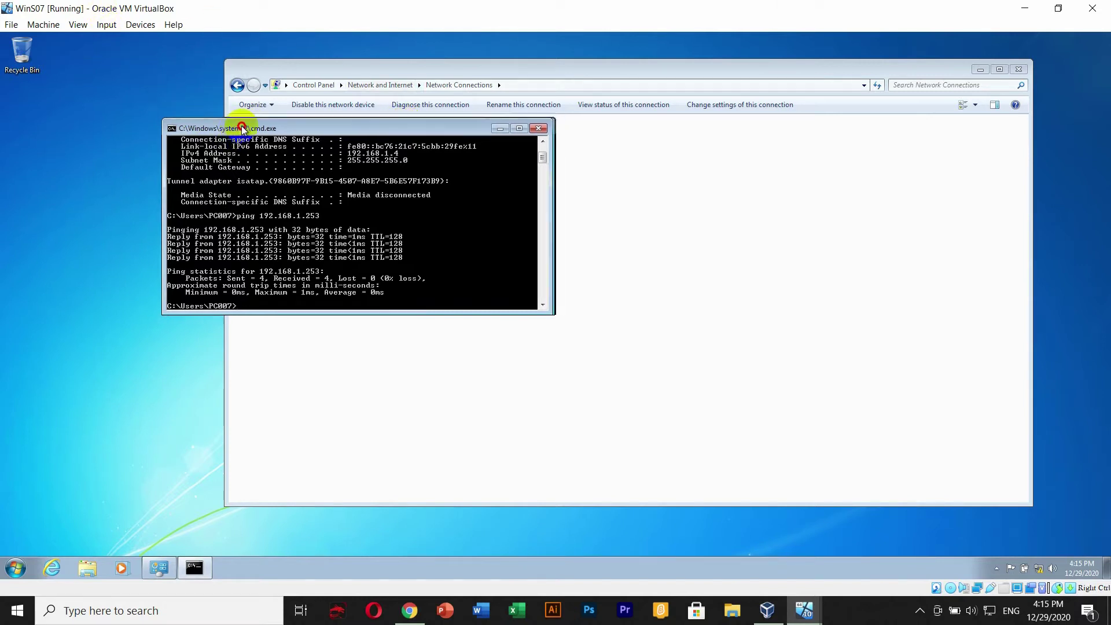
pyautogui.moveTo(240, 120); pyautogui.dragTo(198, 128)
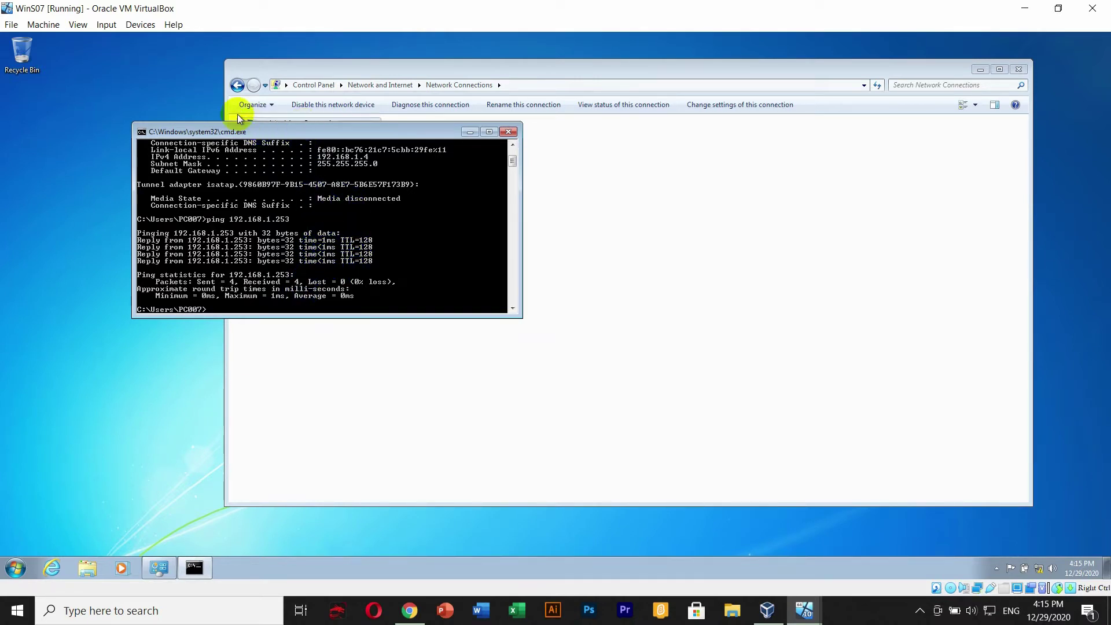
# - Check that the VM's network adapter is attached to Host-only Adapter
pyautogui.click(45, 26)
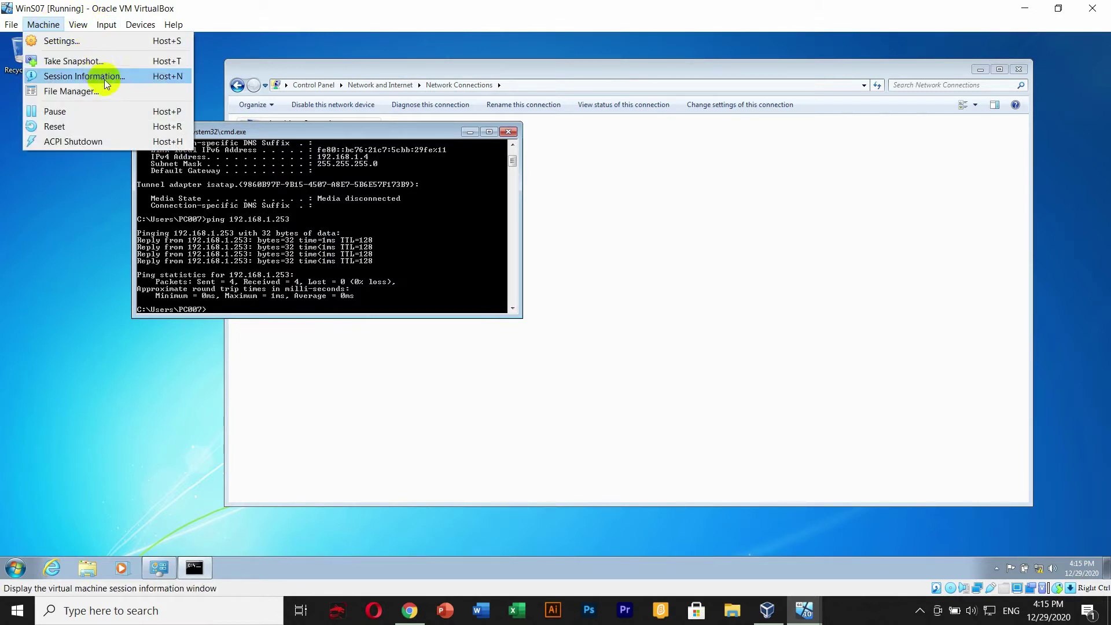
pyautogui.moveTo(139, 24)
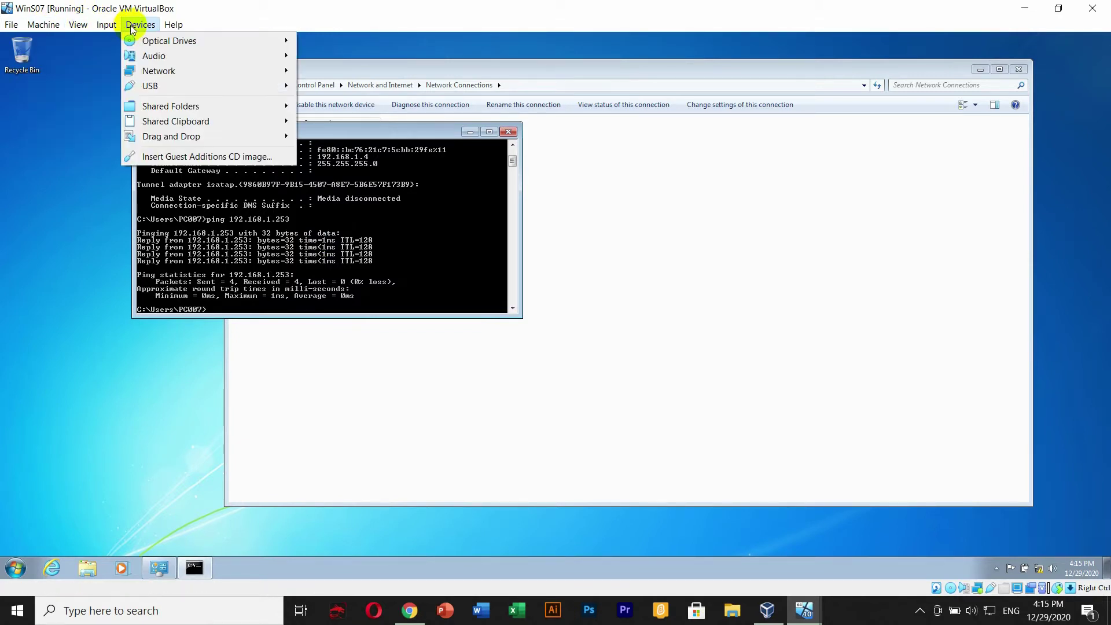
pyautogui.moveTo(169, 72)
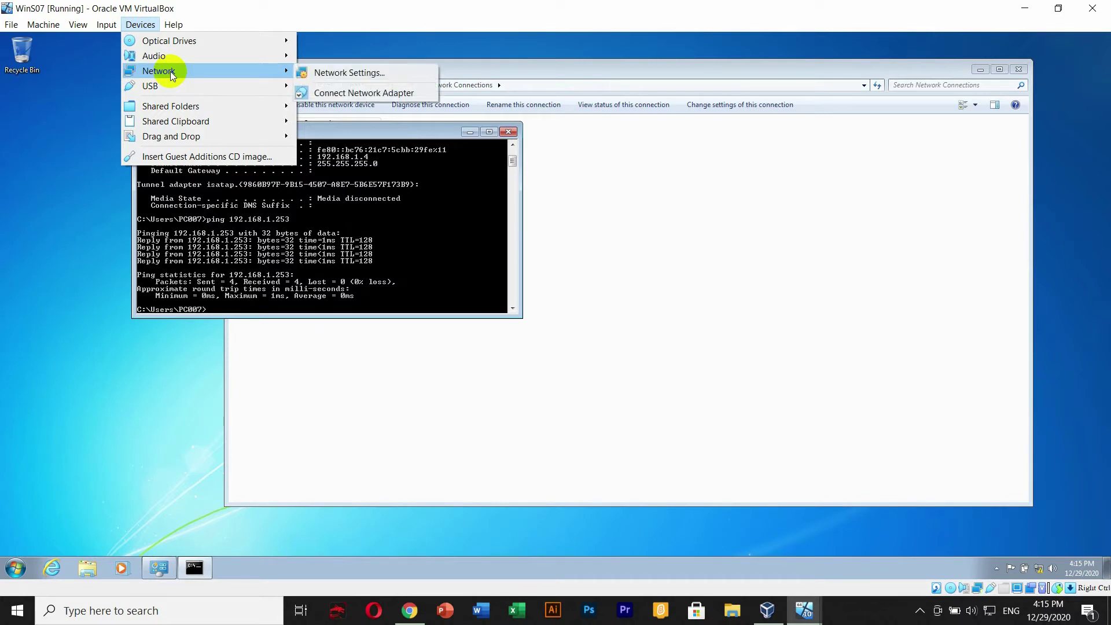
pyautogui.click(335, 73)
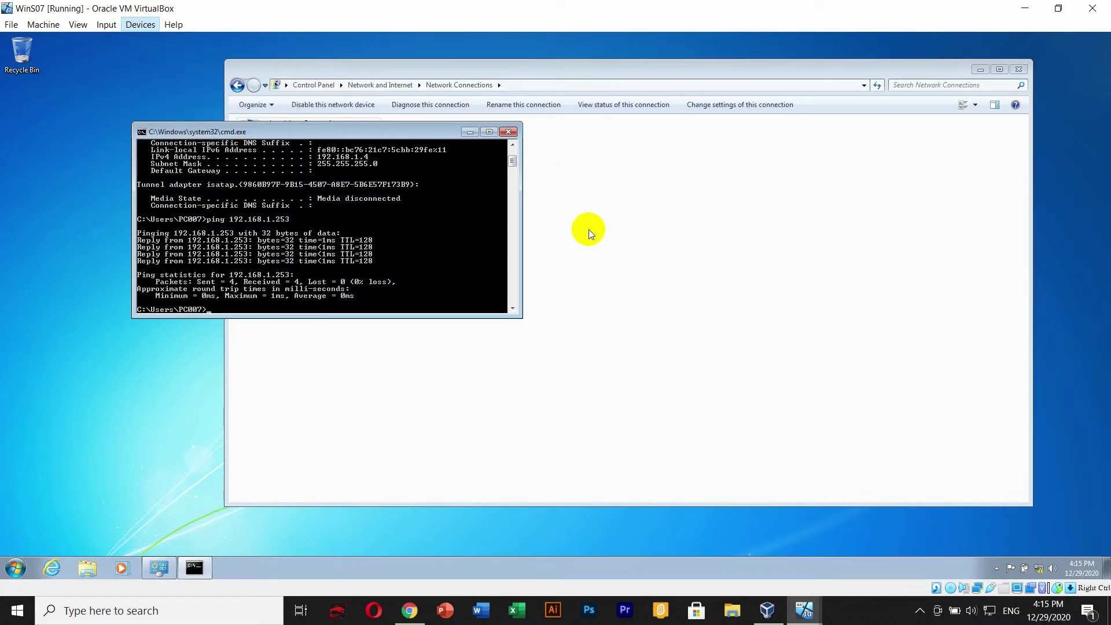
pyautogui.moveTo(498, 118); pyautogui.dragTo(585, 116)
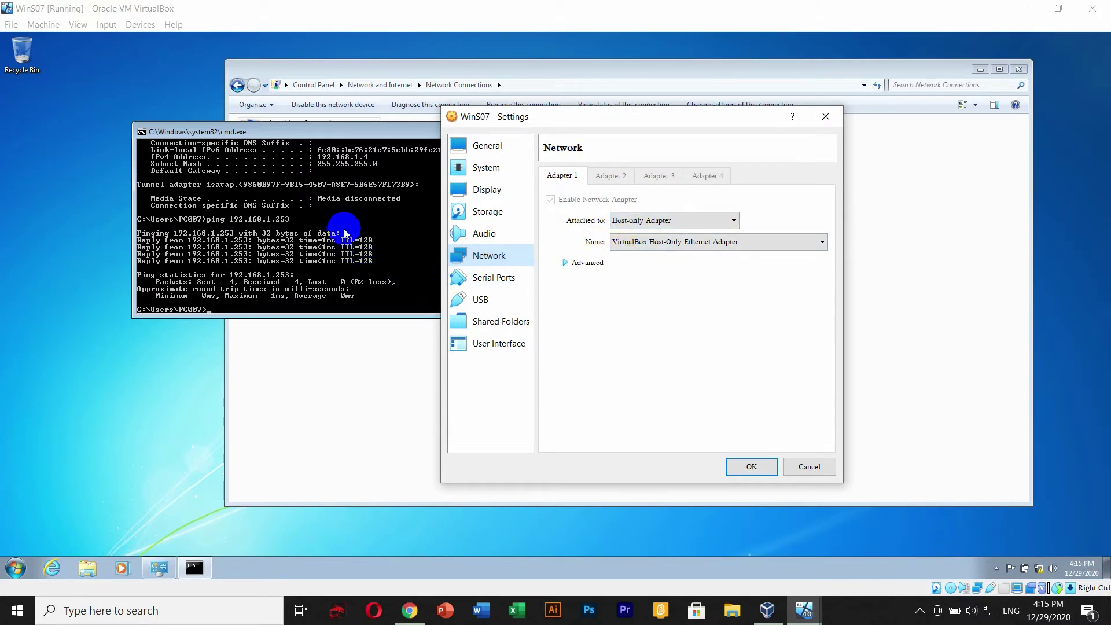
pyautogui.click(694, 221)
pyautogui.click(697, 219)
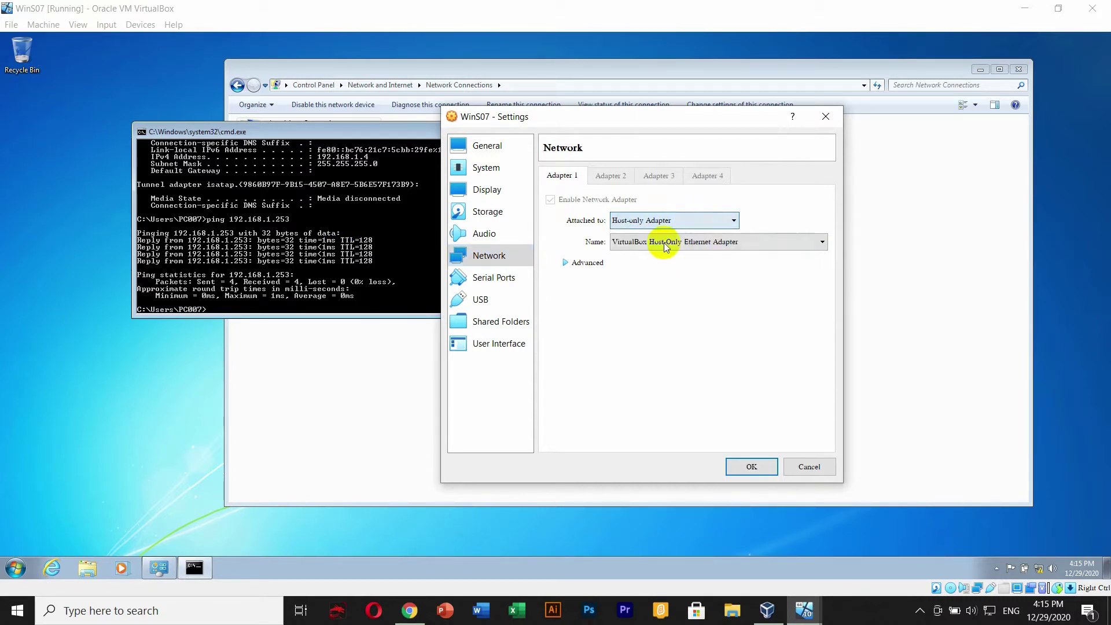
# - Close the VM settings, the Command Prompt and the Network Connections window
pyautogui.click(828, 119)
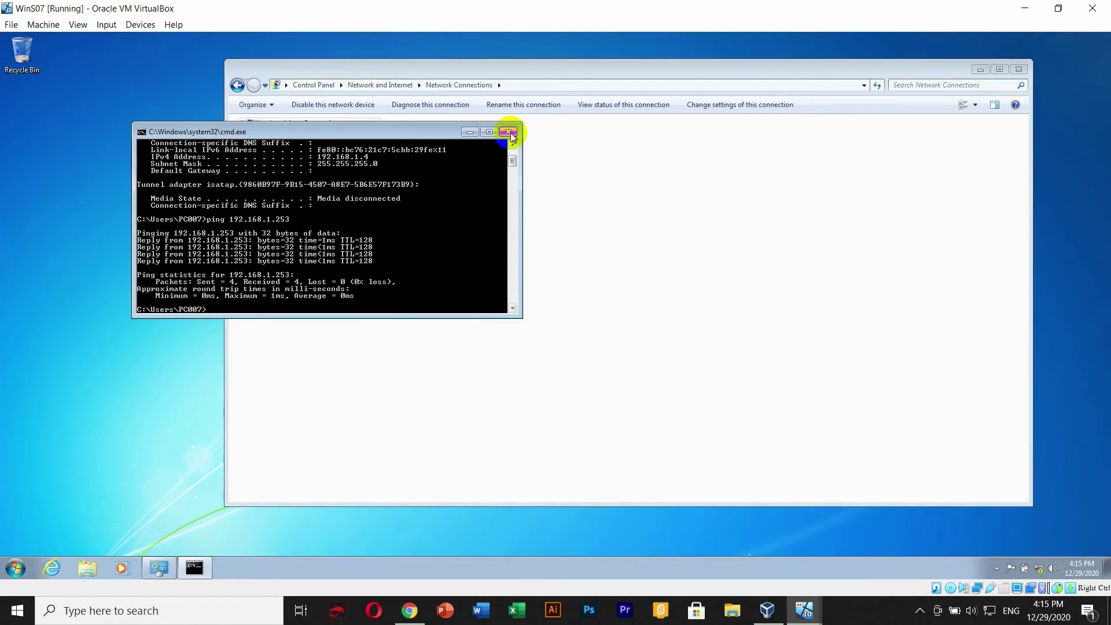
pyautogui.click(509, 133)
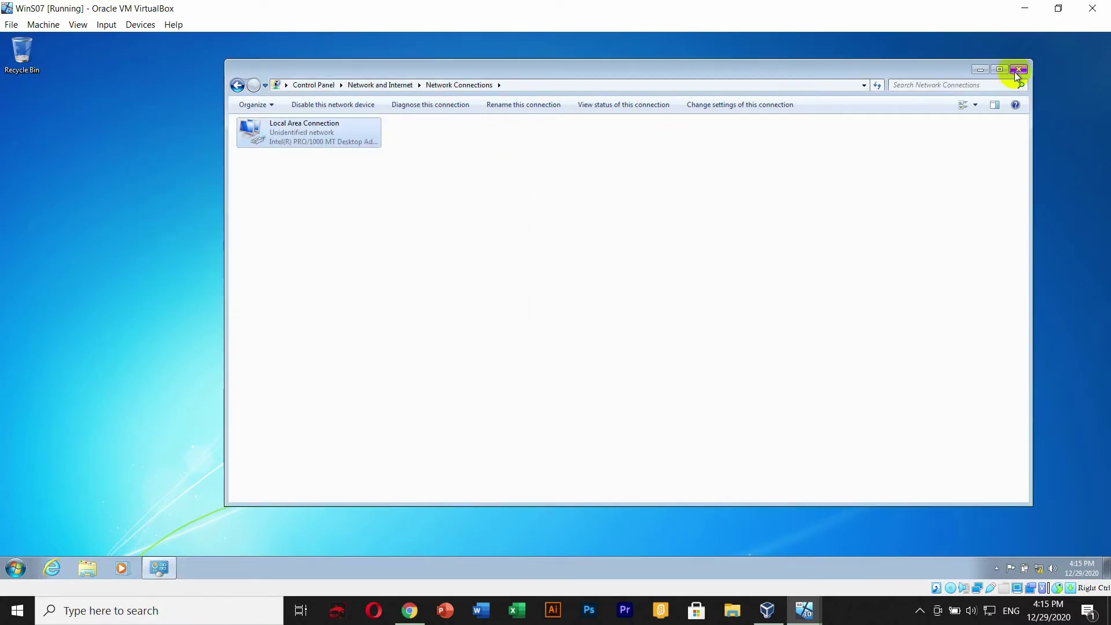
pyautogui.click(1019, 69)
# - Open System Properties from Computer's Properties, showing PC007-PC in WORKGROUP, and begin a name change
pyautogui.click(12, 570)
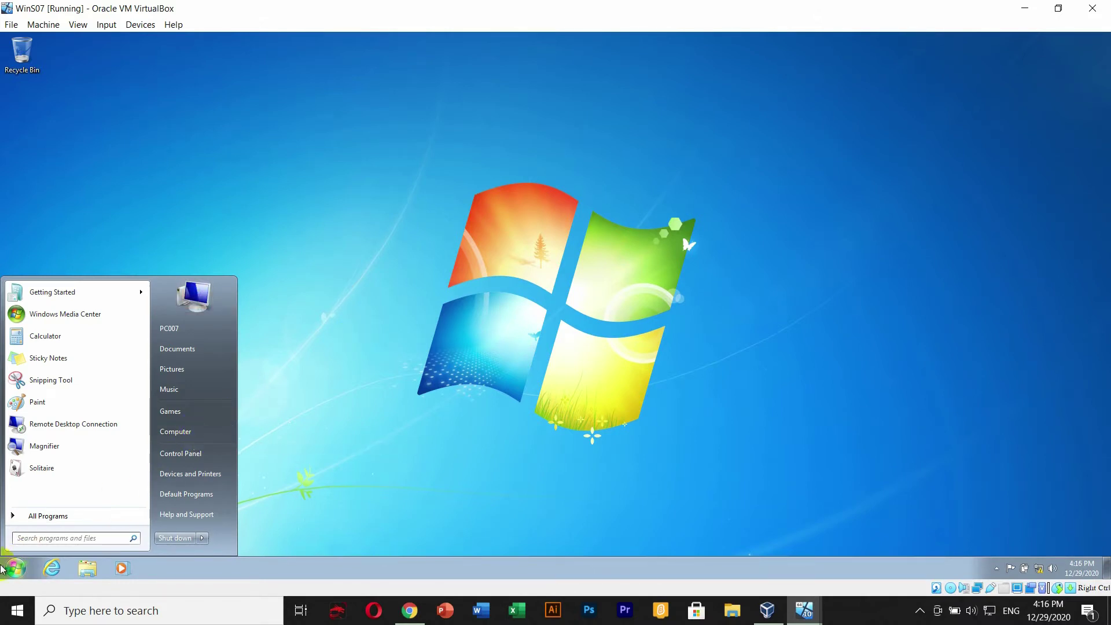
pyautogui.rightClick(203, 432)
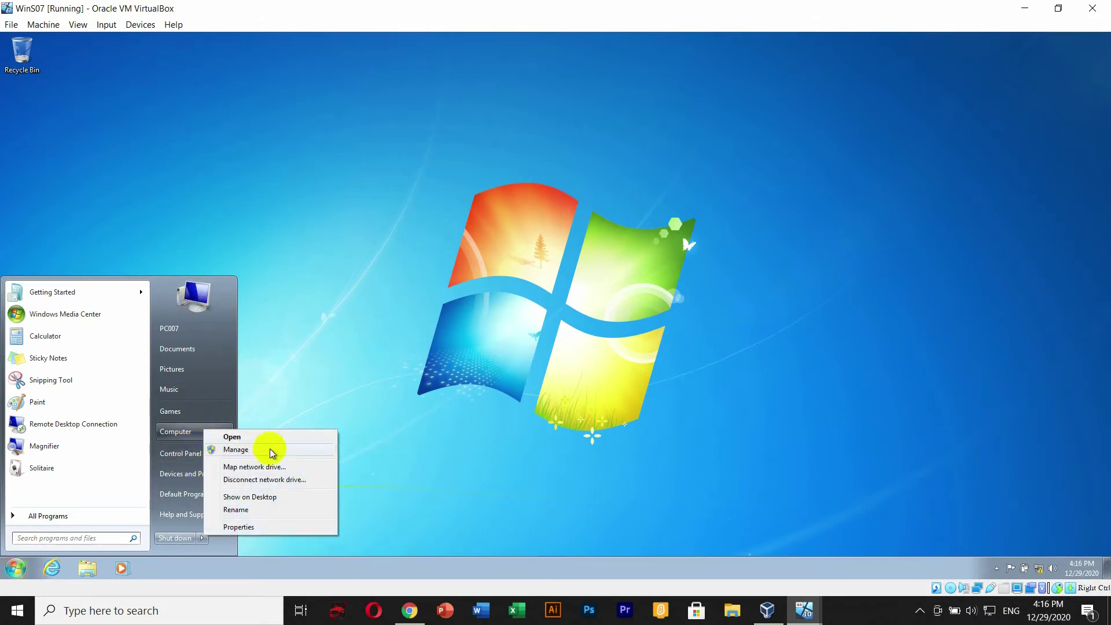
pyautogui.click(273, 529)
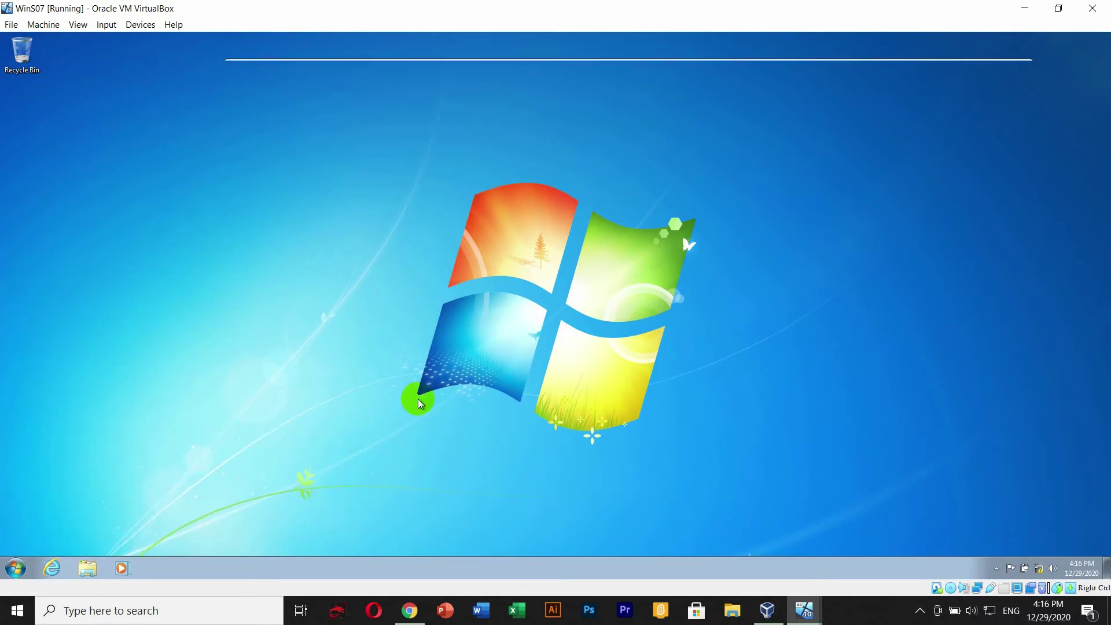
pyautogui.moveTo(631, 68); pyautogui.dragTo(573, 69)
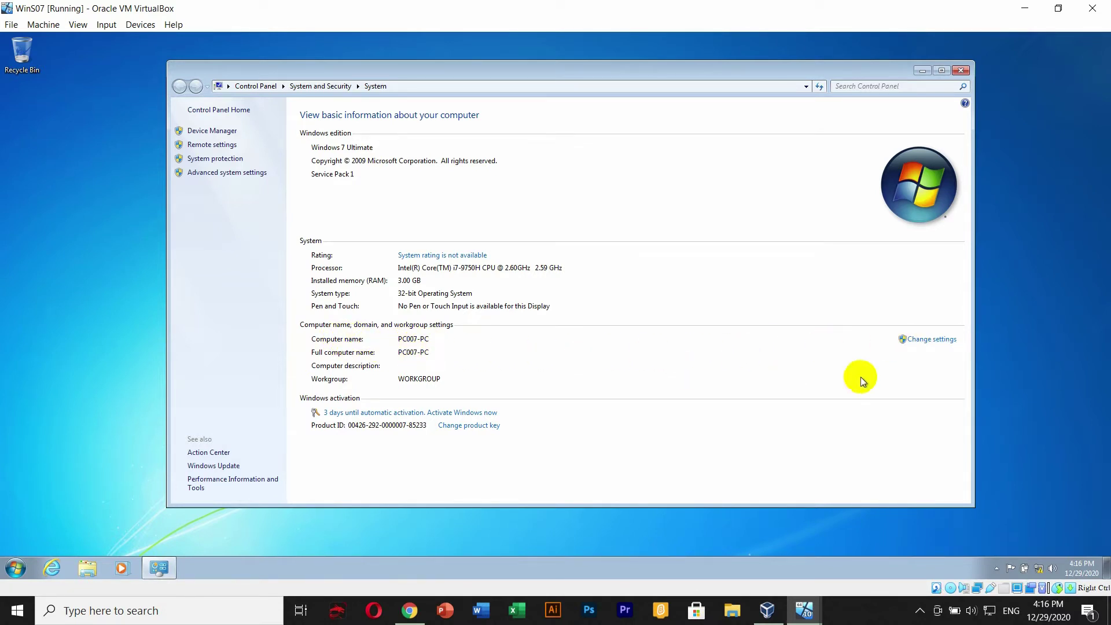
pyautogui.click(932, 340)
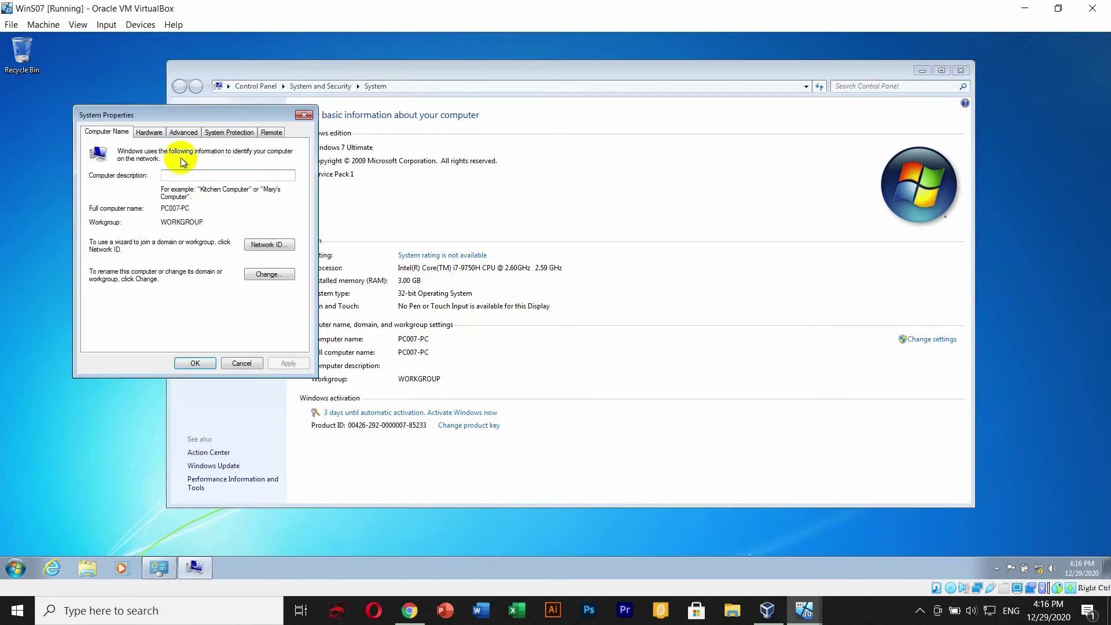
pyautogui.moveTo(186, 113); pyautogui.dragTo(468, 99)
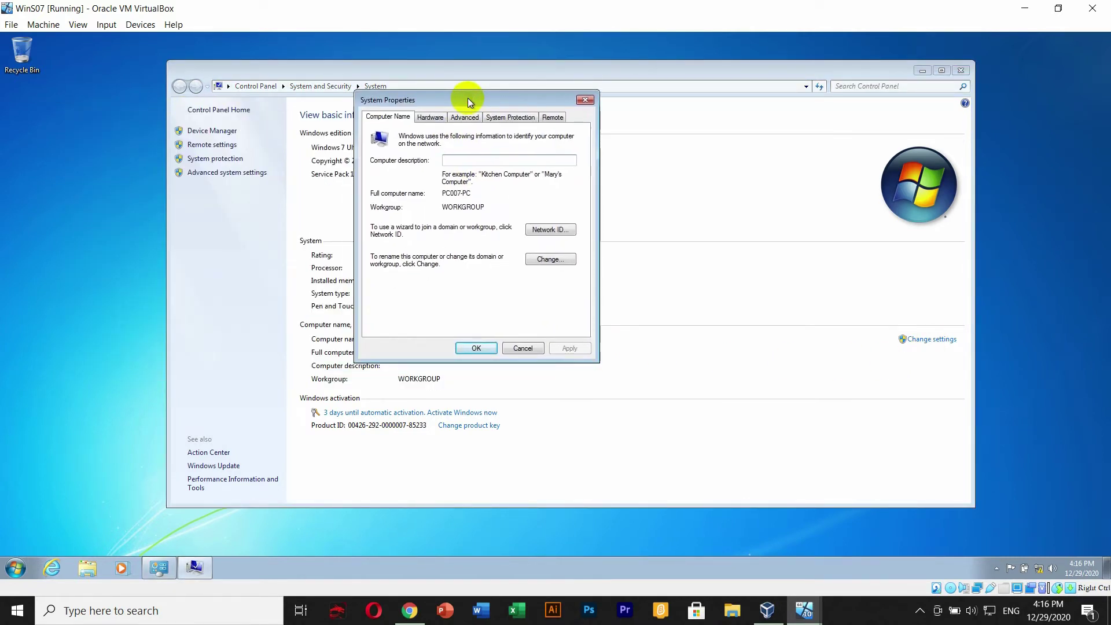
pyautogui.click(546, 259)
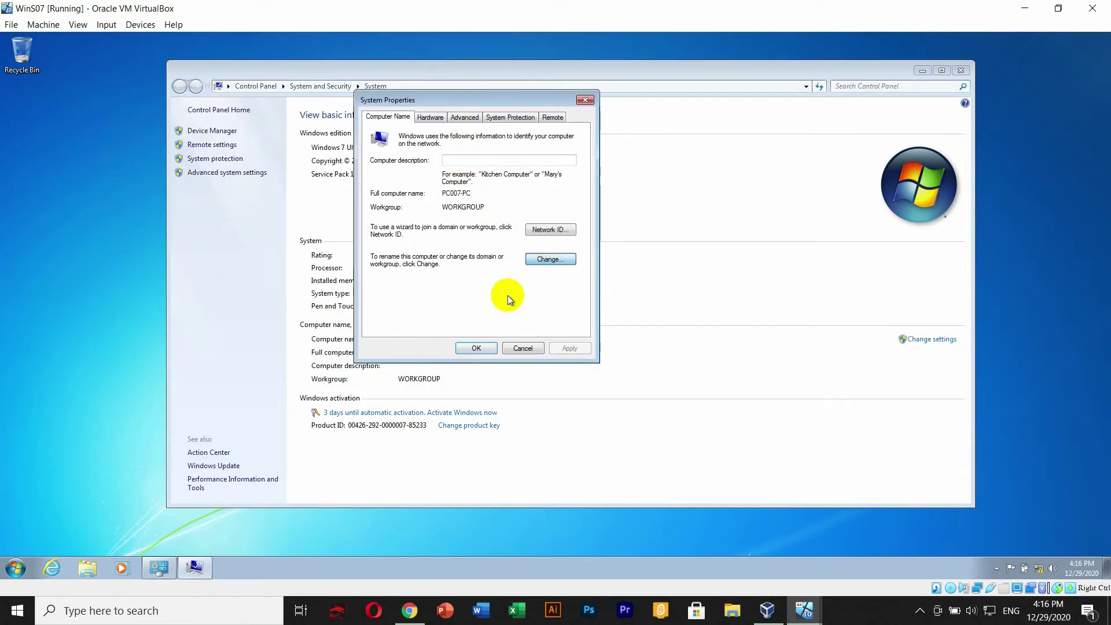
# - Rename the computer from PC007-PC to PCSeVen and switch its membership to Domain
pyautogui.click(550, 254)
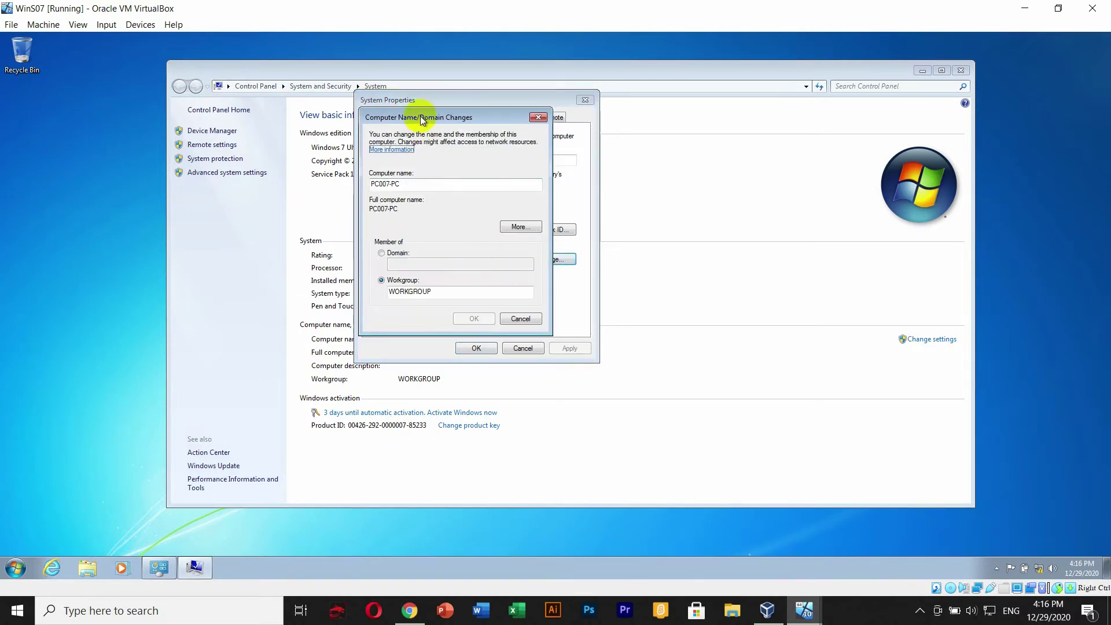
pyautogui.moveTo(422, 120); pyautogui.dragTo(484, 127)
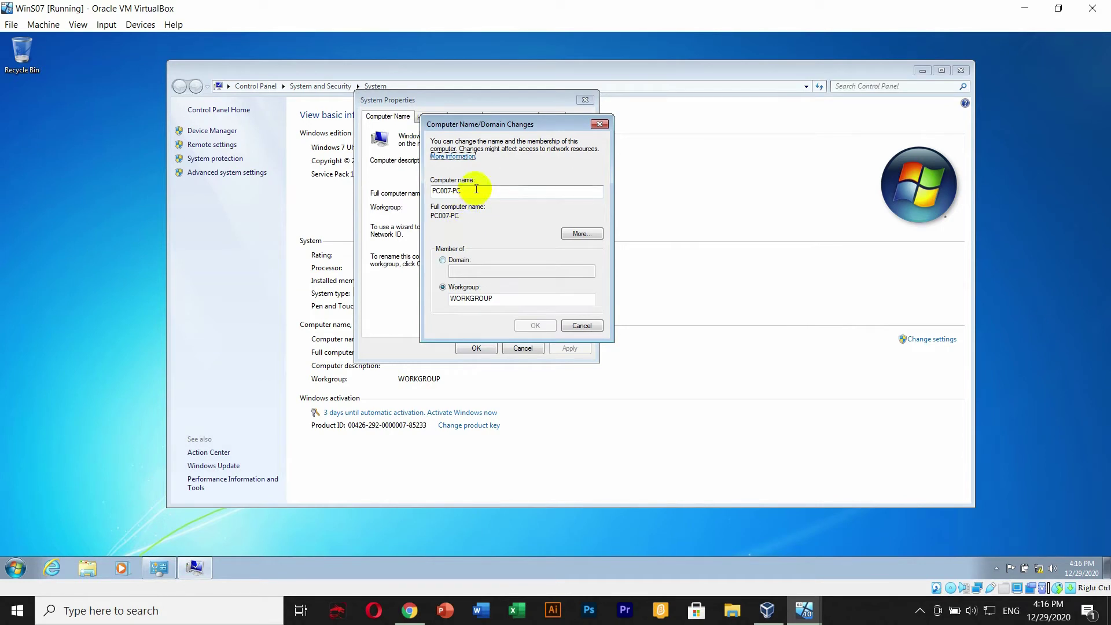
pyautogui.moveTo(477, 188); pyautogui.dragTo(420, 190)
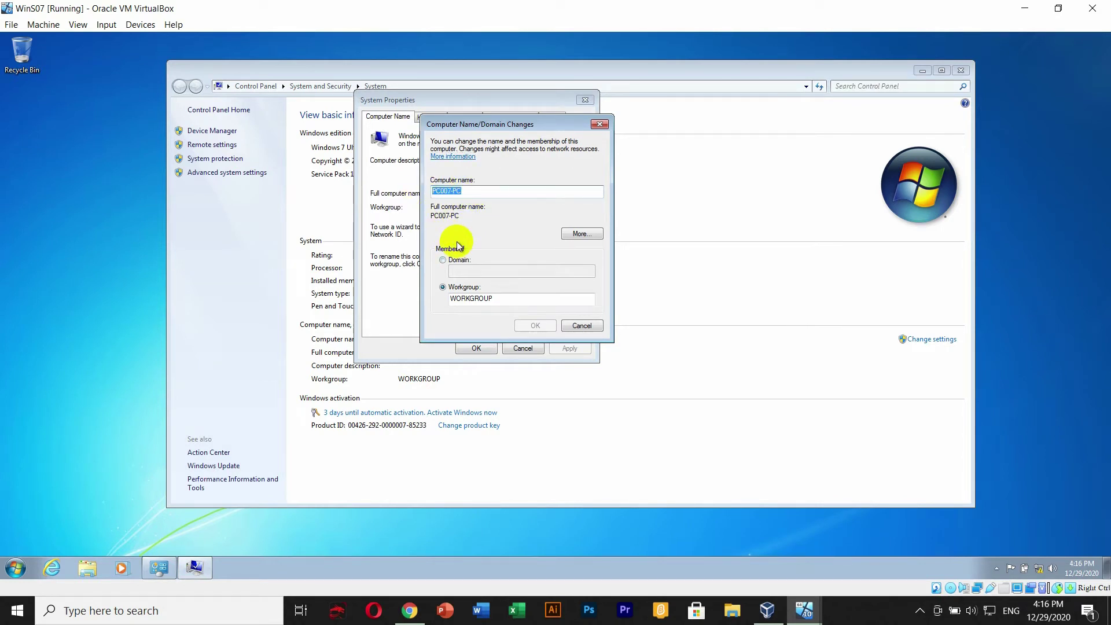
pyautogui.write('P')
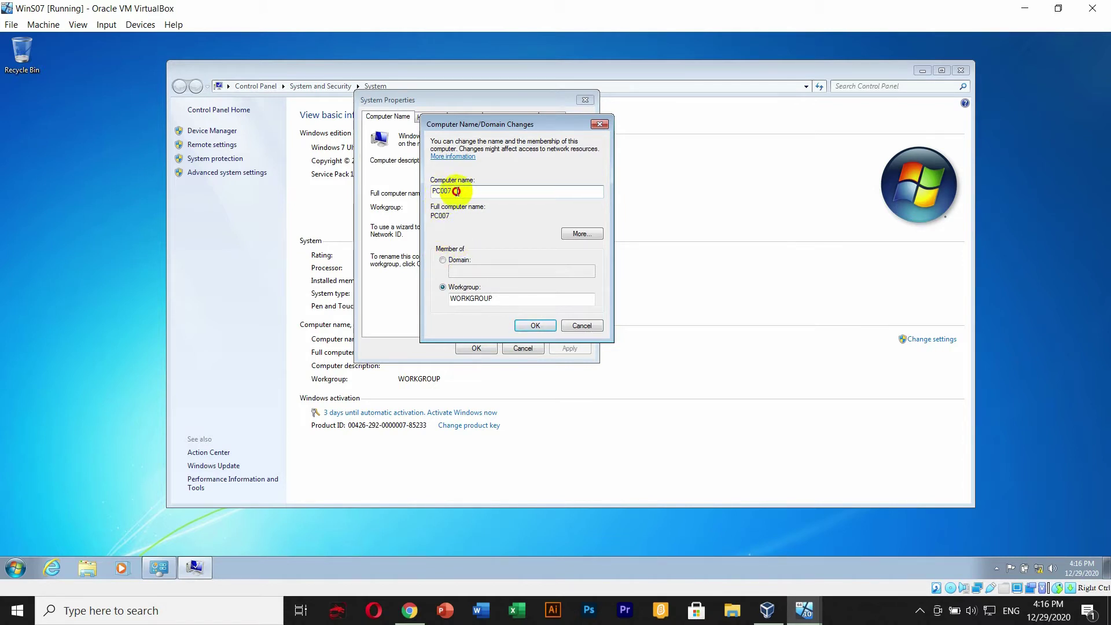
pyautogui.moveTo(461, 190); pyautogui.dragTo(442, 191)
pyautogui.write('SeVen')
pyautogui.click(444, 260)
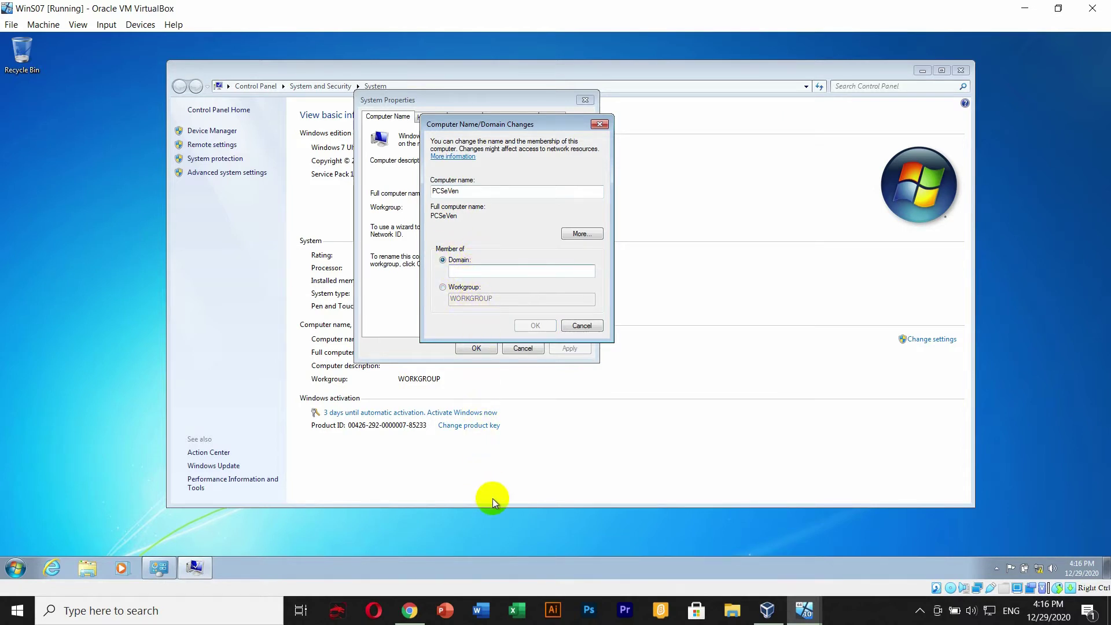
pyautogui.click(785, 610)
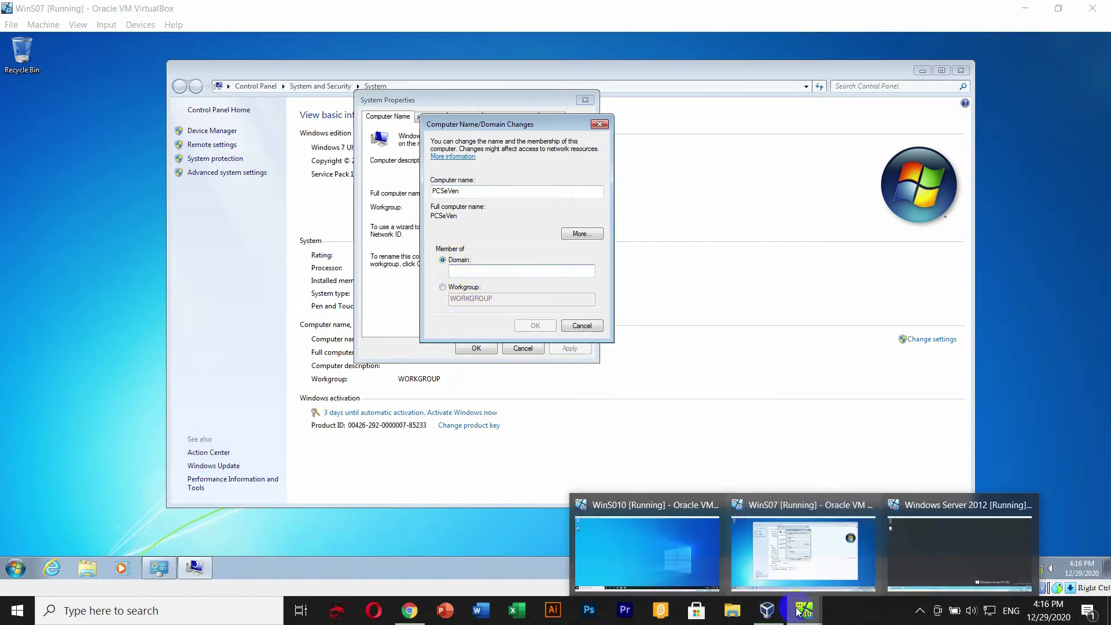
pyautogui.click(925, 550)
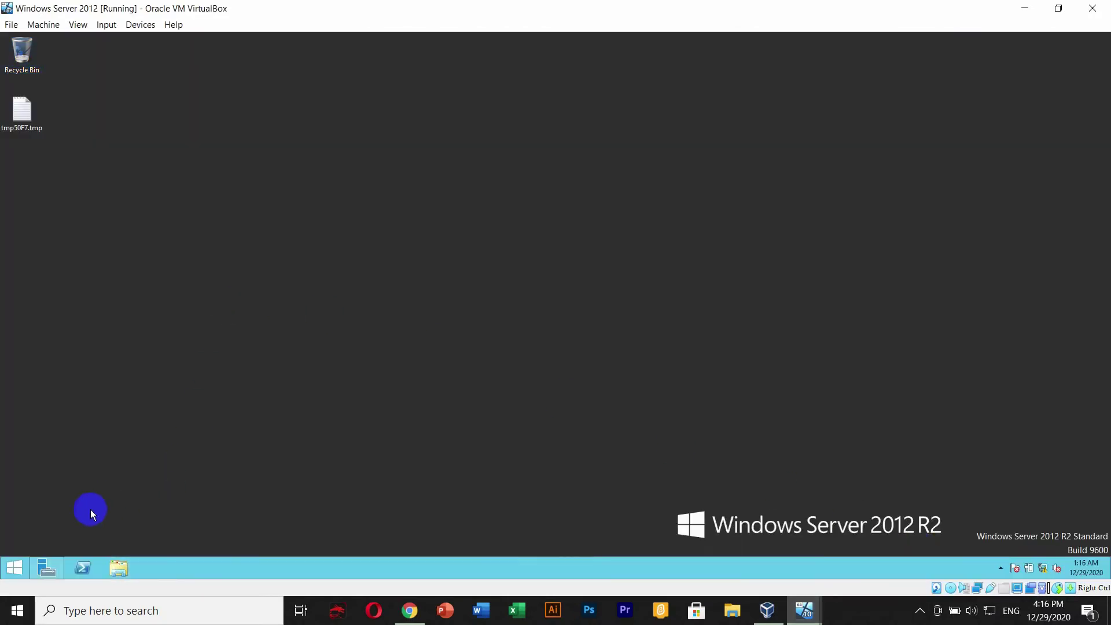
pyautogui.click(47, 570)
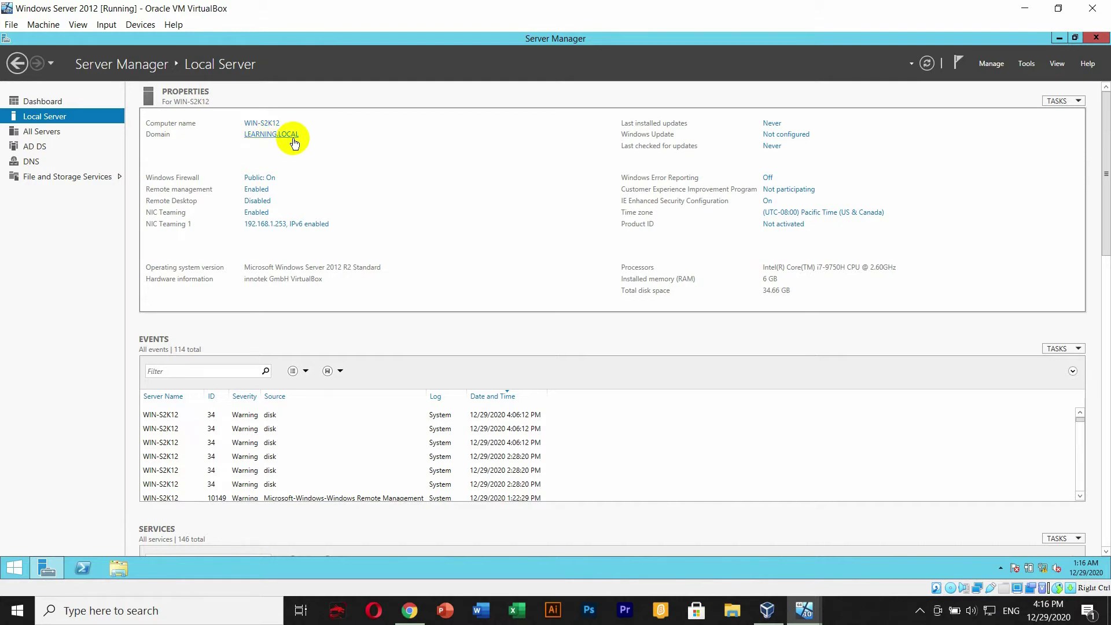
pyautogui.moveTo(805, 611)
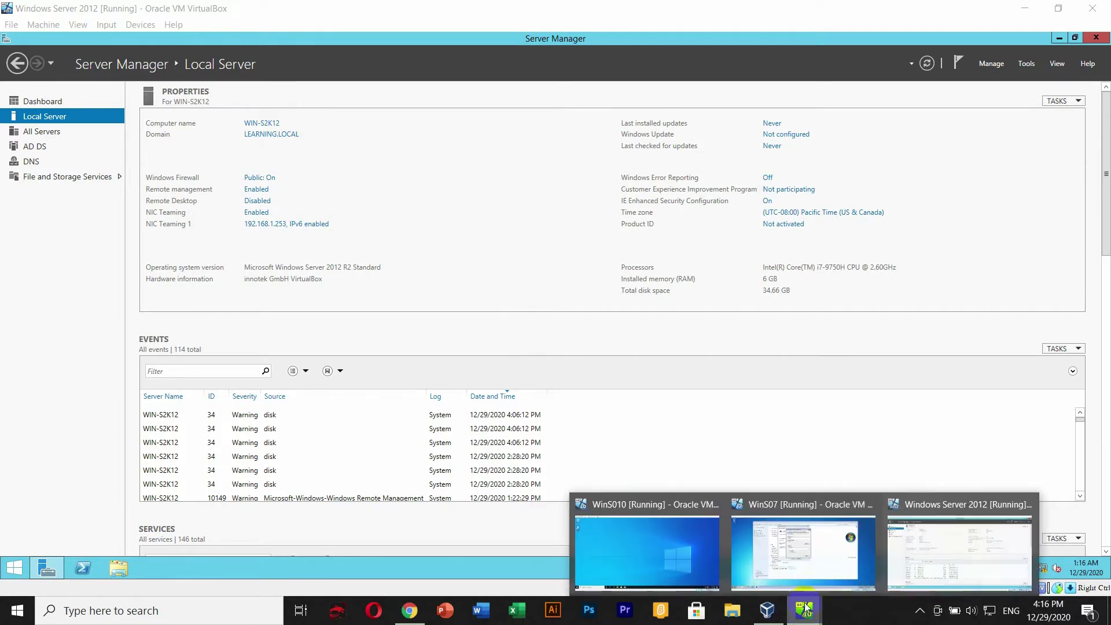
pyautogui.click(822, 561)
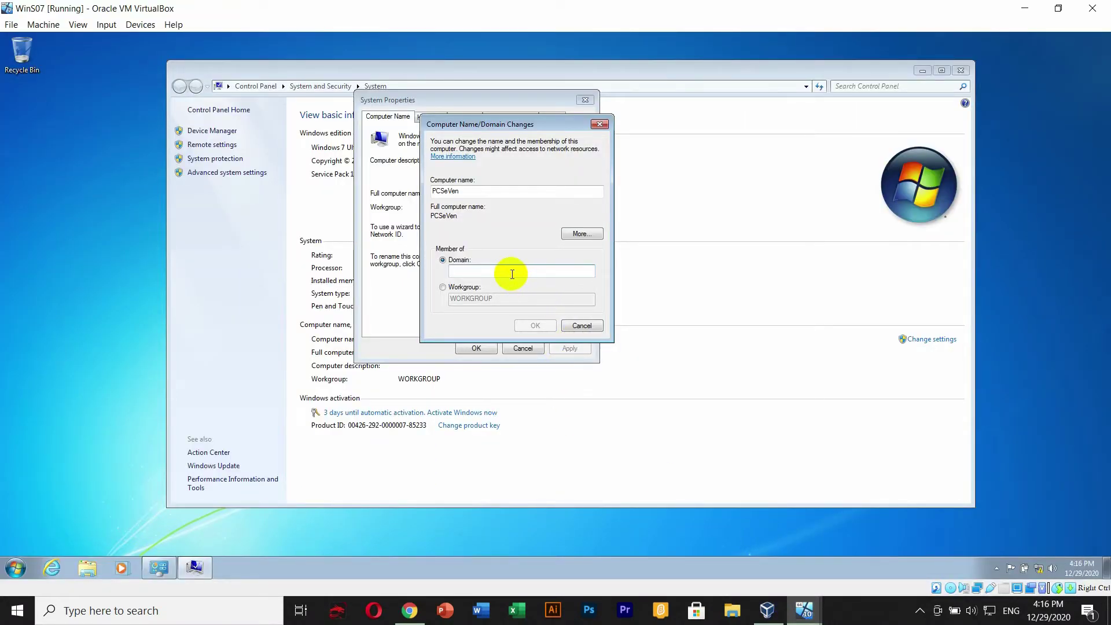
# - Enter LEARNING.LOCAL as the domain and confirm the join request
pyautogui.write('LEARNING.LOCAL')
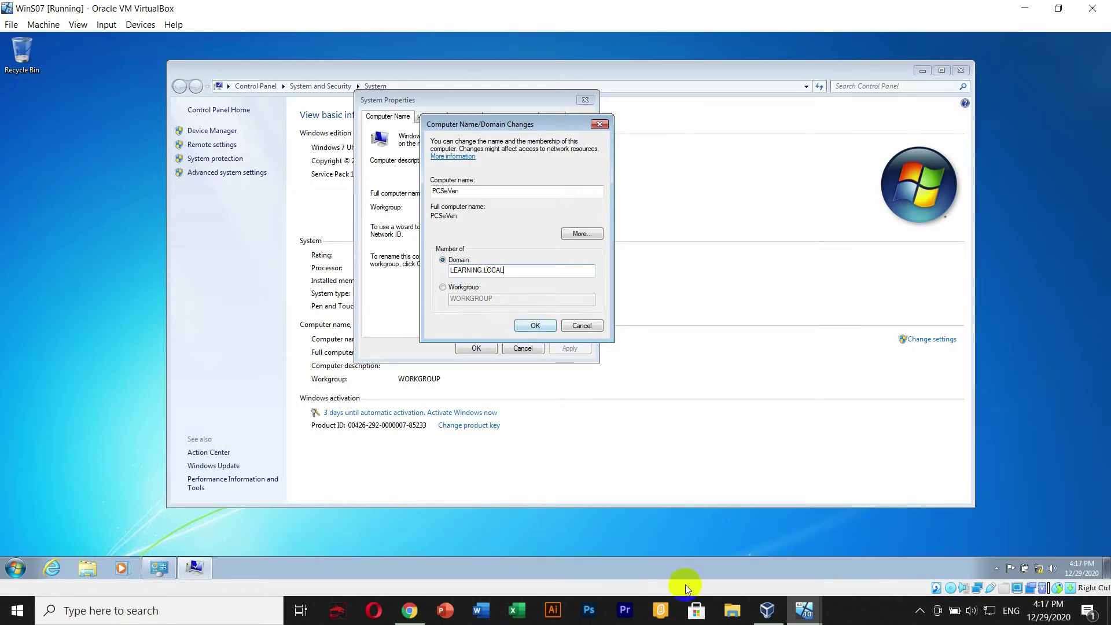
pyautogui.click(535, 325)
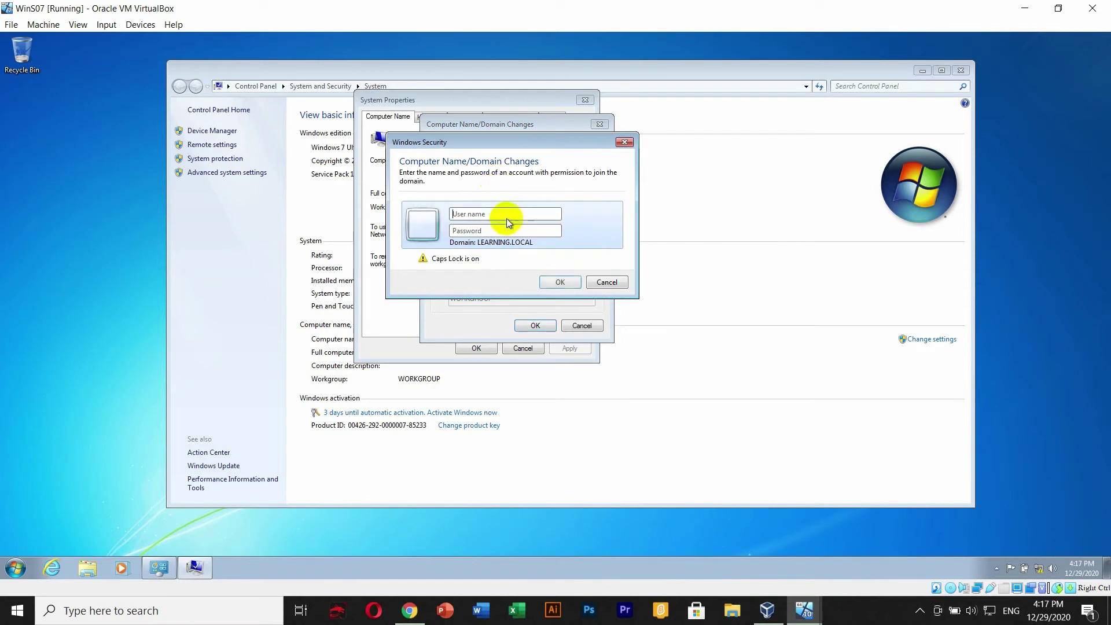
pyautogui.click(507, 214)
pyautogui.moveTo(489, 142); pyautogui.dragTo(511, 144)
pyautogui.click(516, 218)
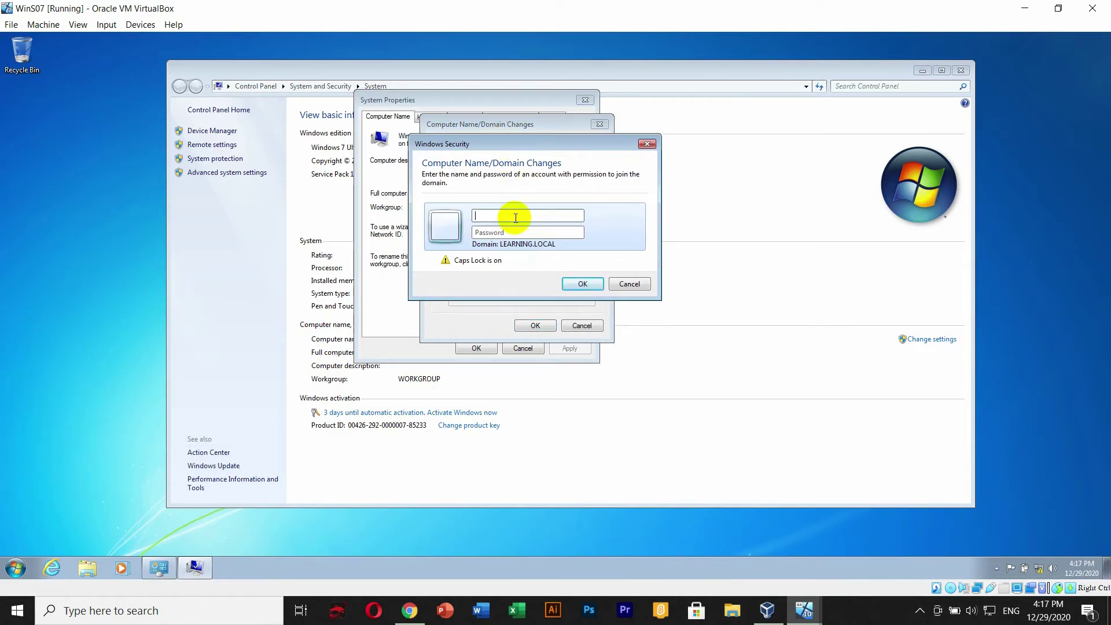
# - Enter the administrator user name and the account password in the credentials prompt
pyautogui.write('A')
pyautogui.press('BackSpace')
pyautogui.press('capslock')
pyautogui.write('aminist')
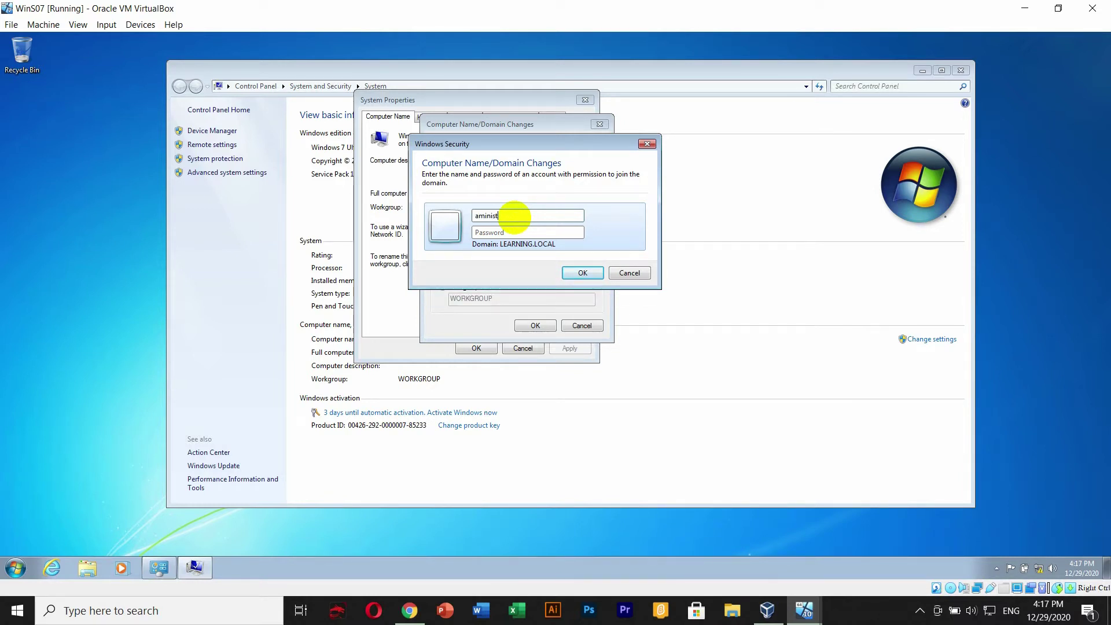
pyautogui.write('ratorP••••••••')
pyautogui.press('BackSpace')
pyautogui.press('BackSpace')
pyautogui.press('BackSpace')
pyautogui.press('BackSpace')
pyautogui.press('BackSpace')
pyautogui.press('BackSpace')
pyautogui.press('BackSpace')
pyautogui.press('BackSpace')
pyautogui.press('BackSpace')
pyautogui.press('BackSpace')
pyautogui.press('BackSpace')
pyautogui.press('capslock')
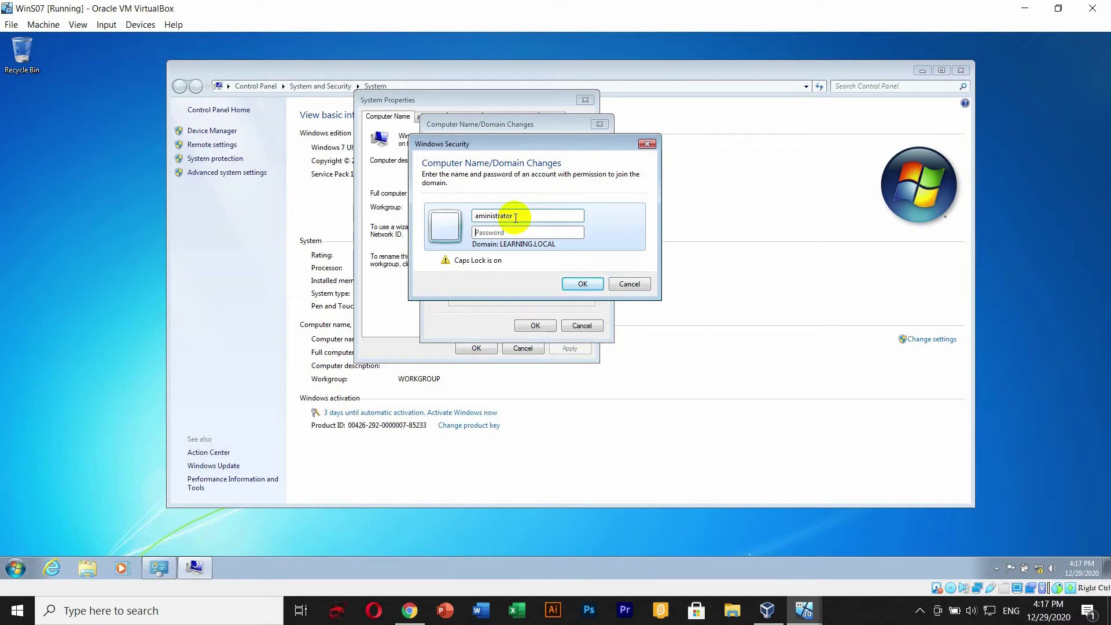
pyautogui.press('capslock')
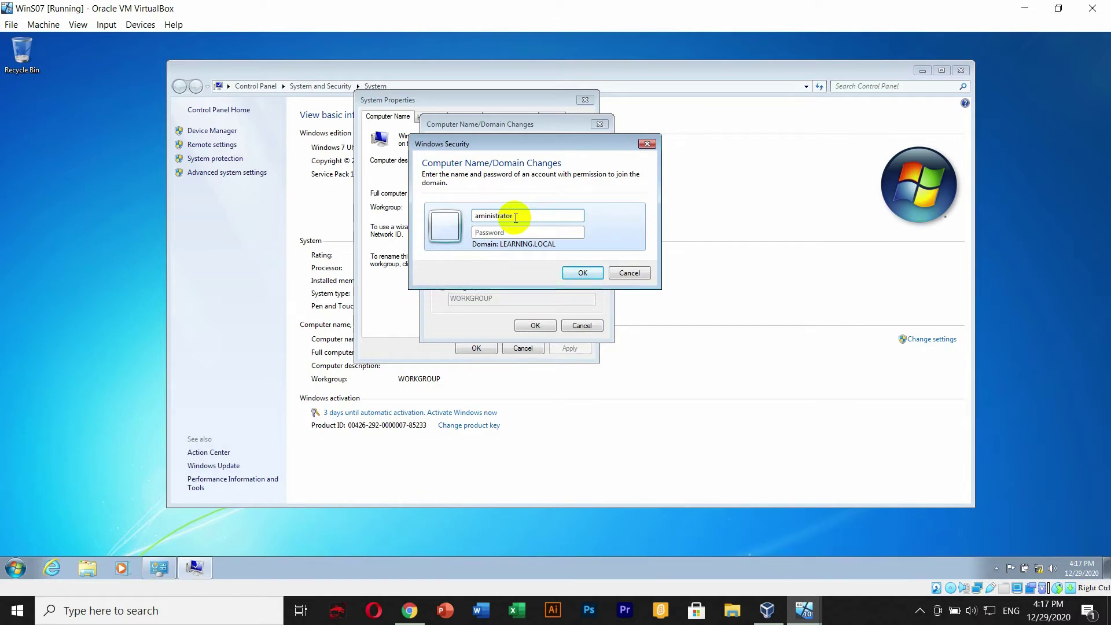
pyautogui.write('••••')
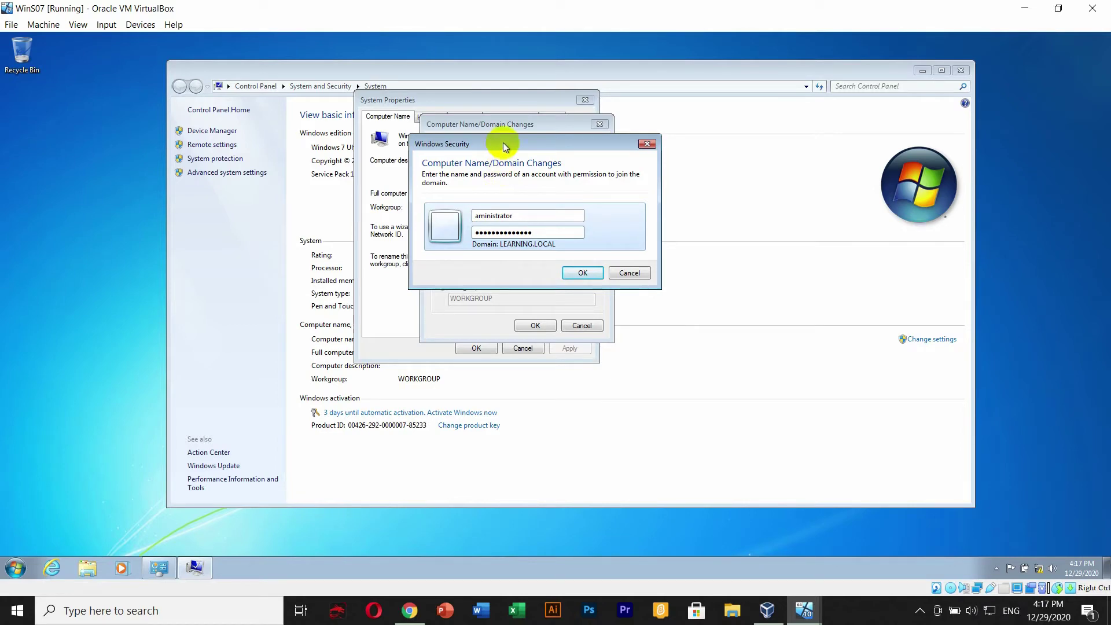
pyautogui.click(804, 611)
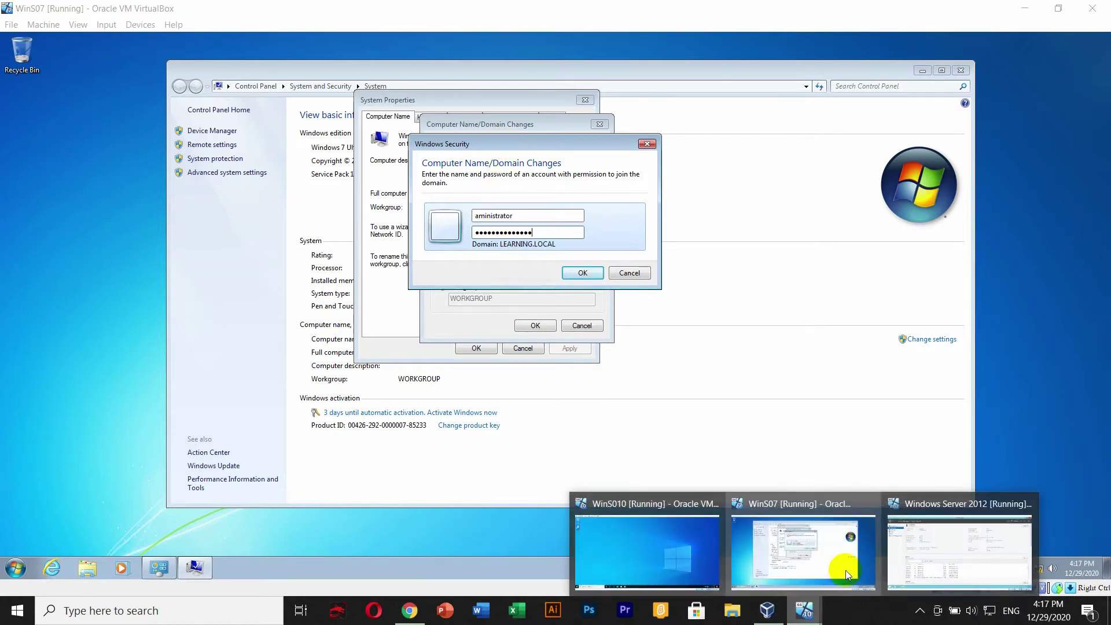
pyautogui.click(956, 548)
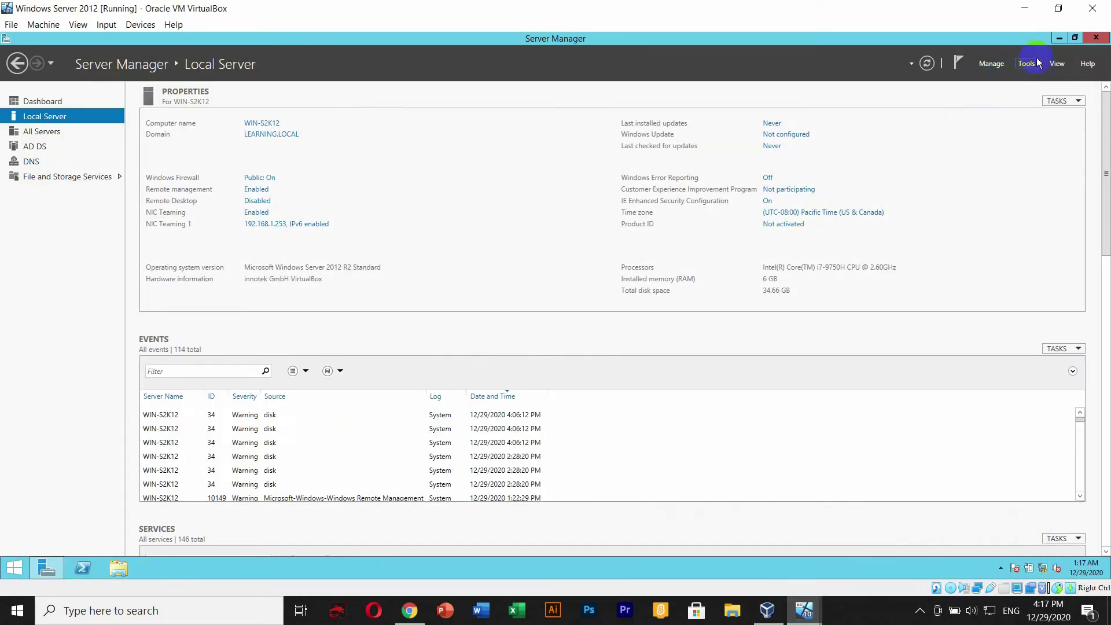
pyautogui.click(1060, 38)
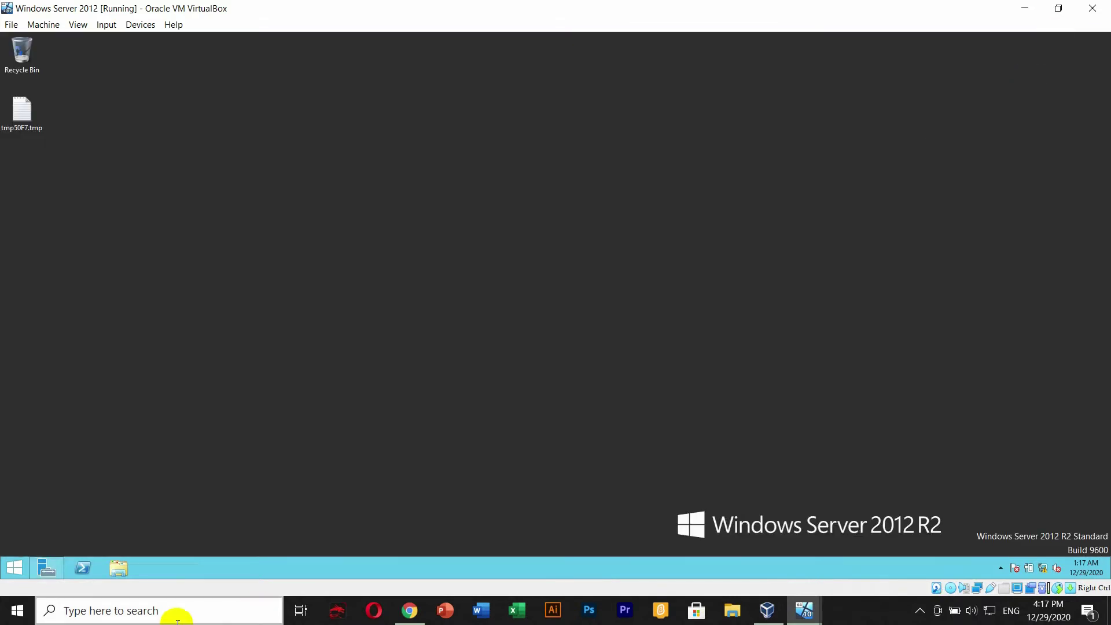
pyautogui.click(15, 569)
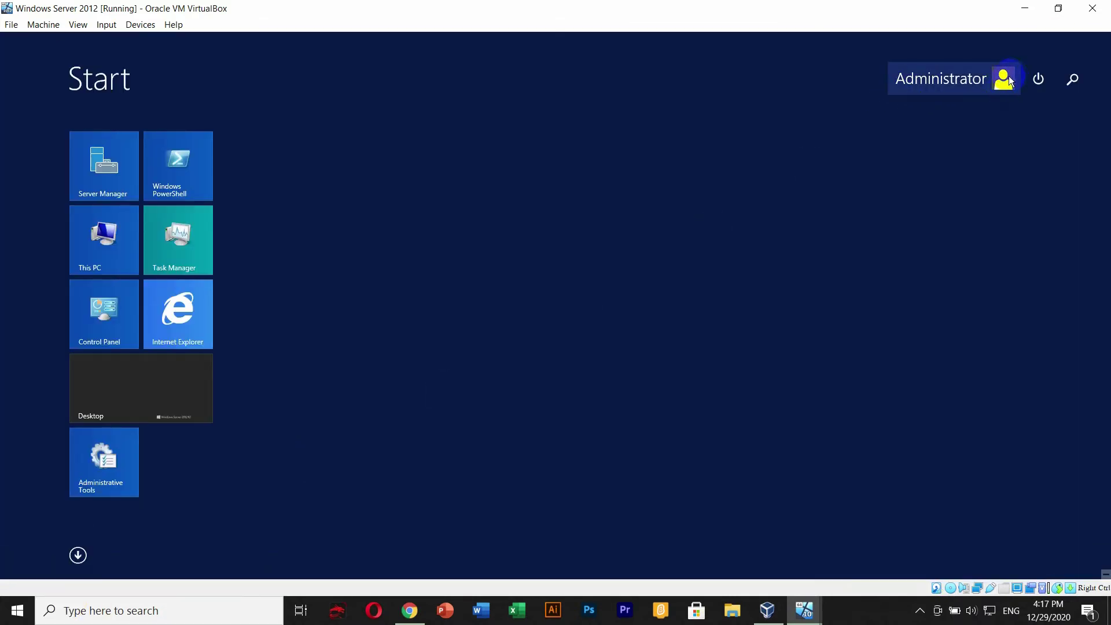
pyautogui.click(96, 384)
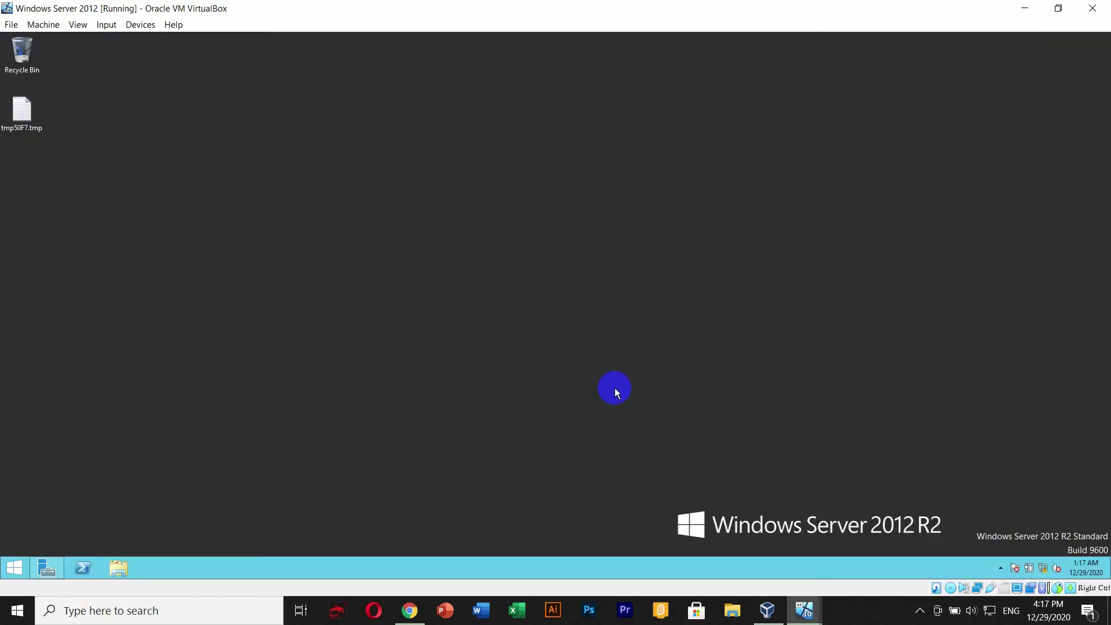
pyautogui.moveTo(805, 611)
pyautogui.click(804, 542)
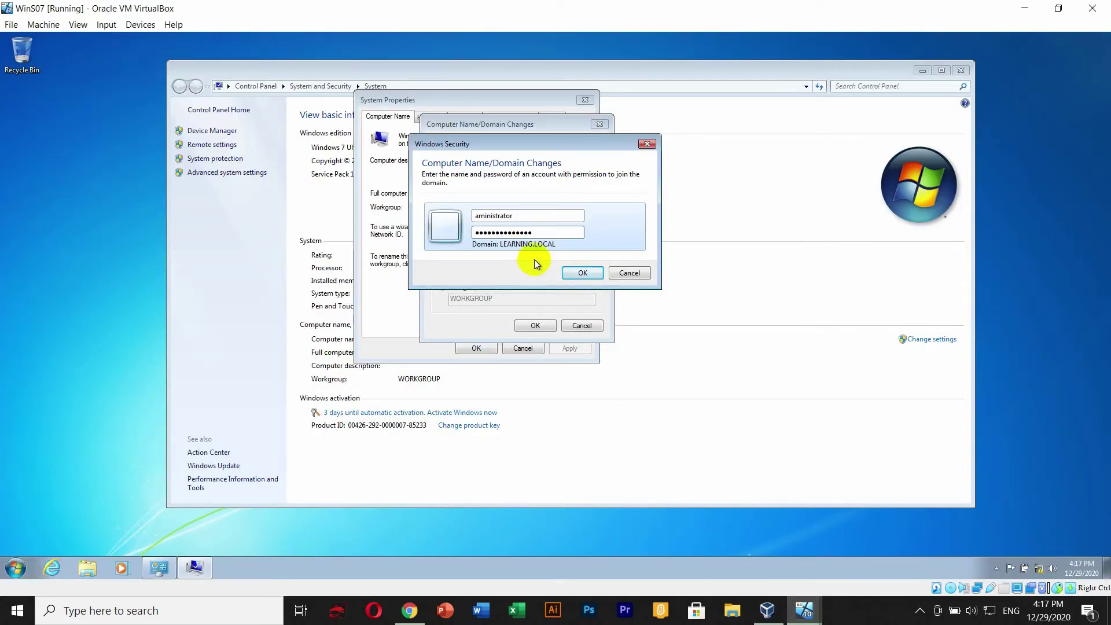
# - Submit the administrator credentials, dismiss the logon failure error, and cancel the domain change
pyautogui.click(584, 272)
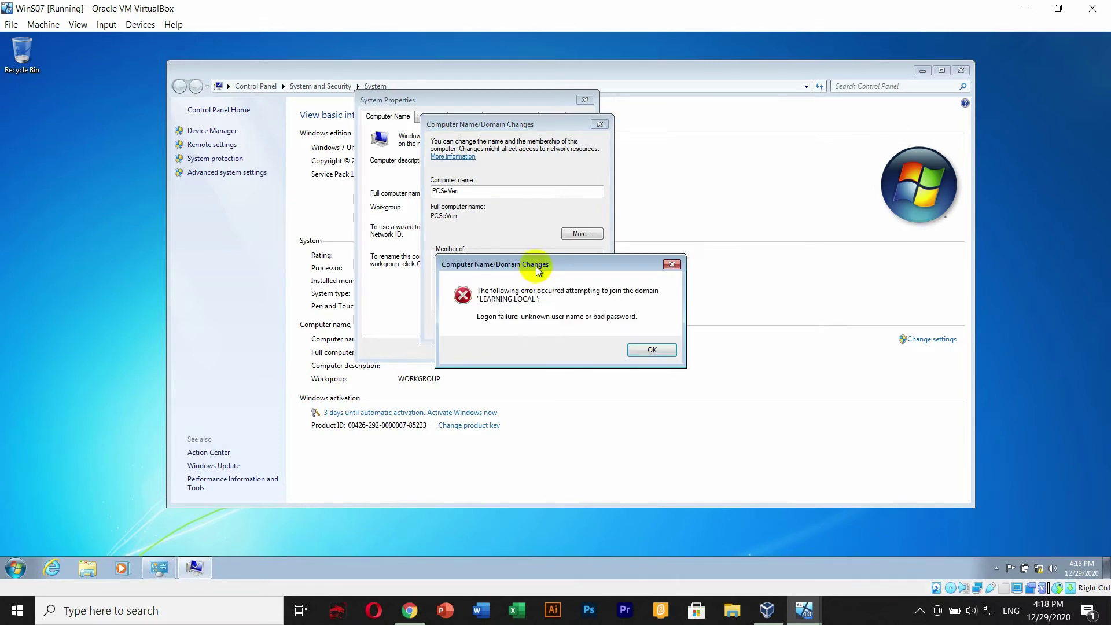
pyautogui.moveTo(544, 264); pyautogui.dragTo(537, 236)
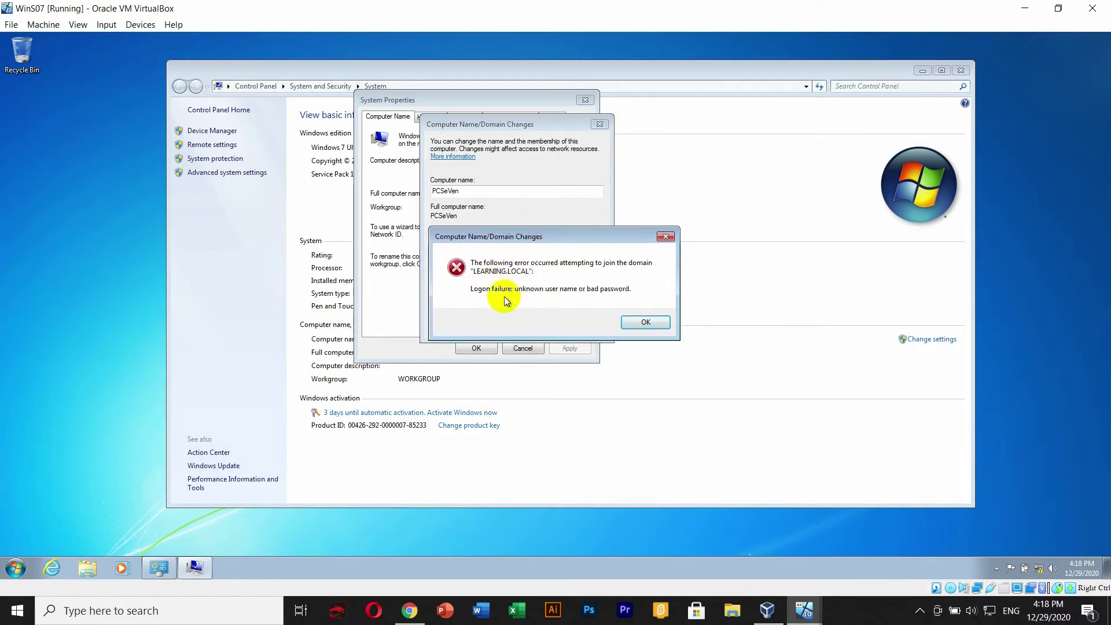
pyautogui.click(644, 322)
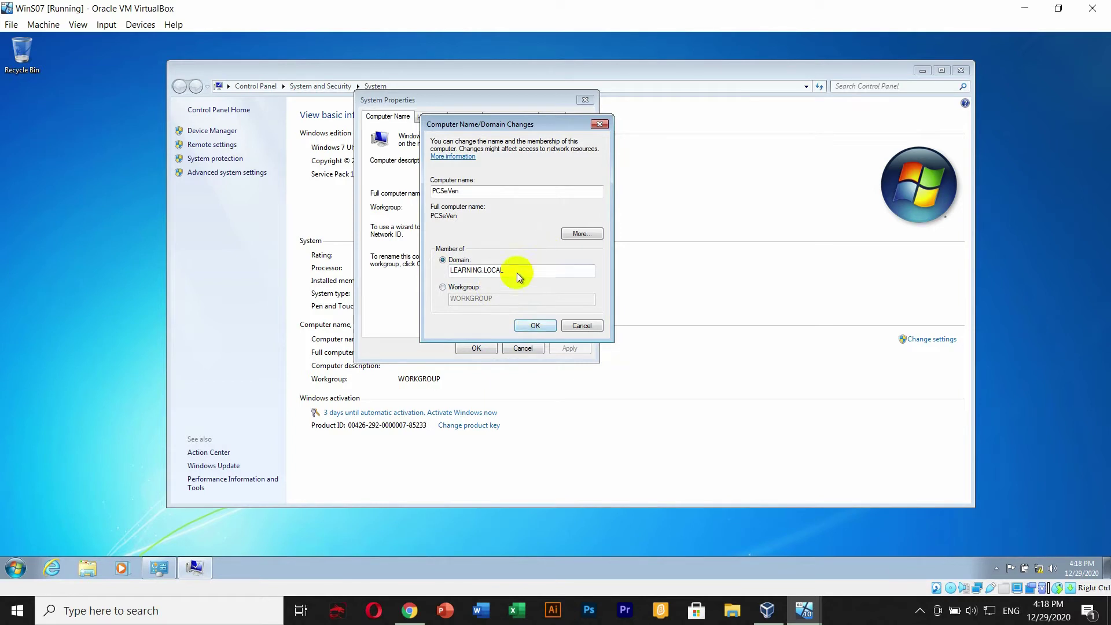
pyautogui.click(574, 323)
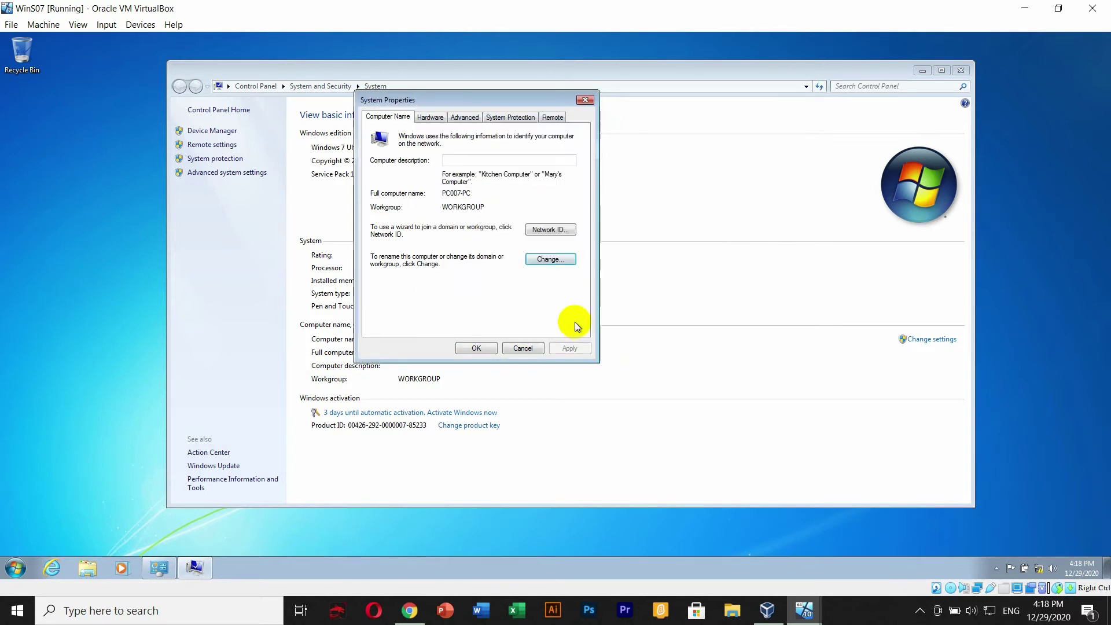
# - Rename the computer to PCSeVen, set membership to domain LEARNING.LOCAL, and confirm to reach the credentials prompt
pyautogui.click(539, 261)
pyautogui.moveTo(414, 184); pyautogui.dragTo(354, 186)
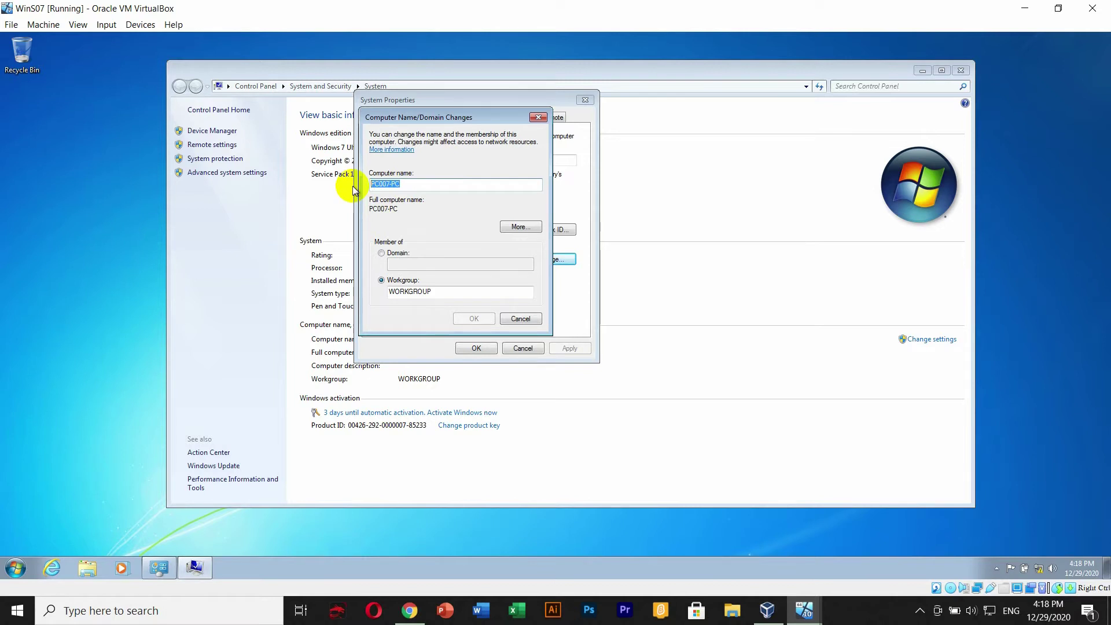
pyautogui.write('PCSev')
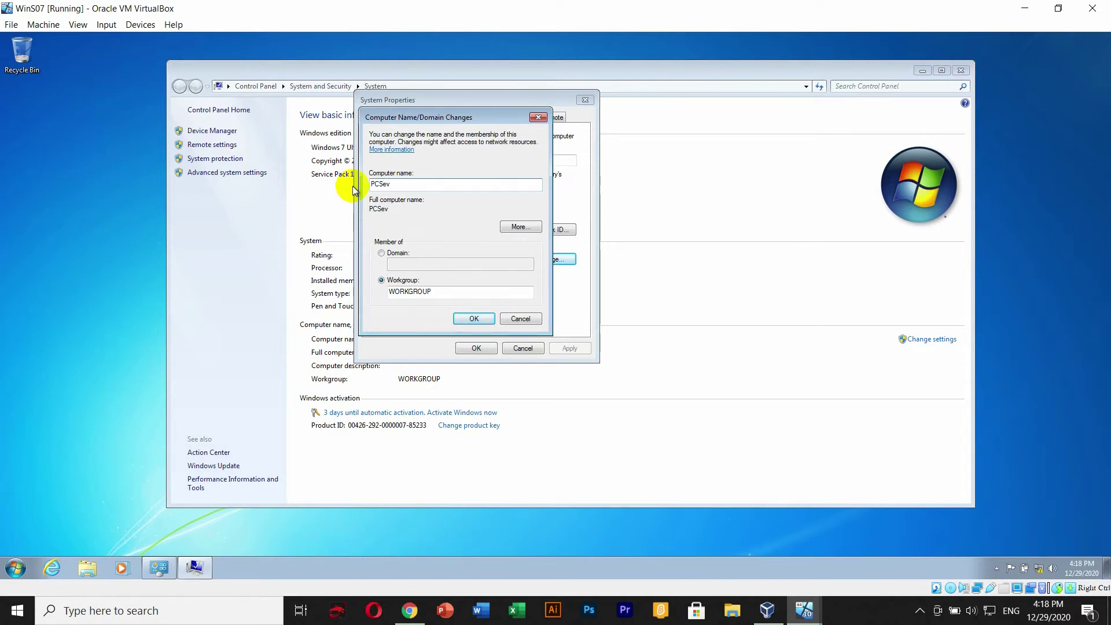
pyautogui.press('BackSpace')
pyautogui.click(381, 253)
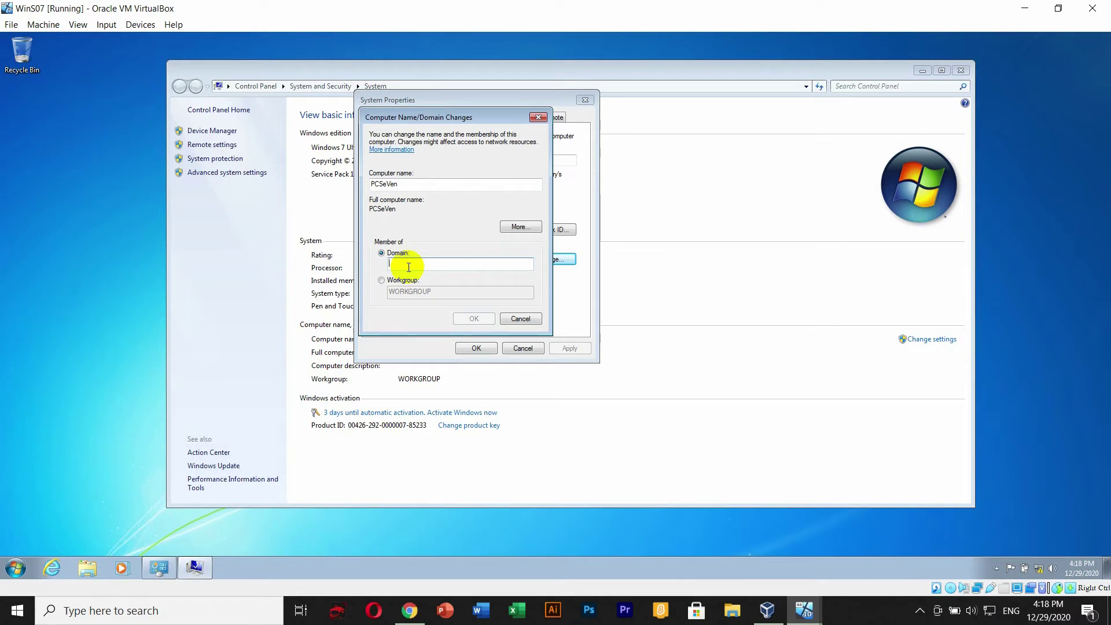
pyautogui.write('LEARNING.LOCAL')
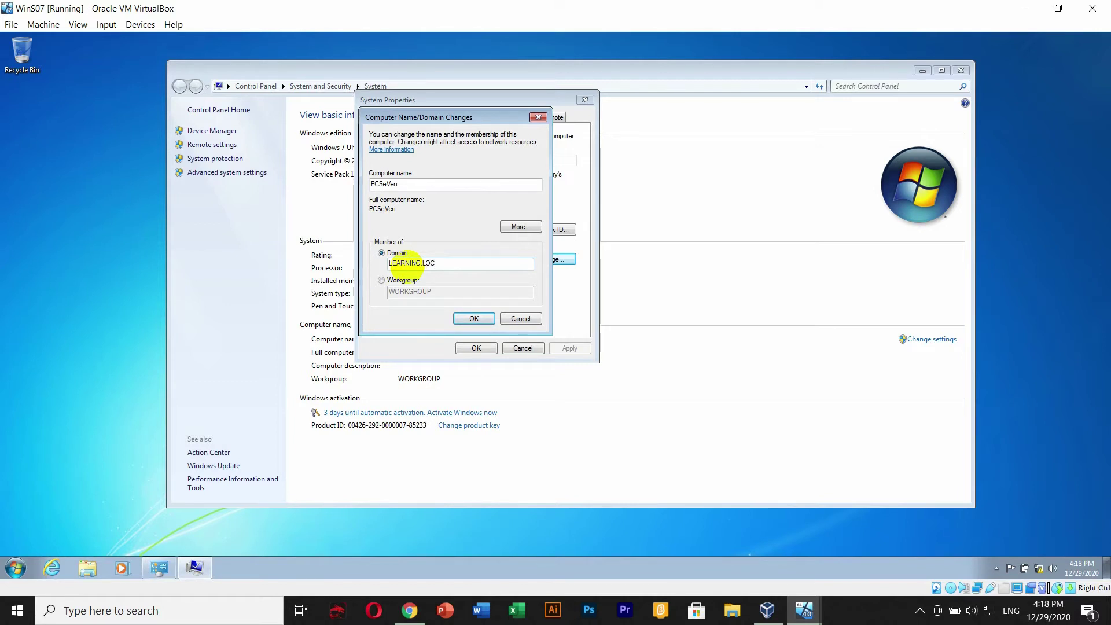
pyautogui.click(474, 319)
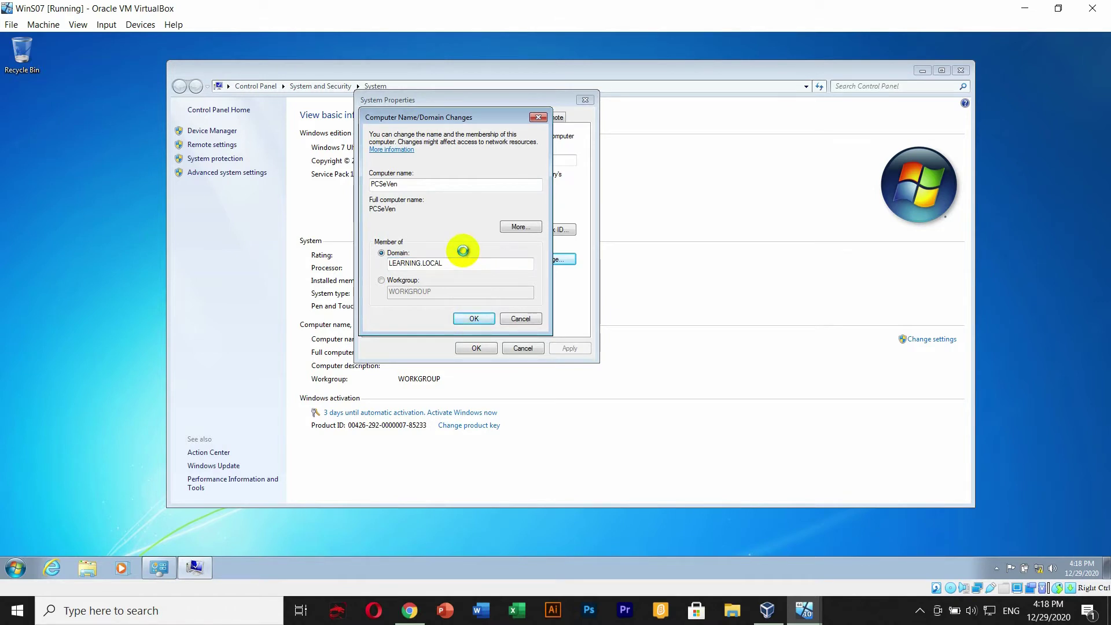
pyautogui.click(428, 208)
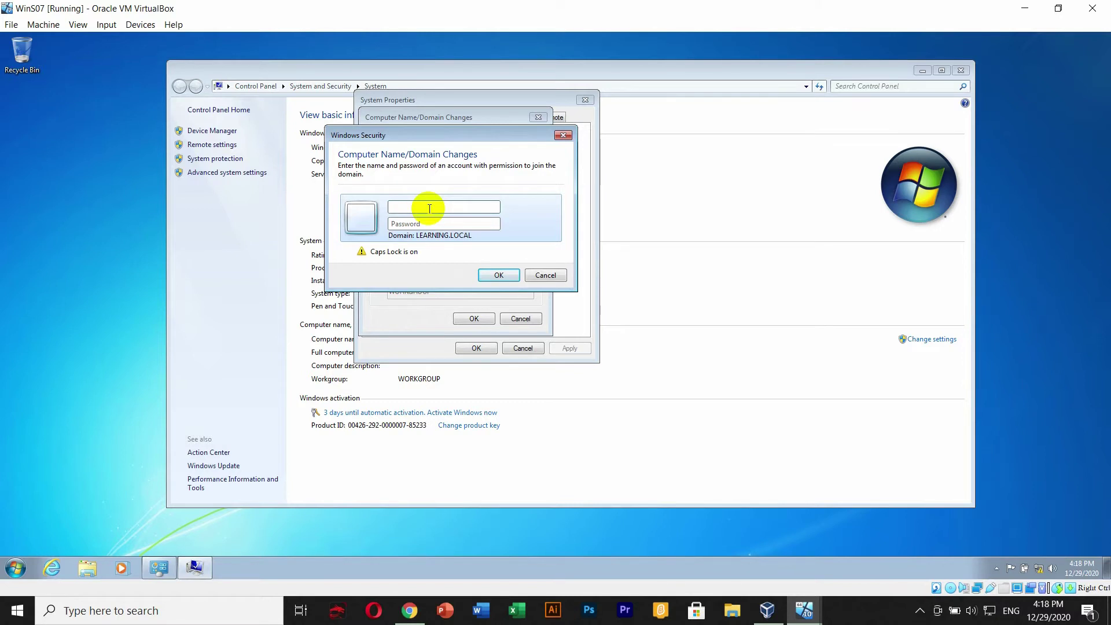
# - Sign in as domain user Administrator with its password so PCSeVen joins LEARNING.LOCAL
pyautogui.write('aMI')
pyautogui.press('BackSpace')
pyautogui.press('BackSpace')
pyautogui.press('BackSpace')
pyautogui.press('capslock')
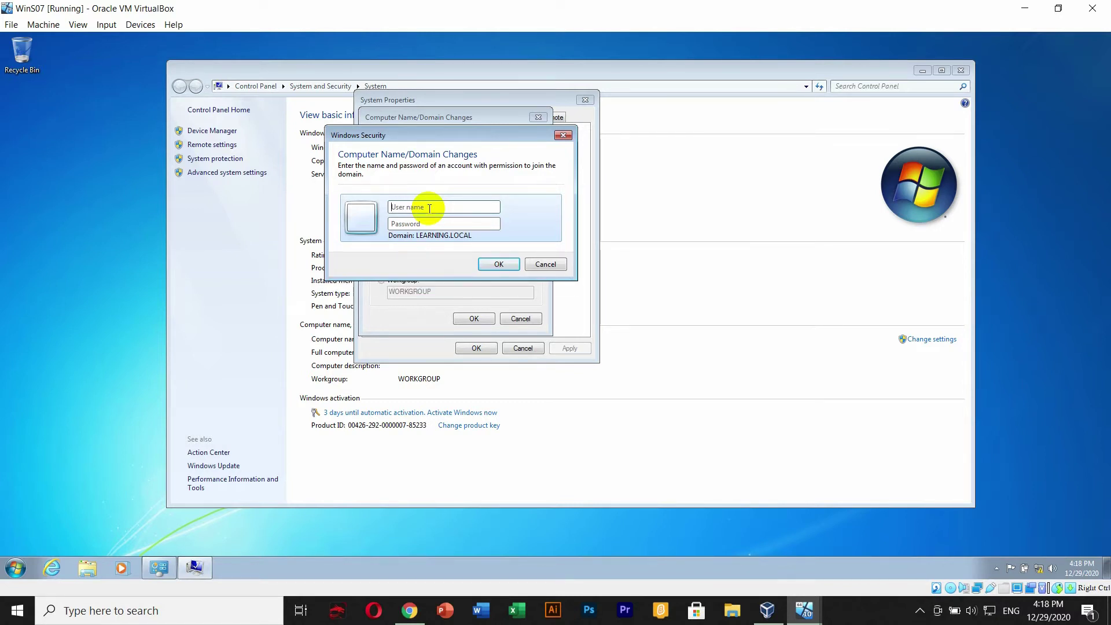
pyautogui.write('A')
pyautogui.write('mi')
pyautogui.press('BackSpace')
pyautogui.press('BackSpace')
pyautogui.write('dministrator')
pyautogui.press('Tab')
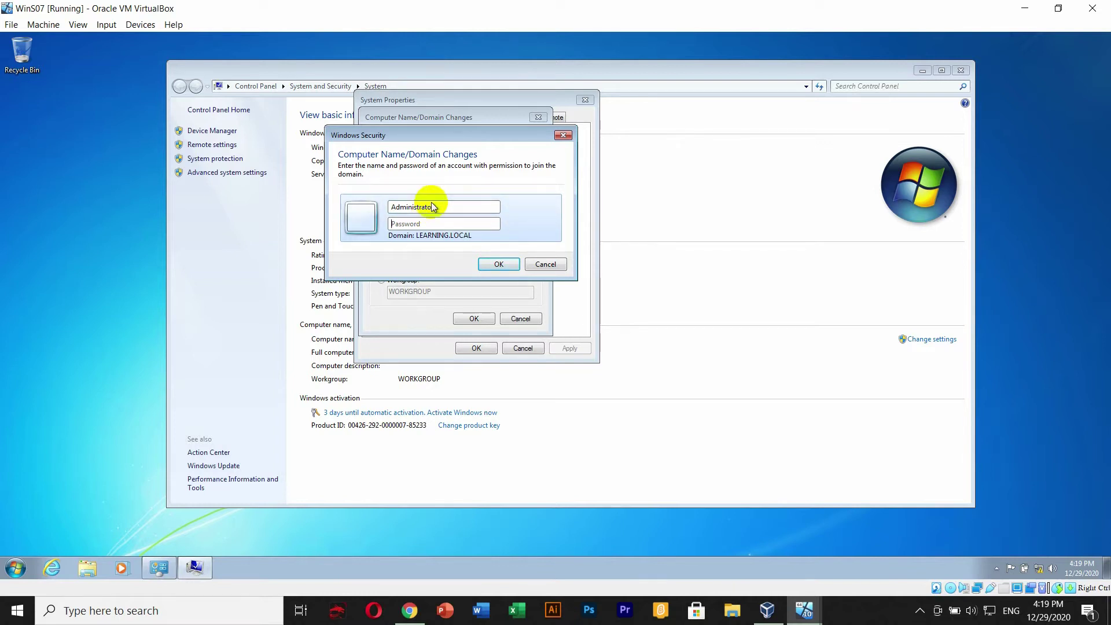
pyautogui.click(854, 615)
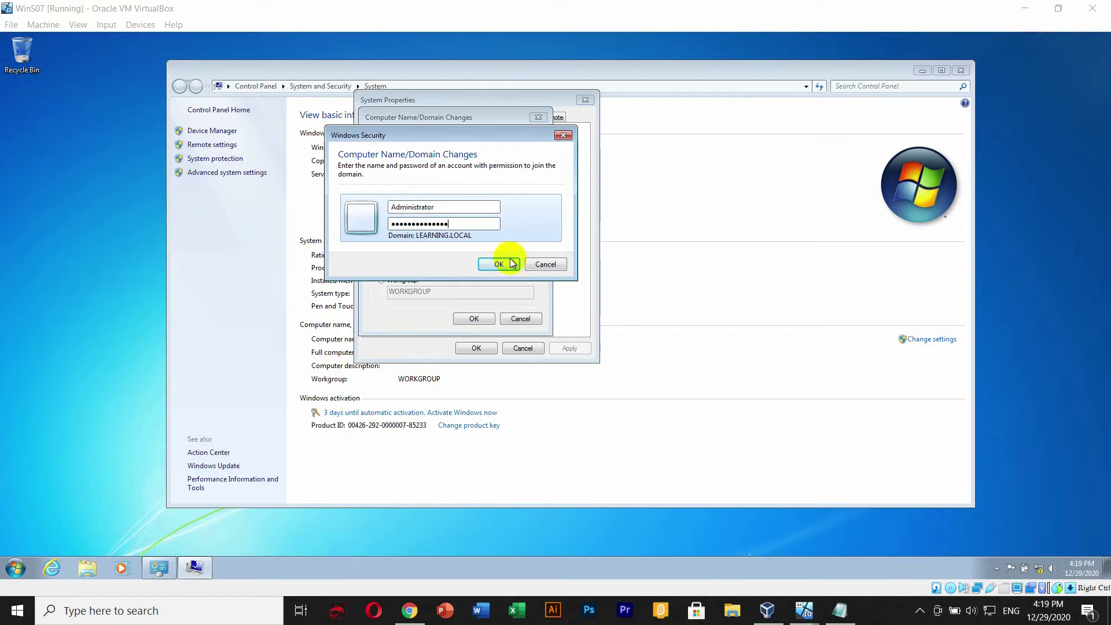
pyautogui.click(490, 260)
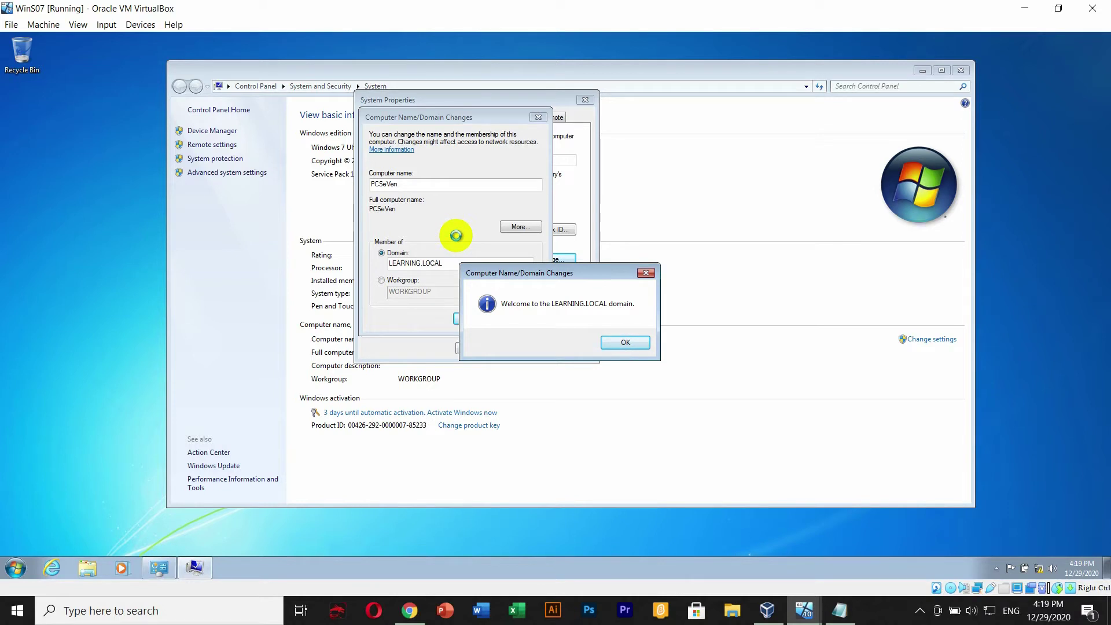
pyautogui.moveTo(532, 283); pyautogui.dragTo(472, 228)
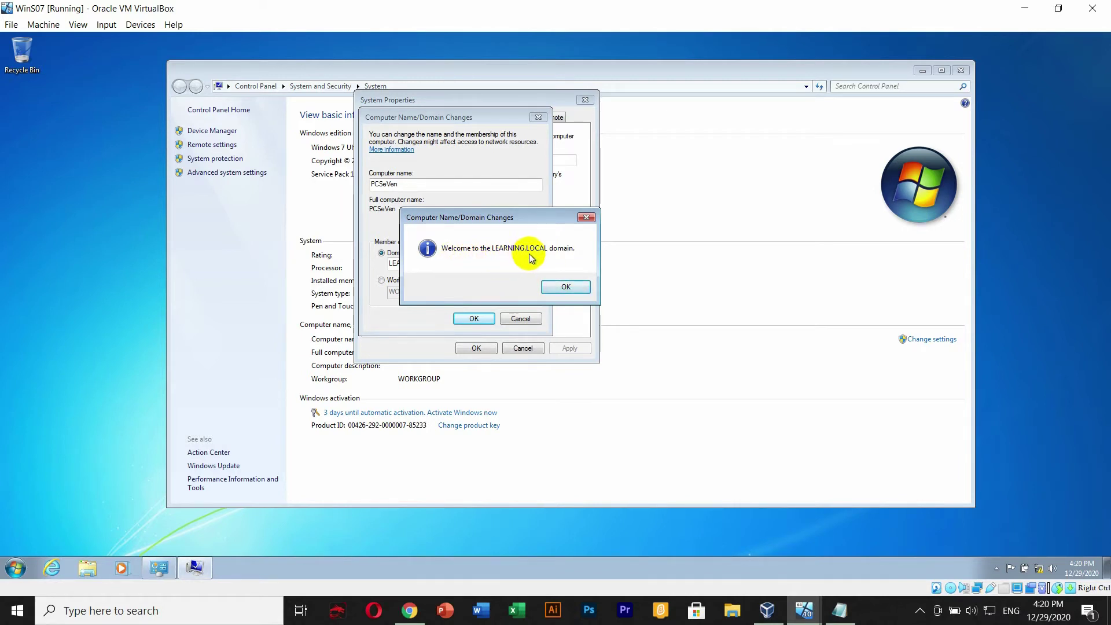
# - Dismiss the welcome and restart notices, close System Properties, and restart the Windows 7 guest now
pyautogui.click(571, 286)
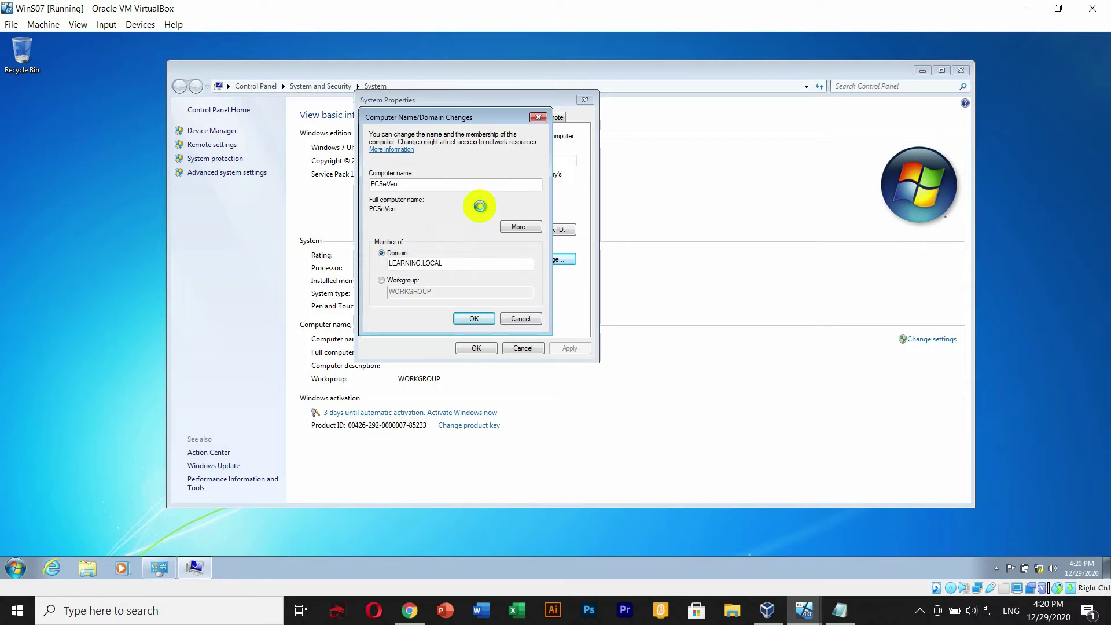
pyautogui.click(906, 615)
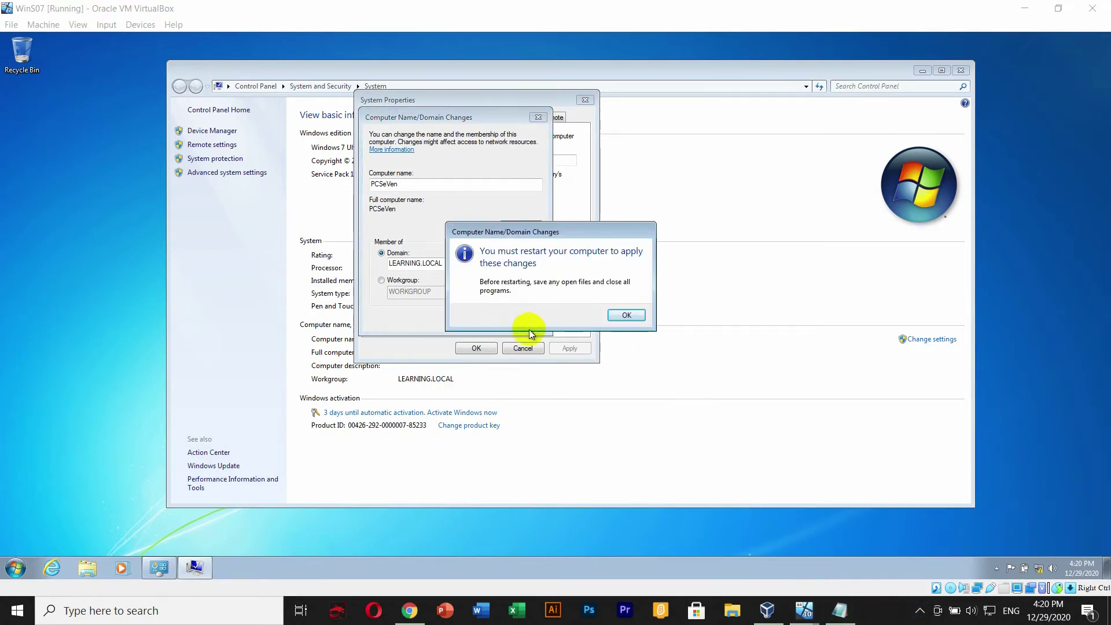
pyautogui.click(615, 315)
pyautogui.click(474, 348)
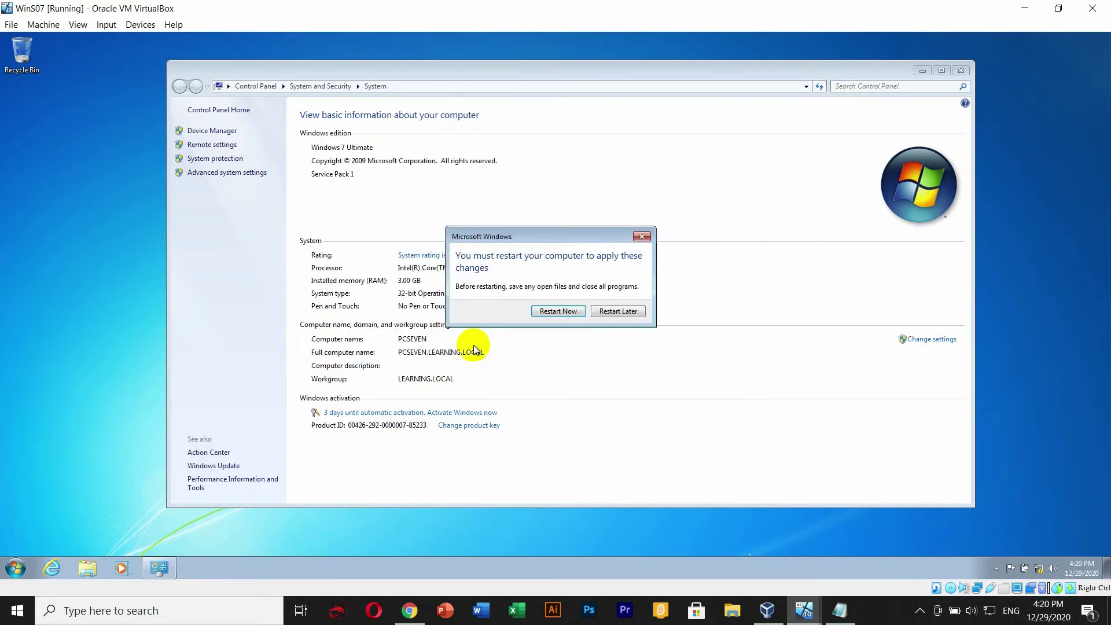
pyautogui.click(486, 316)
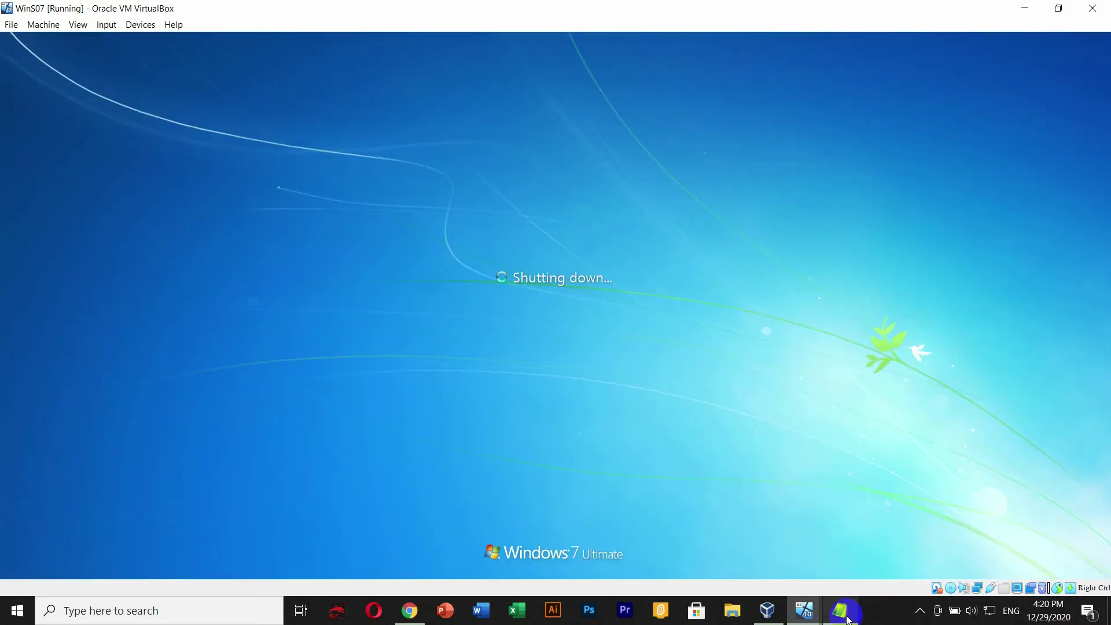
# - After the Windows 7 guest reboots, bring the Windows Server 2012 VM to the front
pyautogui.click(893, 619)
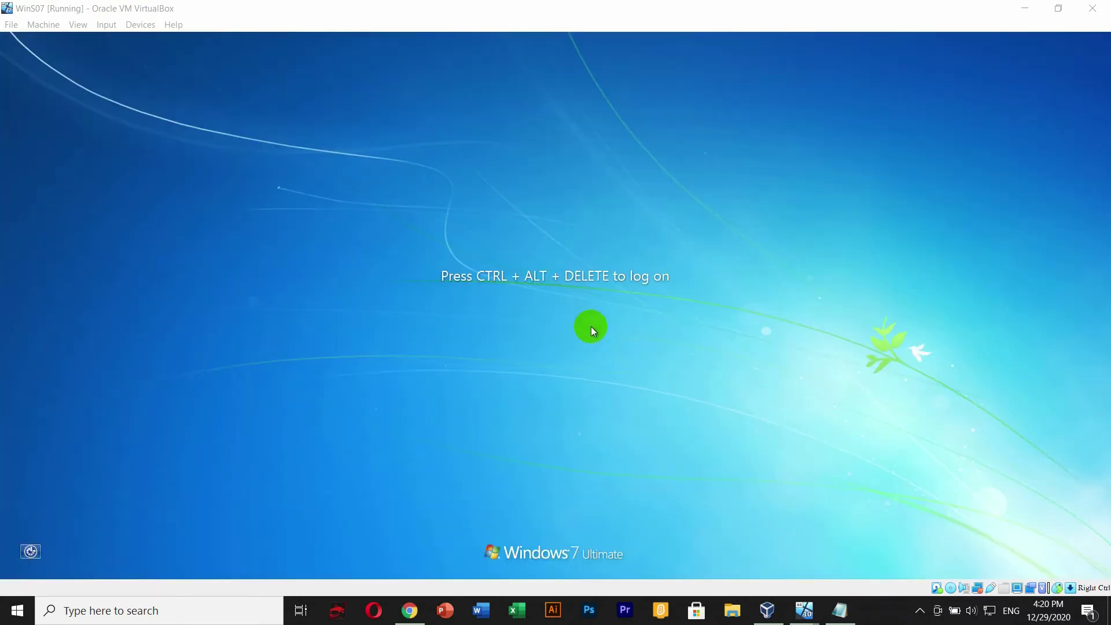
pyautogui.click(354, 208)
pyautogui.click(135, 11)
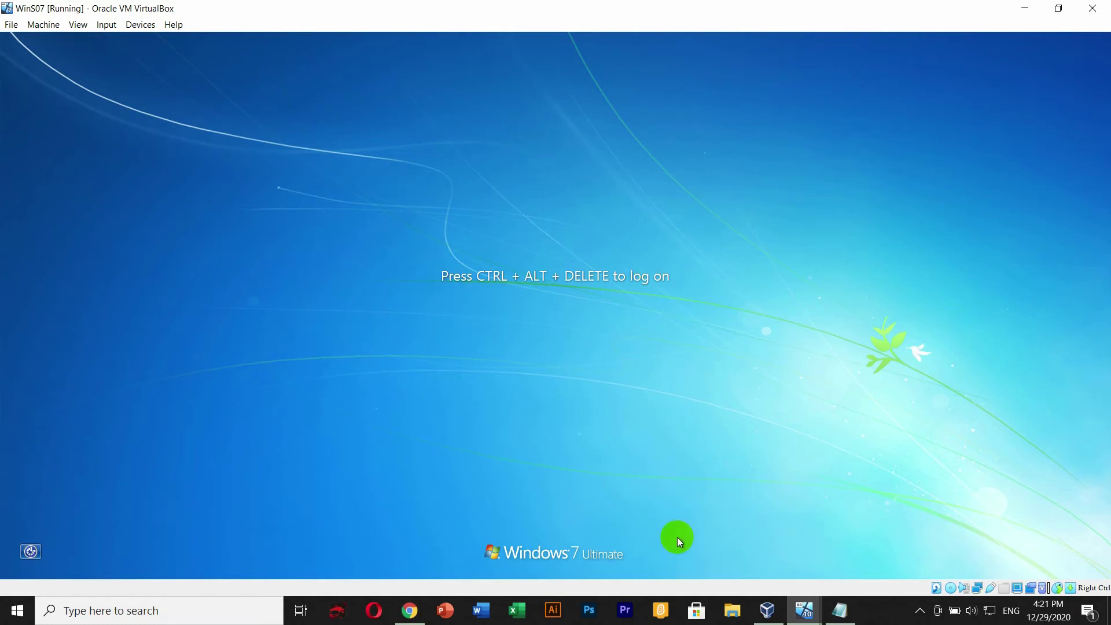
pyautogui.click(805, 611)
pyautogui.click(918, 530)
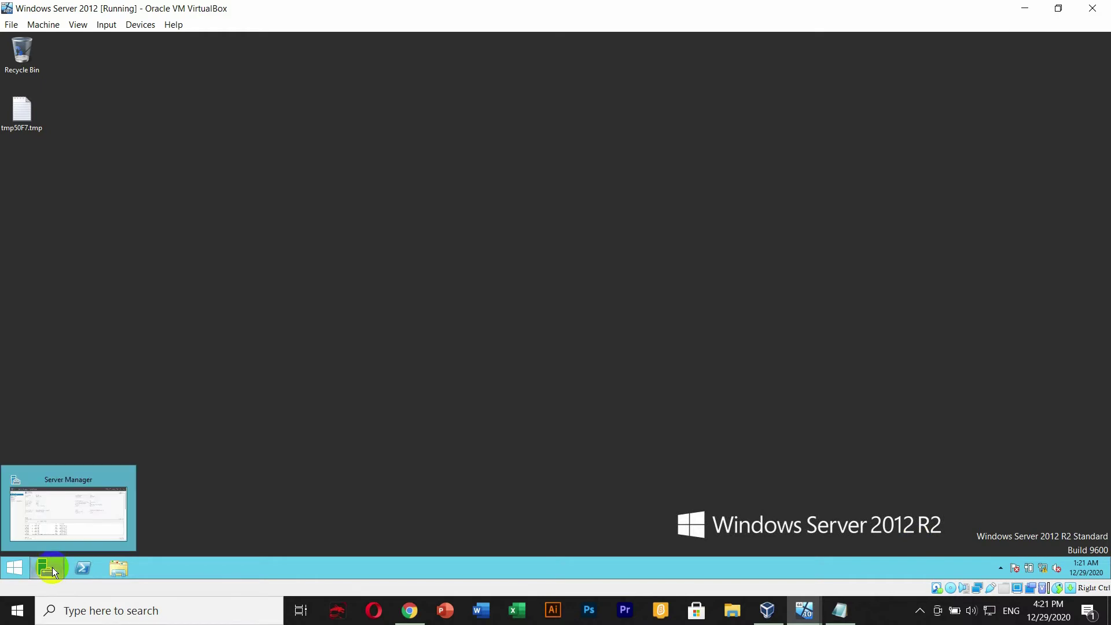
# - Launch Active Directory Users and Computers from Server Manager's Tools menu
pyautogui.click(436, 387)
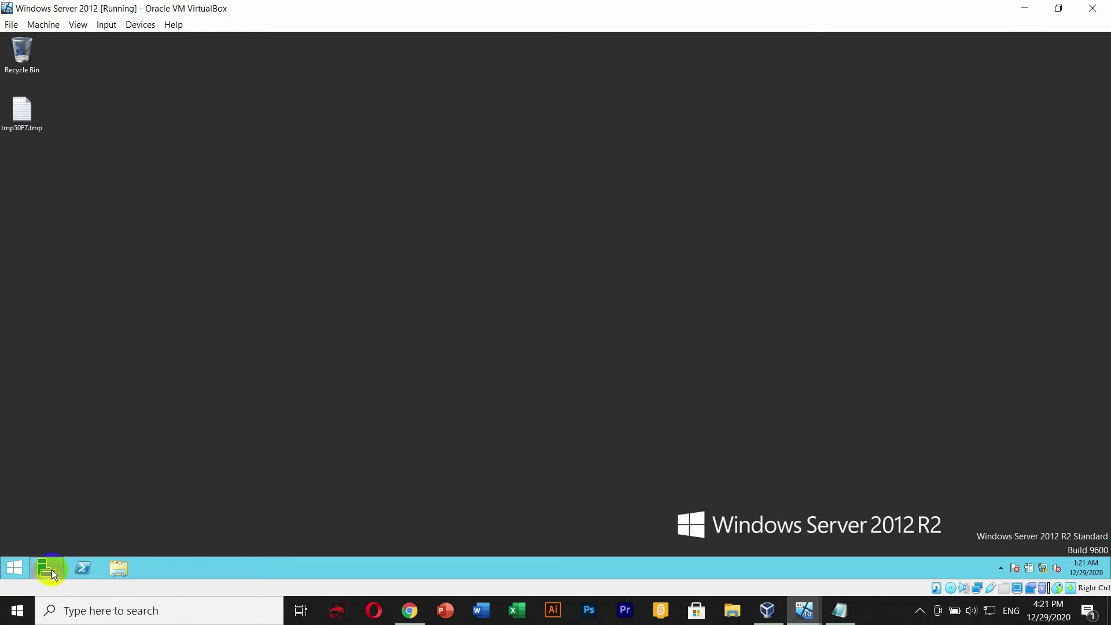
pyautogui.click(46, 574)
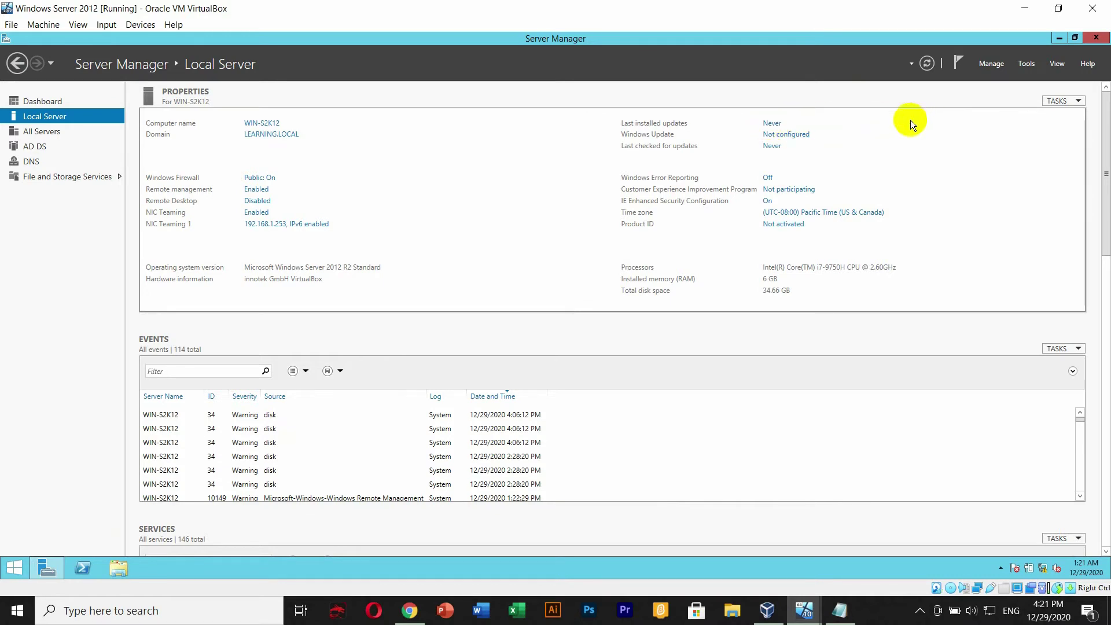
pyautogui.click(1027, 65)
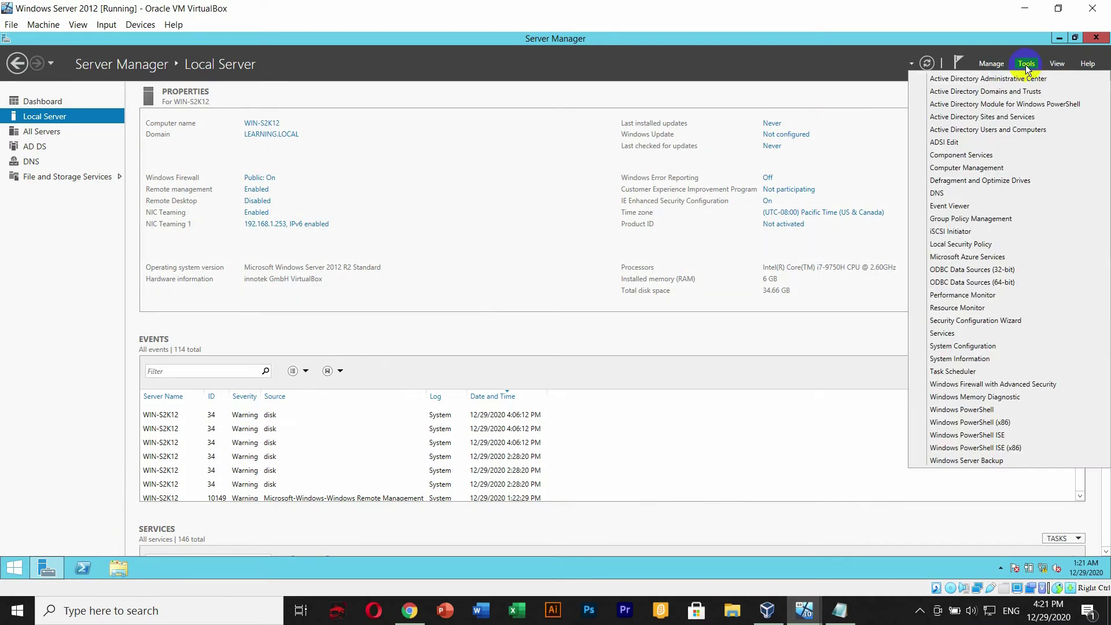
pyautogui.click(1012, 131)
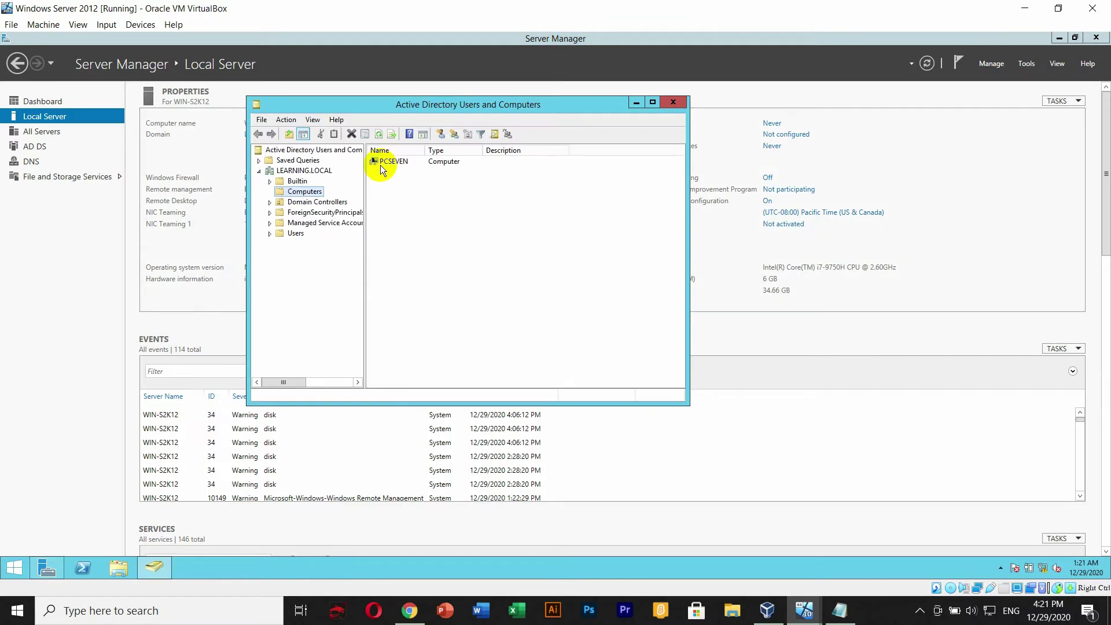
pyautogui.moveTo(452, 109); pyautogui.dragTo(464, 141)
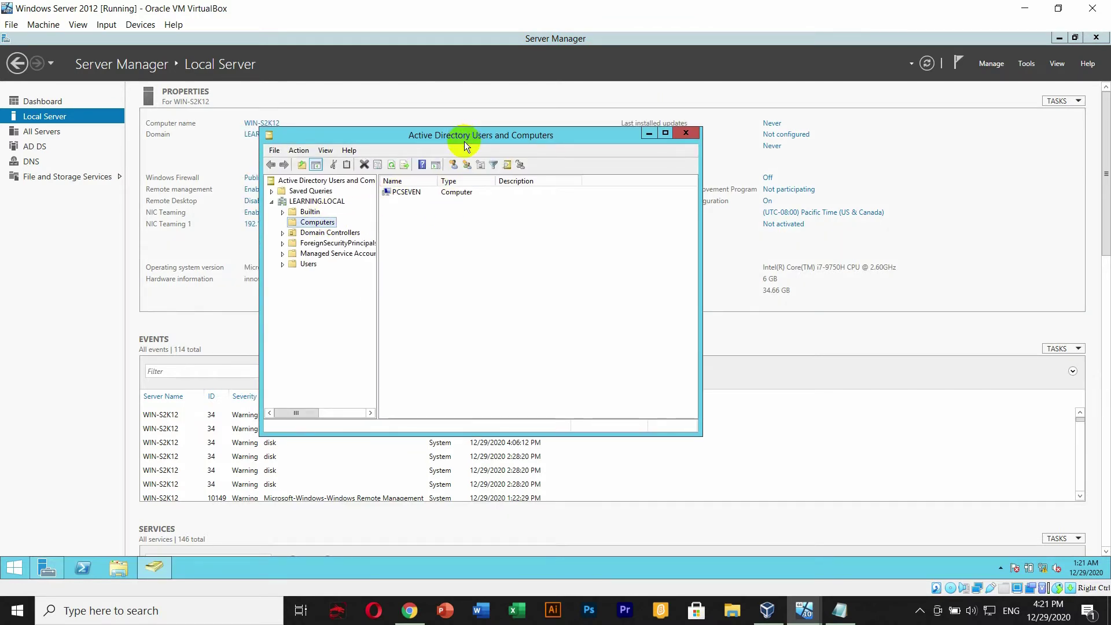
# - Locate the PCSEVEN computer account in LEARNING.LOCAL's Computers container
pyautogui.click(407, 193)
pyautogui.click(317, 222)
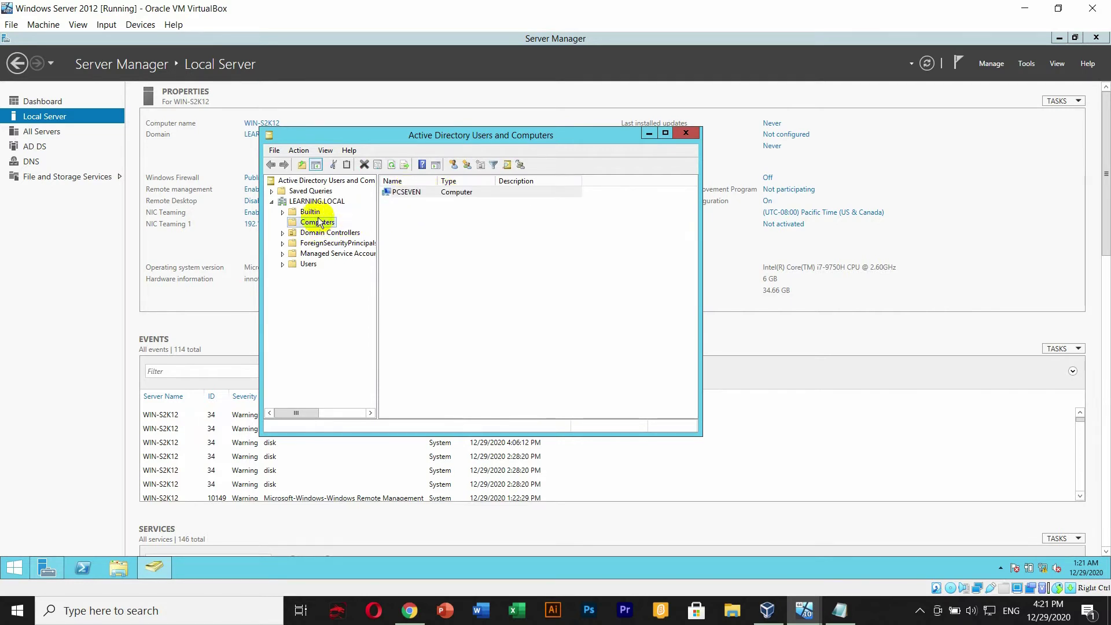
pyautogui.click(322, 202)
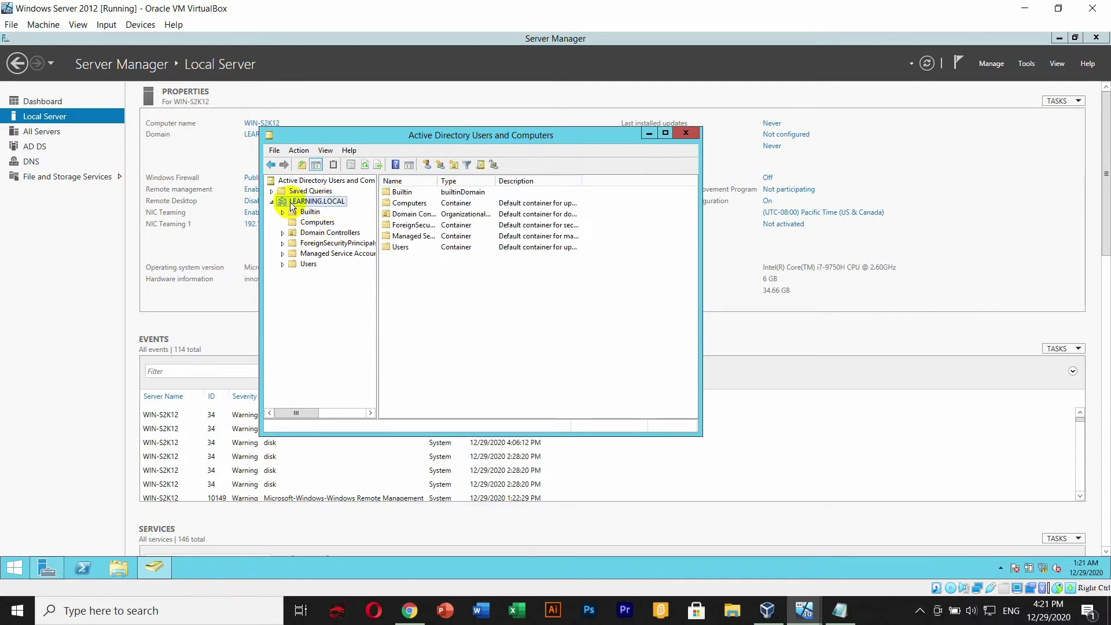
pyautogui.click(317, 223)
pyautogui.click(413, 197)
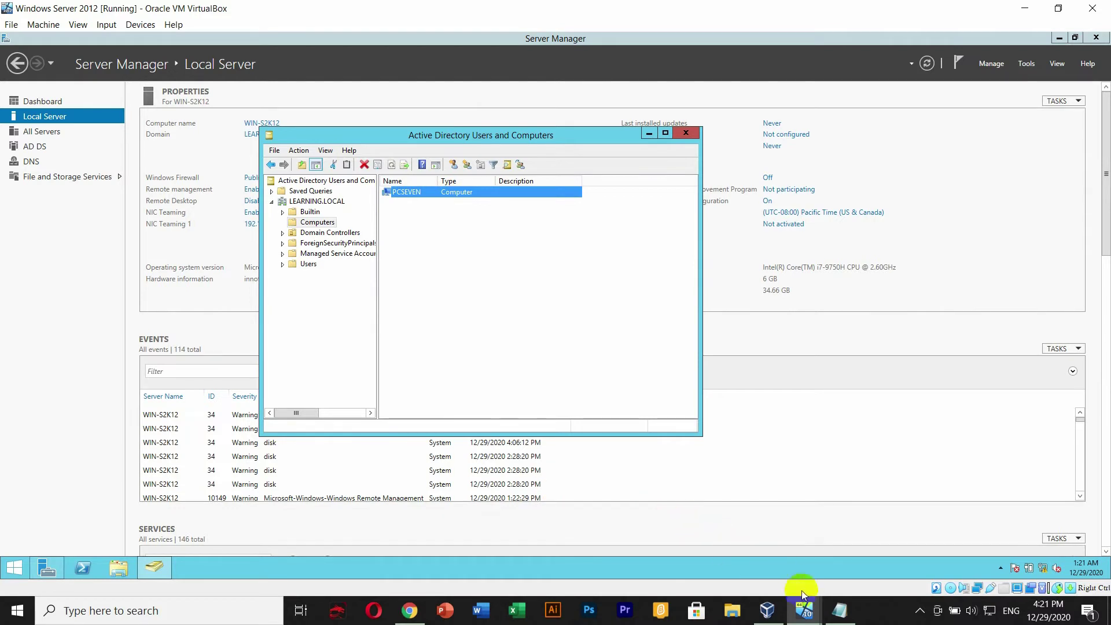
# - Back in the server VM, list the users and groups in the Users container
pyautogui.click(805, 618)
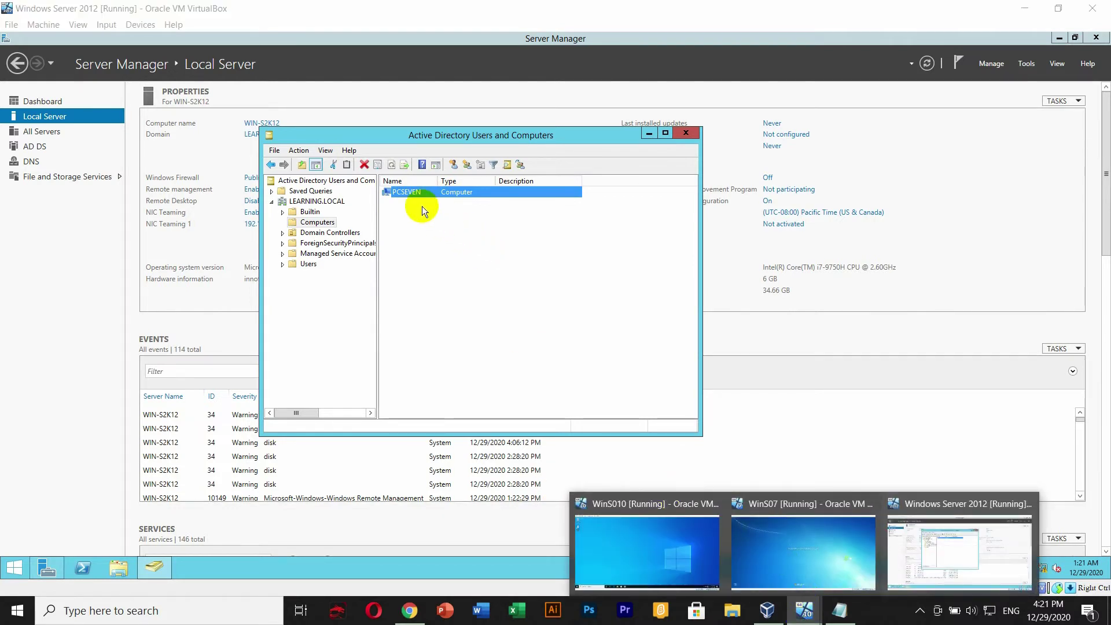
pyautogui.click(403, 207)
pyautogui.click(404, 193)
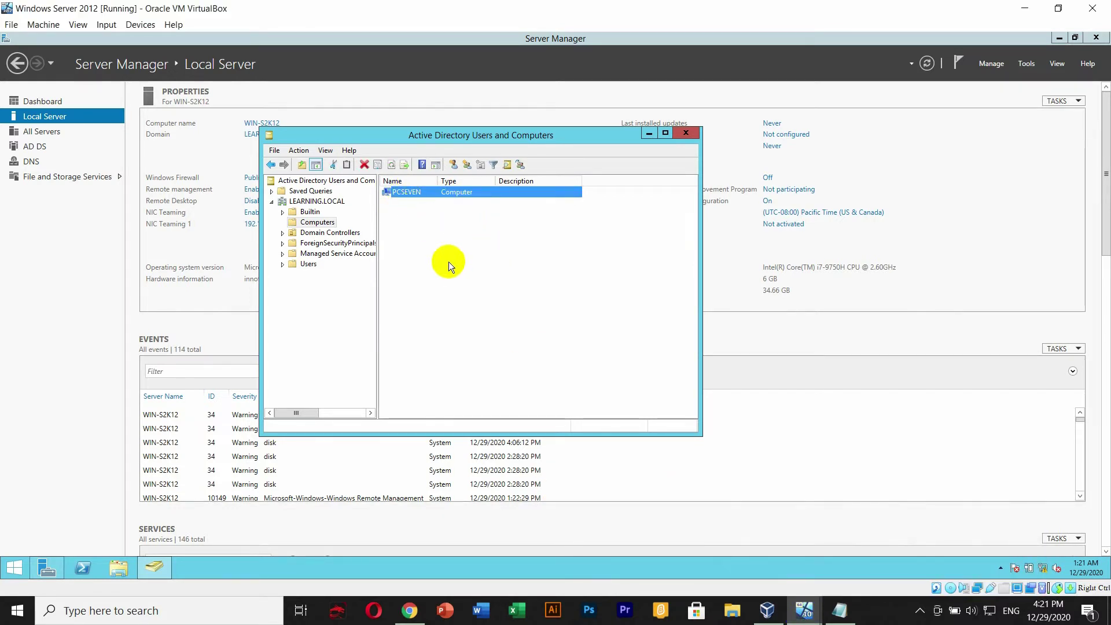
pyautogui.moveTo(504, 135); pyautogui.dragTo(518, 132)
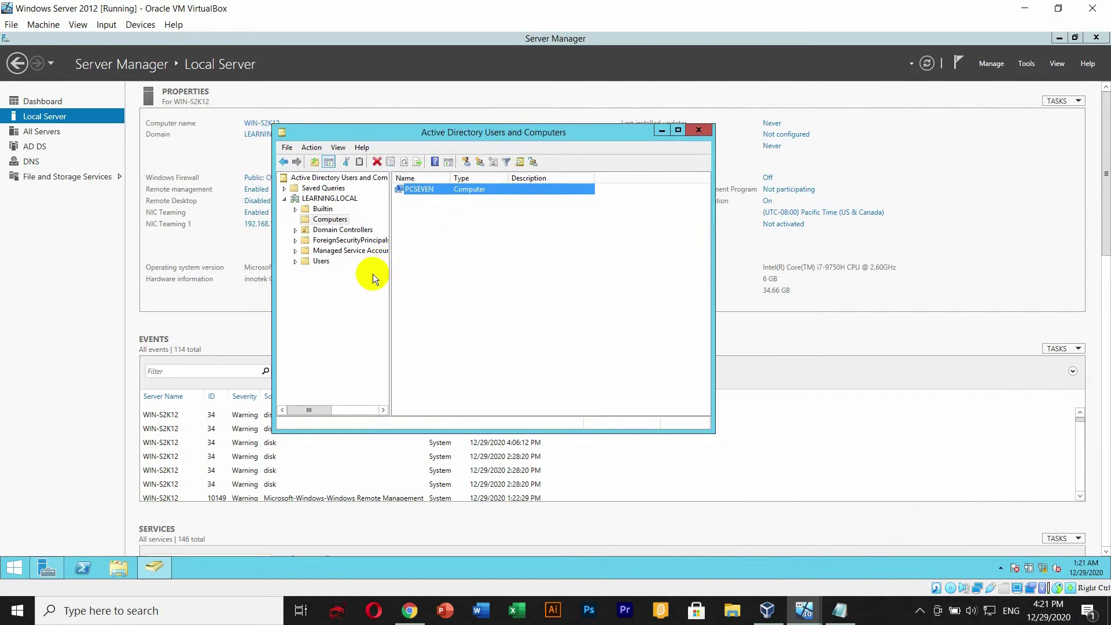
pyautogui.click(409, 200)
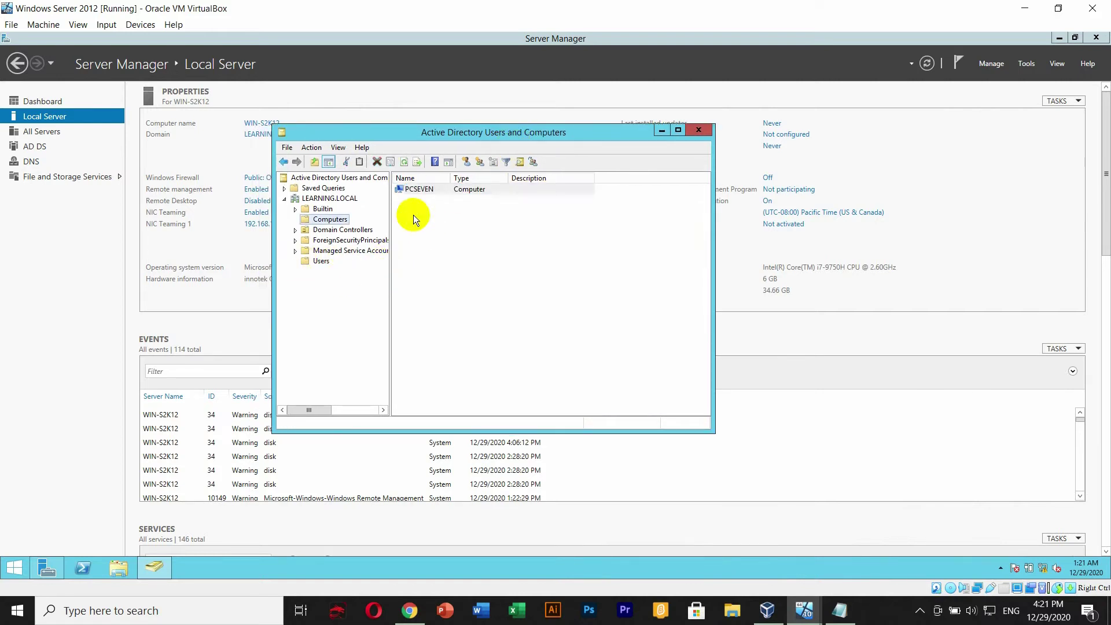
pyautogui.click(321, 261)
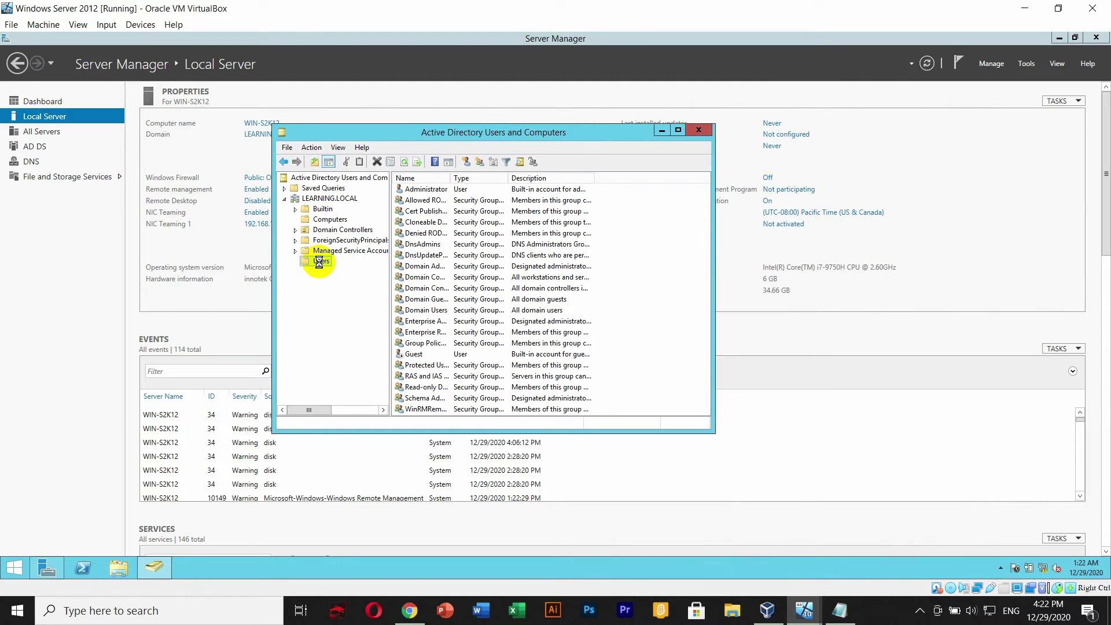
# - Start a new user in Users with first name PCSeVen and a matching logon name
pyautogui.rightClick(319, 263)
pyautogui.moveTo(360, 298)
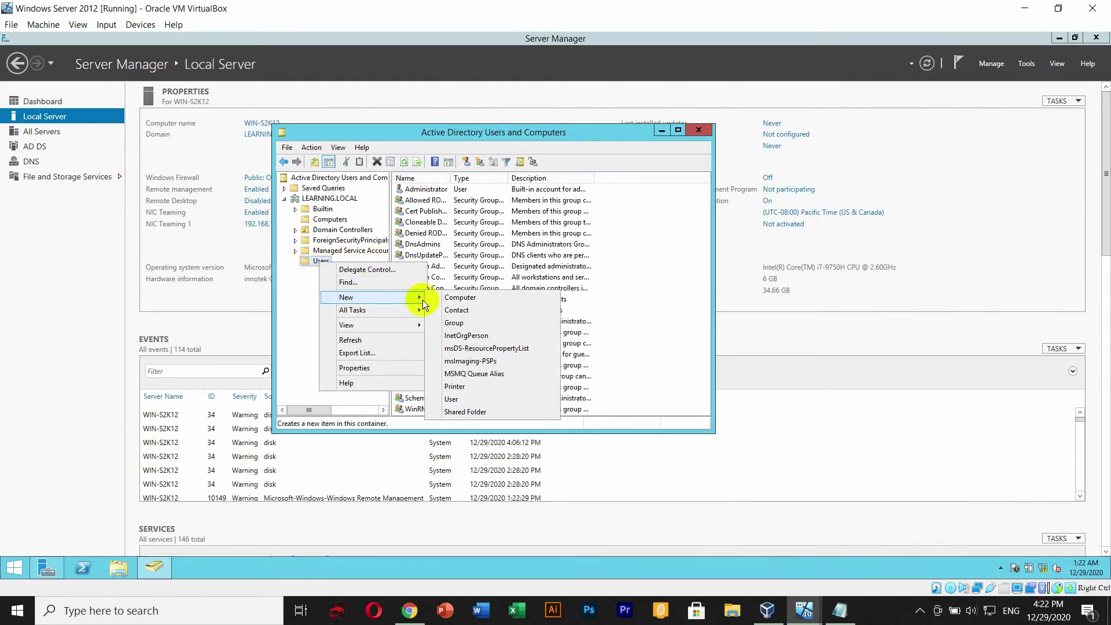
pyautogui.click(456, 401)
pyautogui.moveTo(384, 144); pyautogui.dragTo(491, 149)
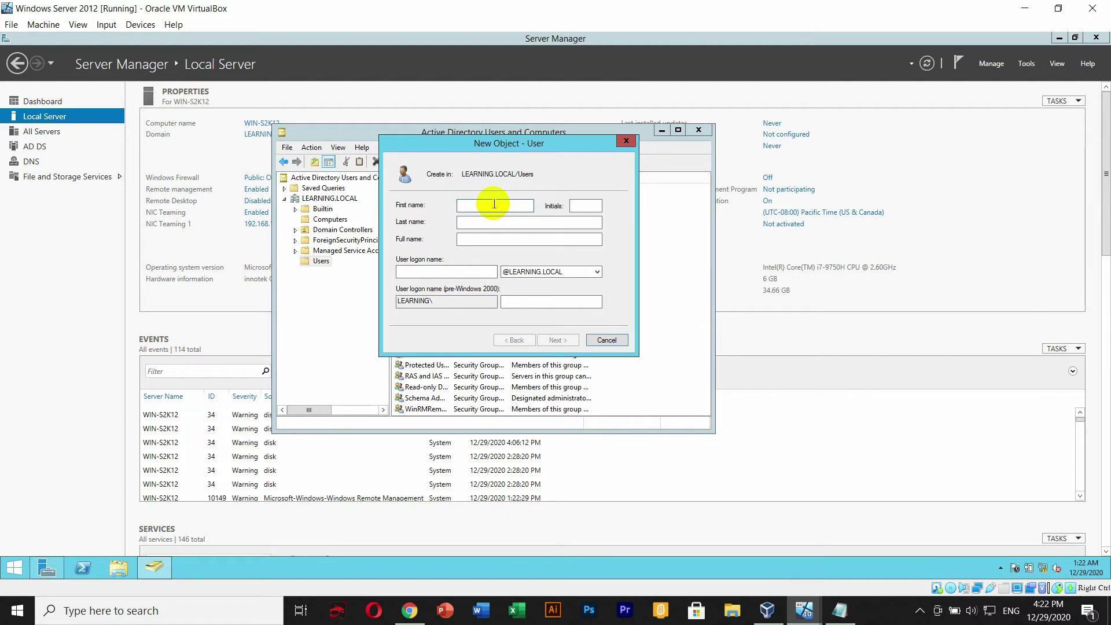
pyautogui.write('UUUuuuuuuuuuu')
pyautogui.hotkey('ctrl', 'a')
pyautogui.press('BackSpace')
pyautogui.write('PCSeVen')
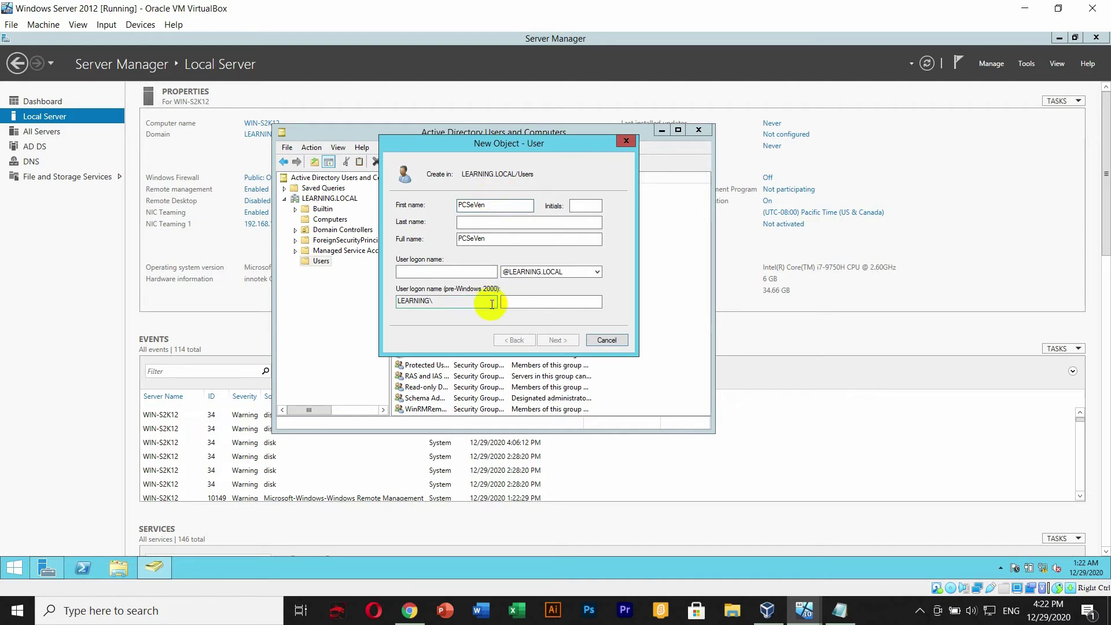
pyautogui.click(454, 270)
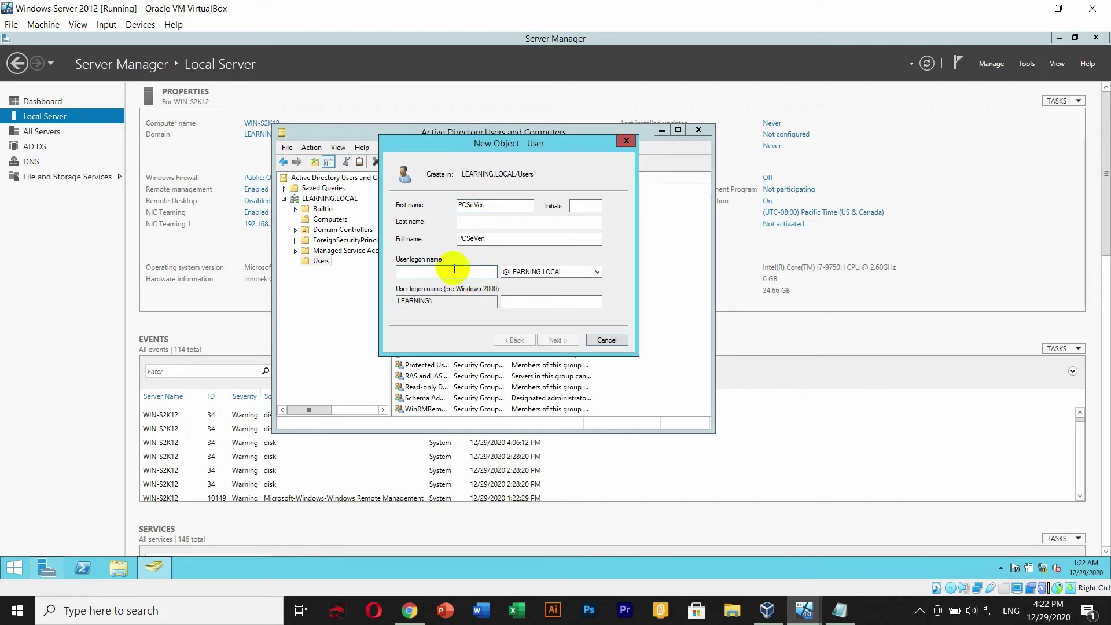
pyautogui.write('PCSeVen')
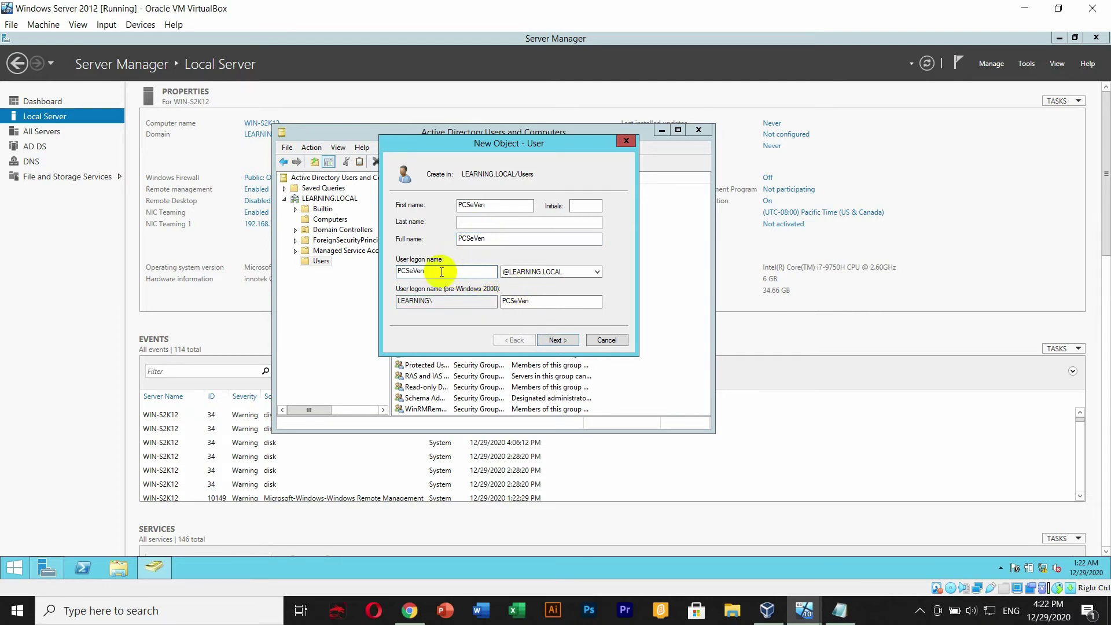
# - Untick forced password change; tick User cannot change password and Password never expires
pyautogui.click(556, 342)
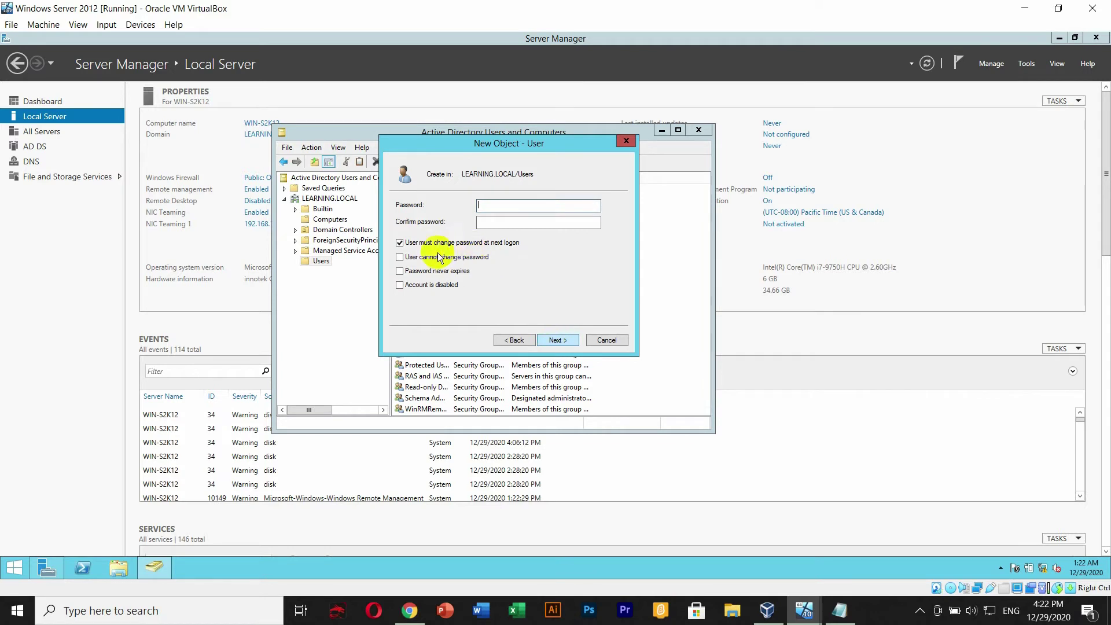
pyautogui.click(399, 242)
pyautogui.click(400, 259)
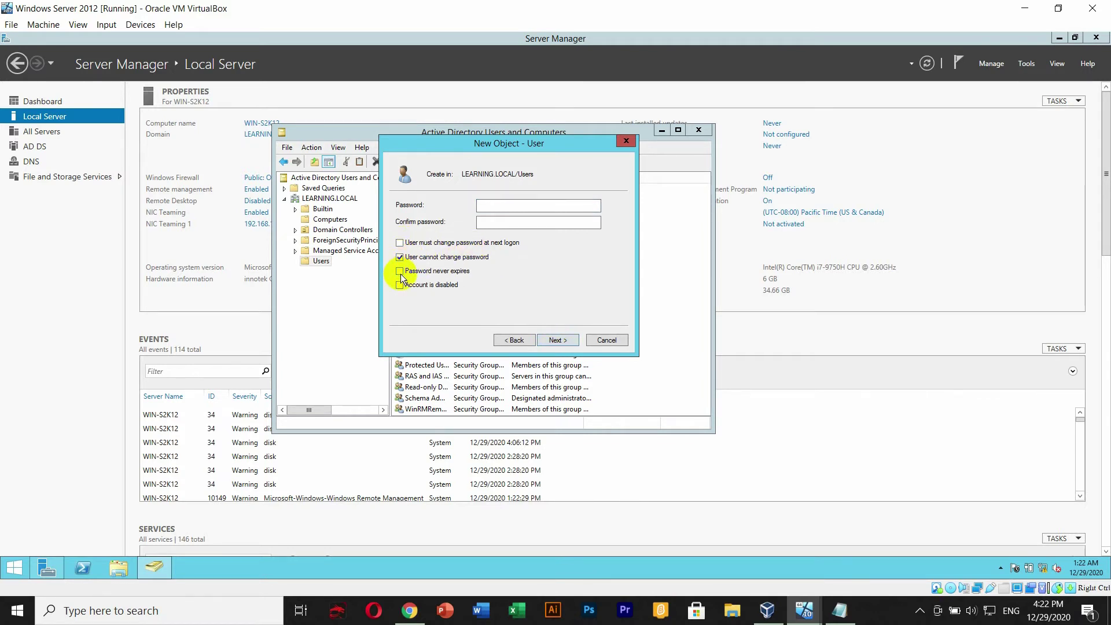
pyautogui.click(399, 271)
# - Enter and confirm the password, finish the wizard, and check the new PCSeVen account
pyautogui.click(493, 211)
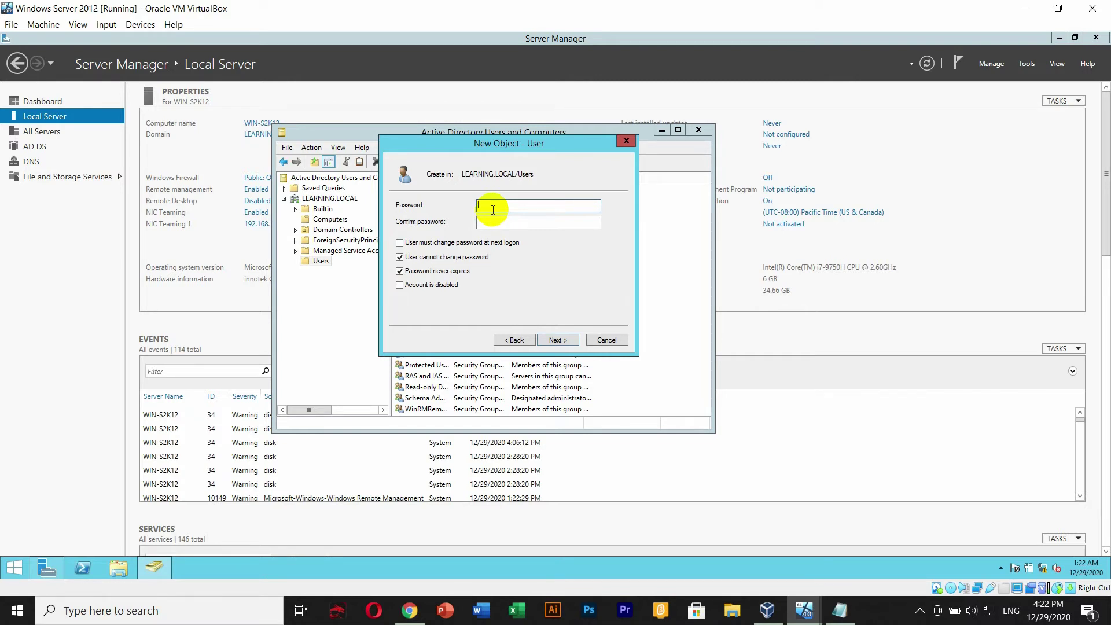
pyautogui.click(885, 615)
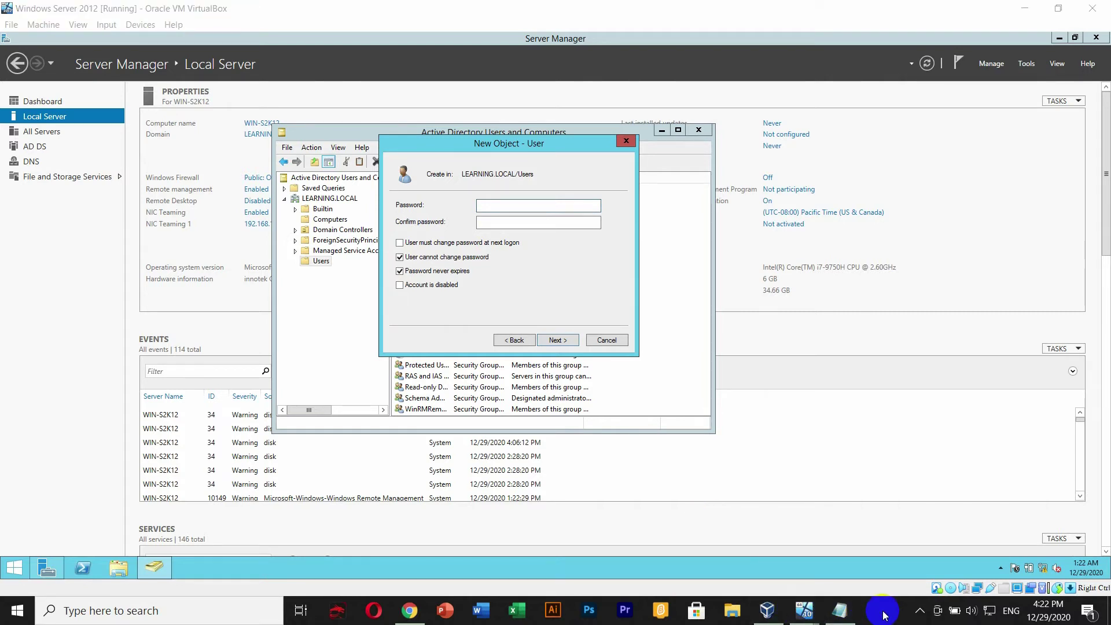
pyautogui.click(496, 207)
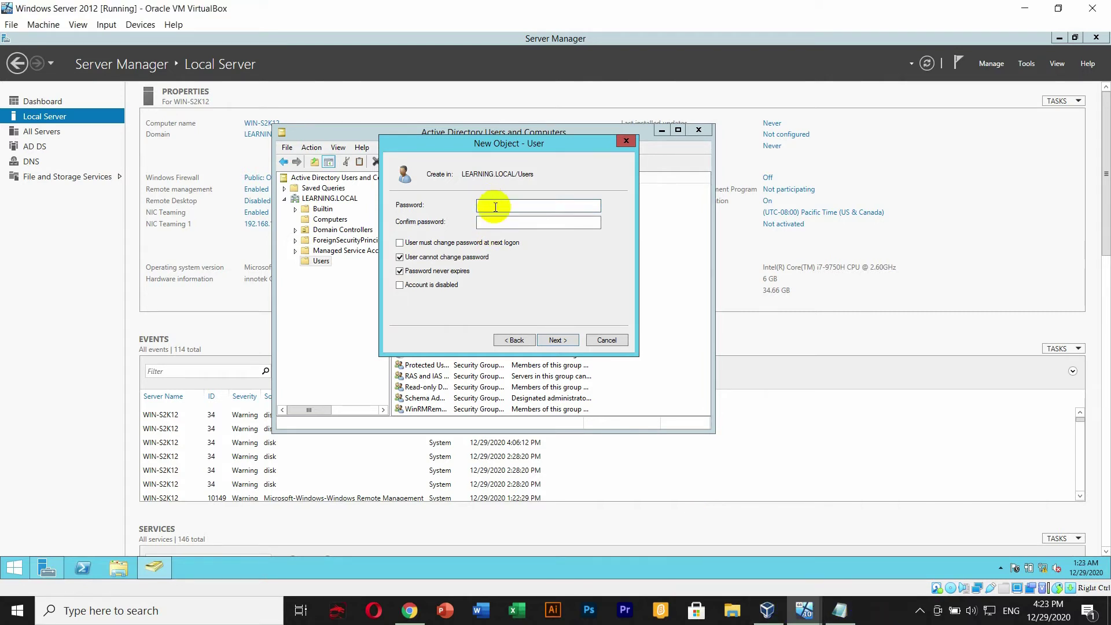
pyautogui.write('••••••••••••••')
pyautogui.click(501, 223)
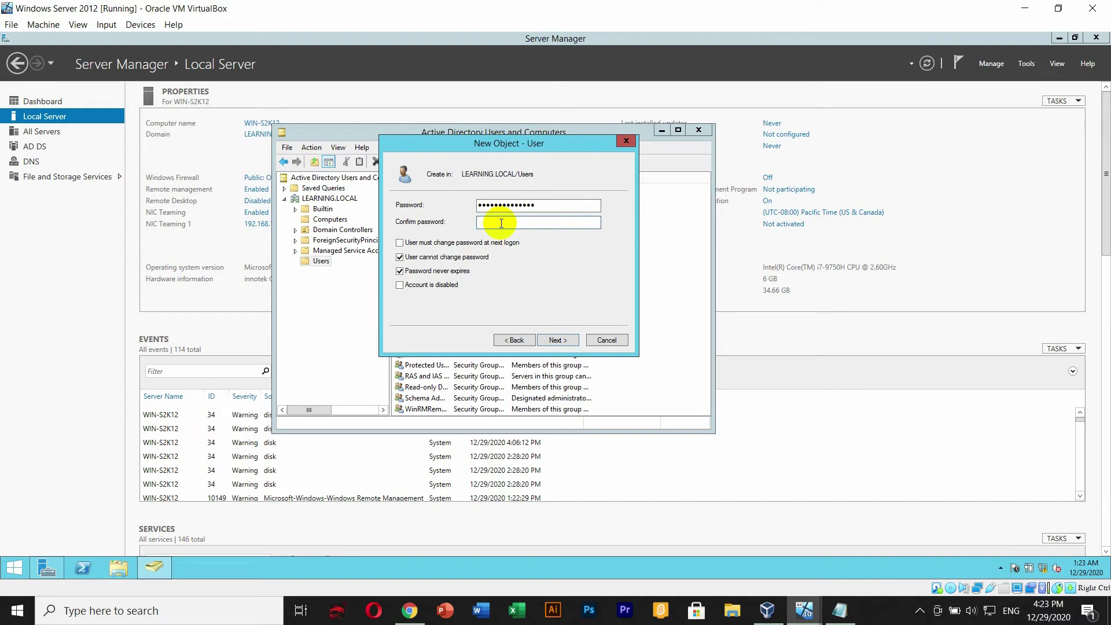
pyautogui.hotkey('ctrl', 'v')
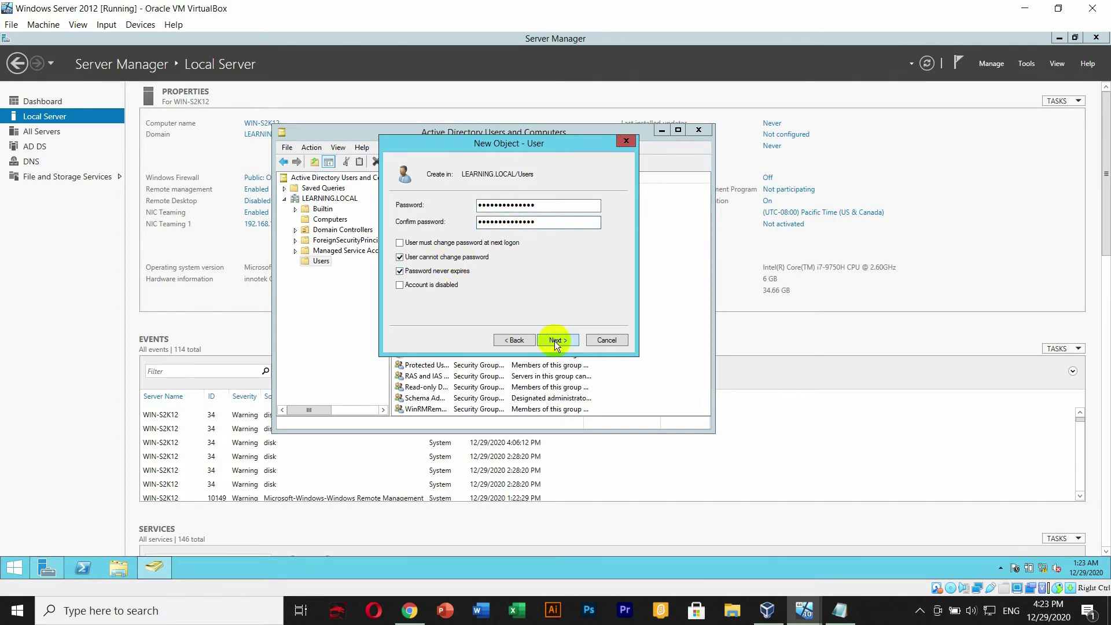
pyautogui.click(555, 341)
pyautogui.click(560, 340)
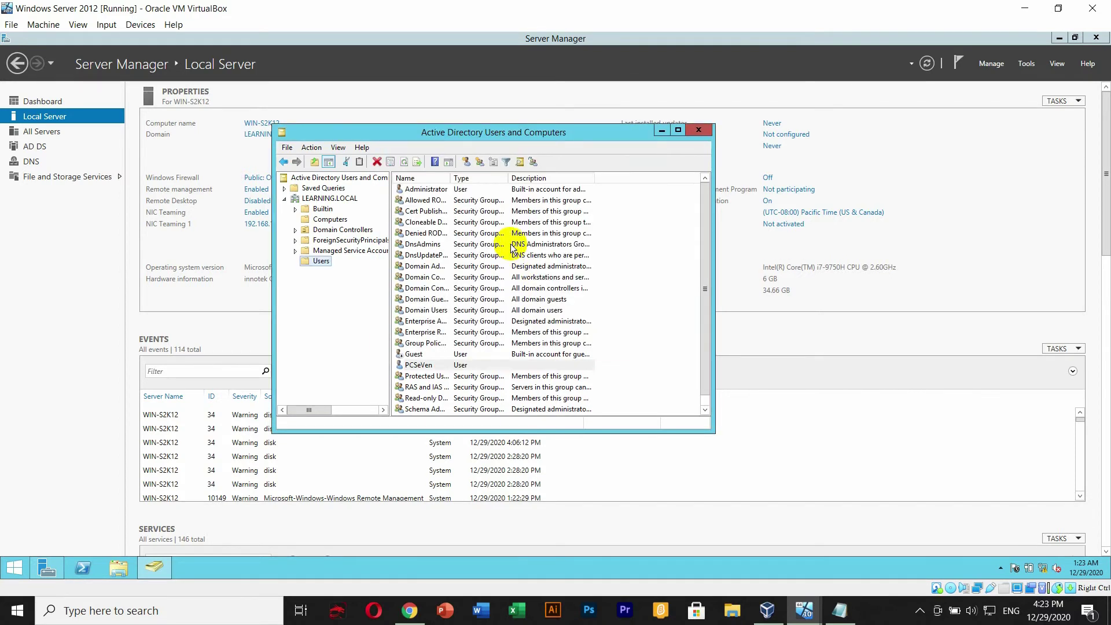
pyautogui.click(418, 365)
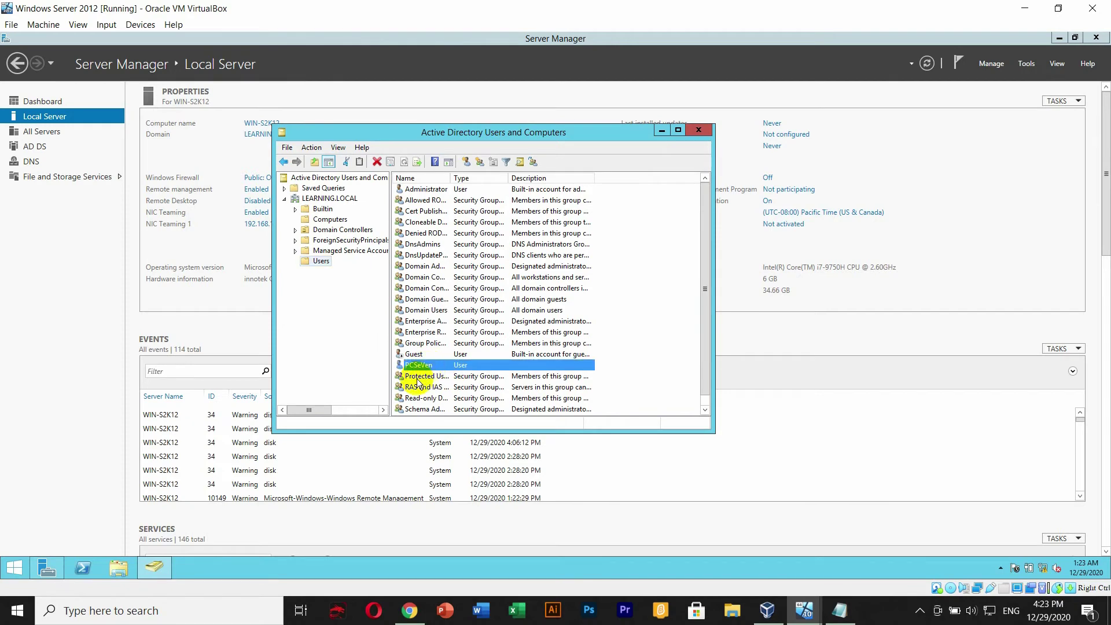
pyautogui.click(322, 261)
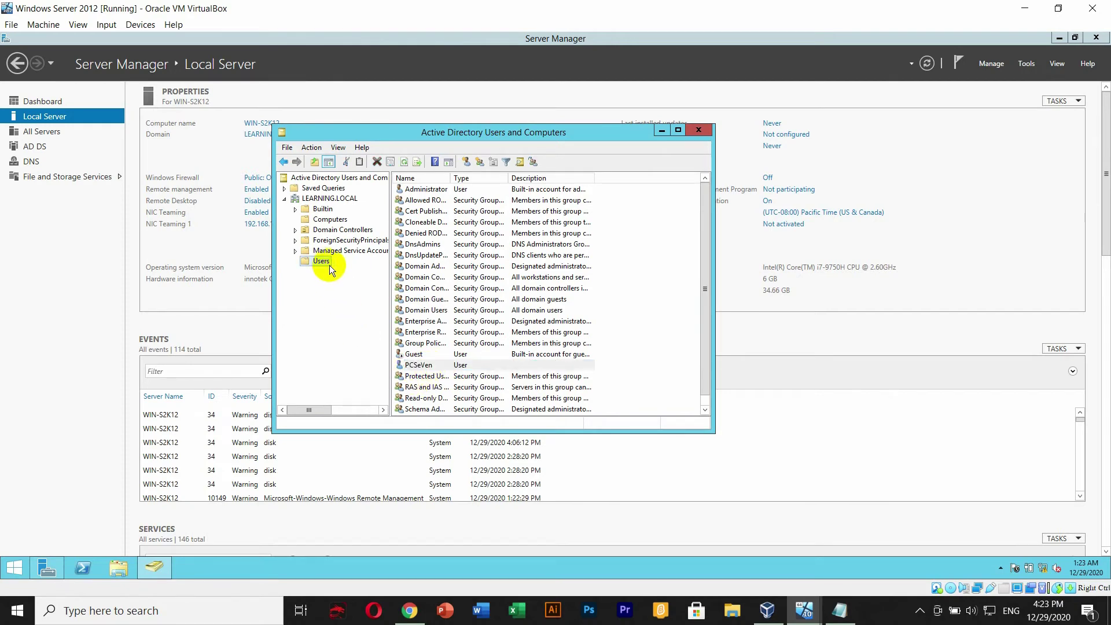
# - Close Active Directory Users and Computers and Server Manager, then switch to the WinS07 VM
pyautogui.click(699, 131)
pyautogui.click(1059, 37)
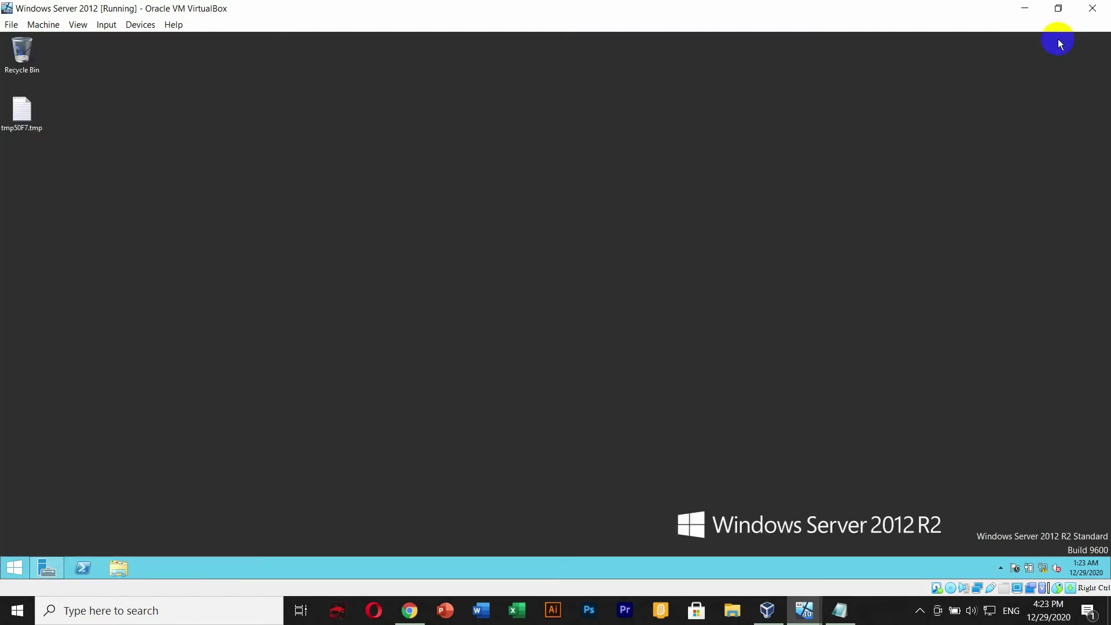
pyautogui.click(881, 616)
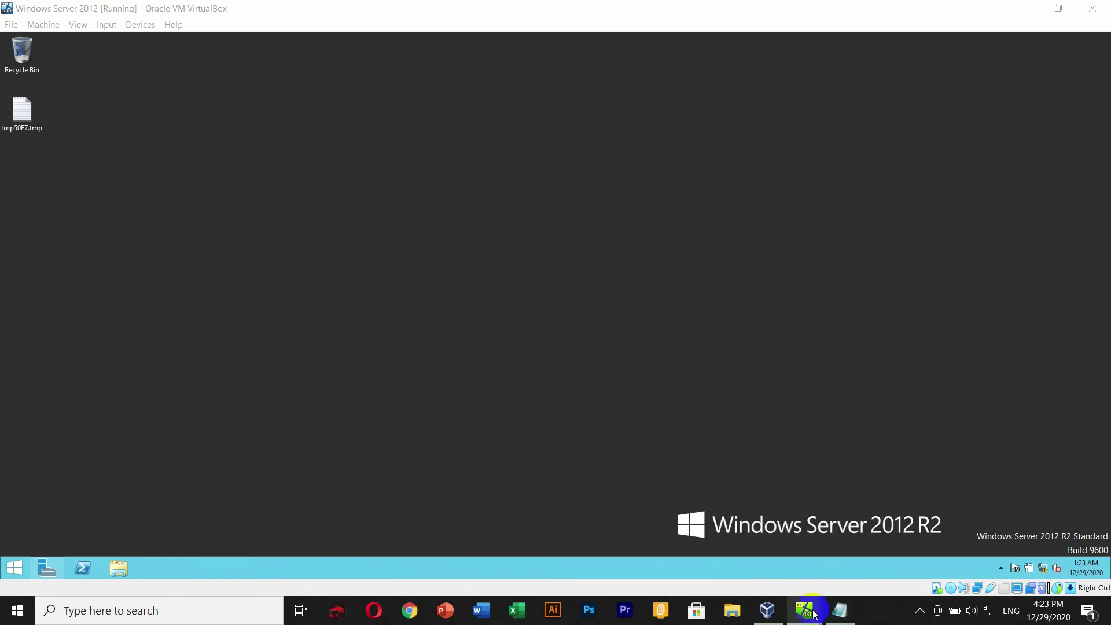
pyautogui.moveTo(813, 613)
pyautogui.click(812, 567)
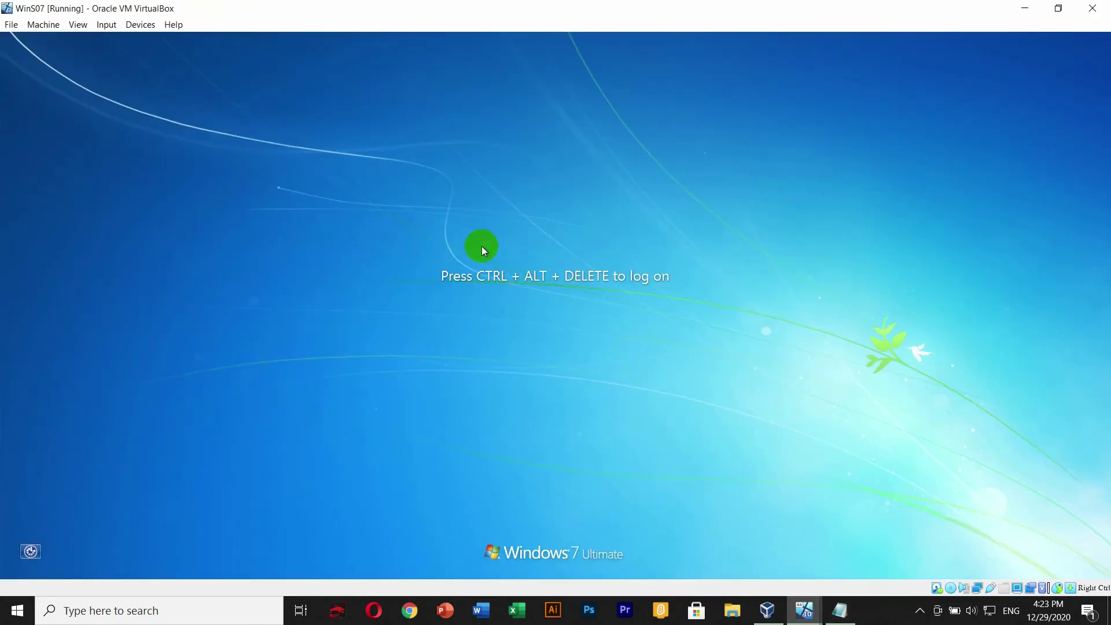
# - Send Ctrl+Alt+Del to the Windows 7 guest and choose to log on as another user
pyautogui.click(106, 24)
pyautogui.moveTo(125, 43)
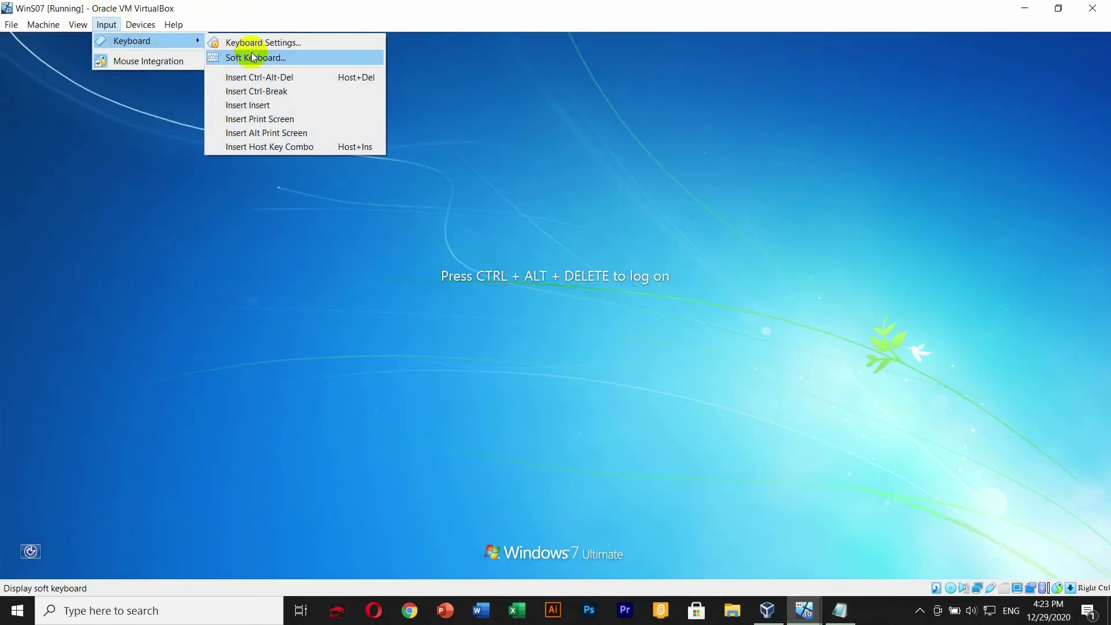
pyautogui.click(261, 77)
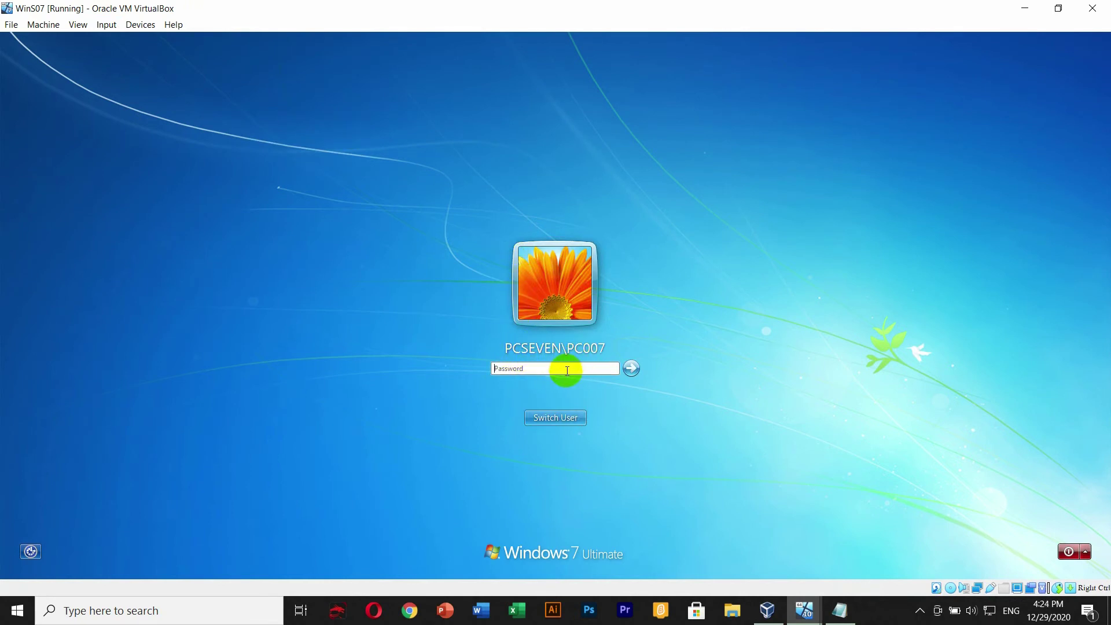
pyautogui.click(568, 420)
pyautogui.click(604, 346)
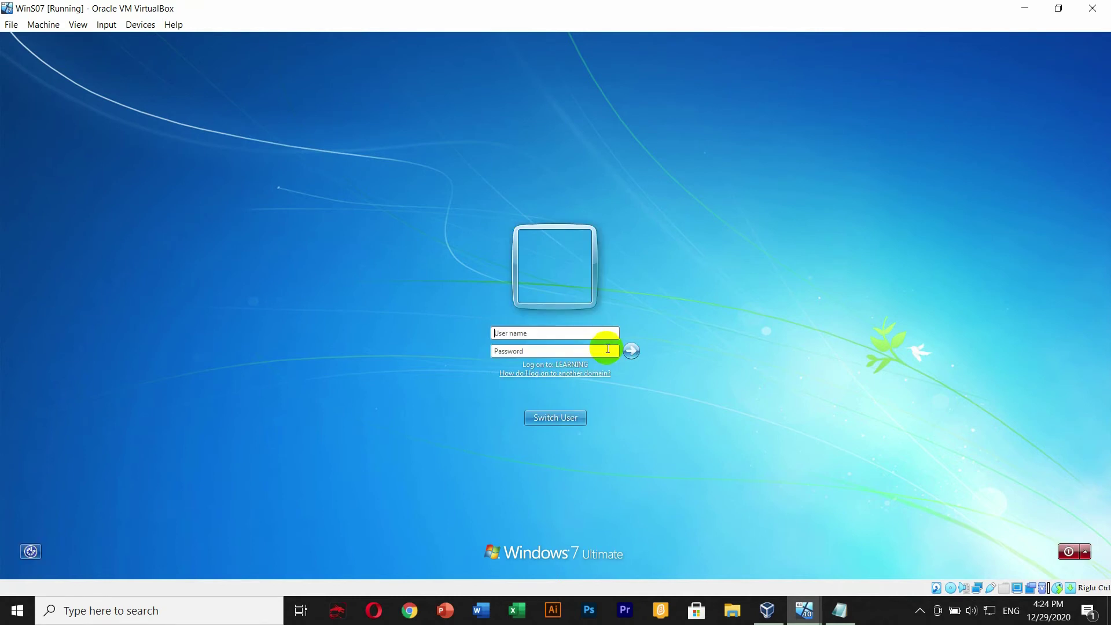
# - Enter the LEARNING domain account's password and log on
pyautogui.click(540, 335)
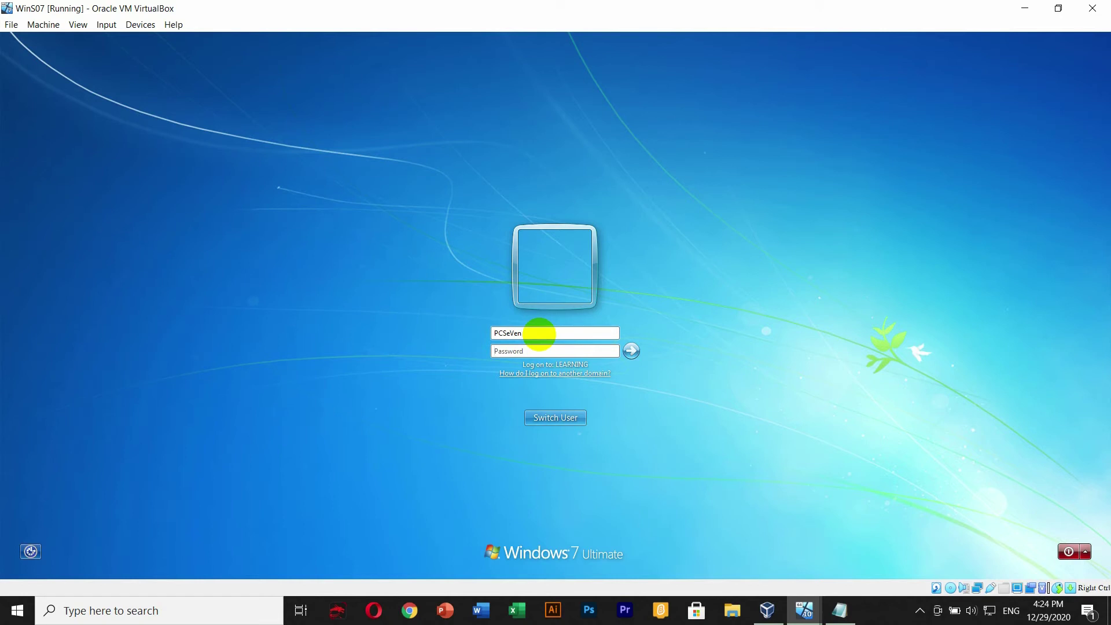
pyautogui.click(553, 348)
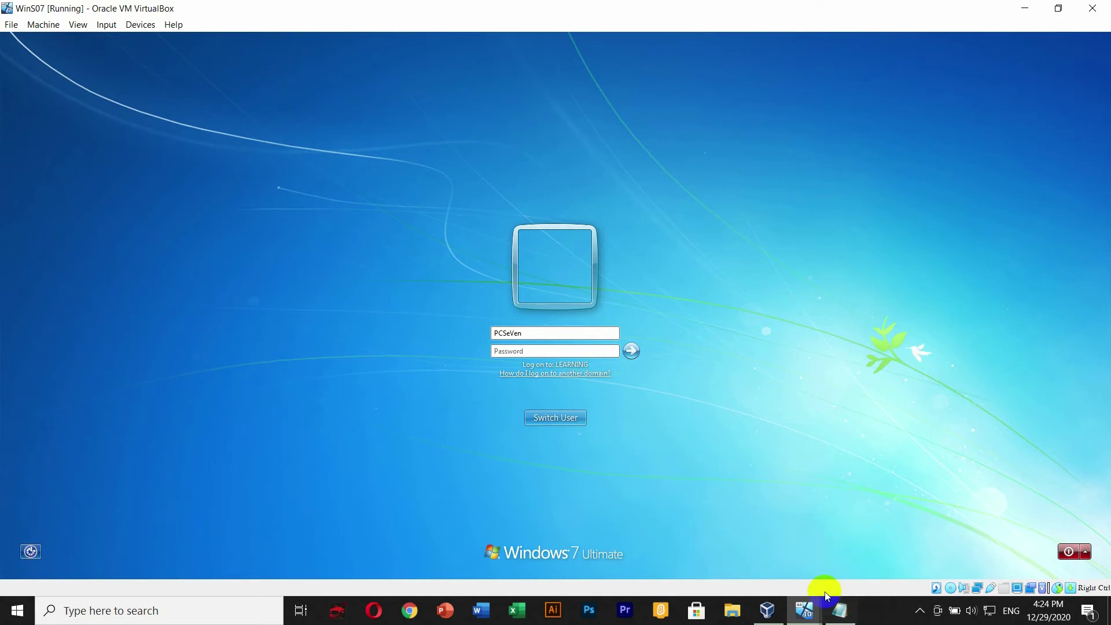
pyautogui.click(877, 616)
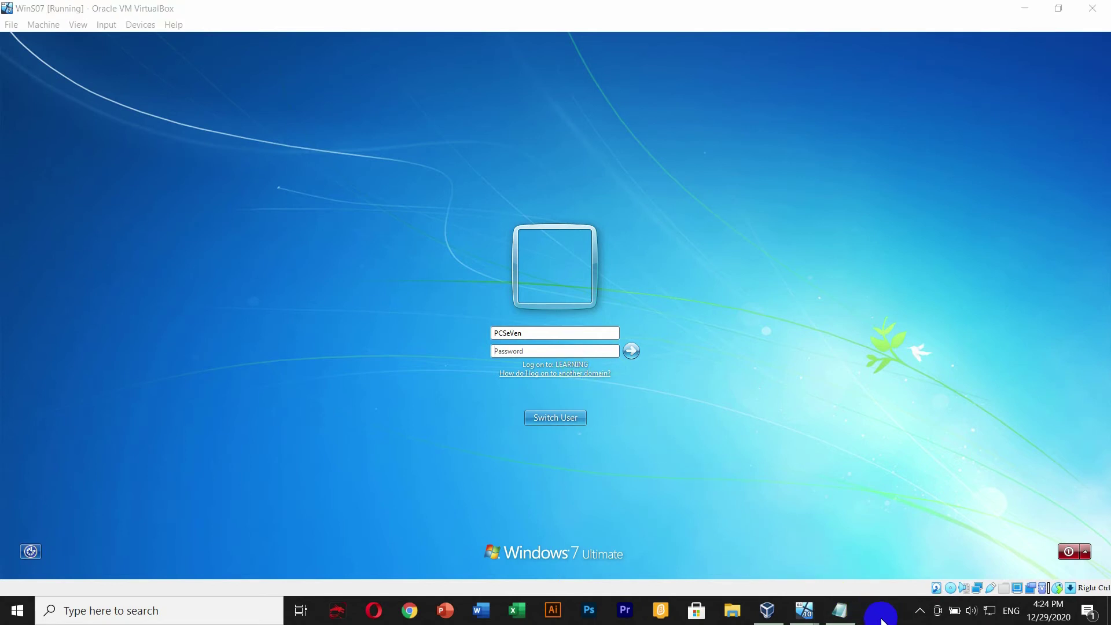
pyautogui.click(533, 350)
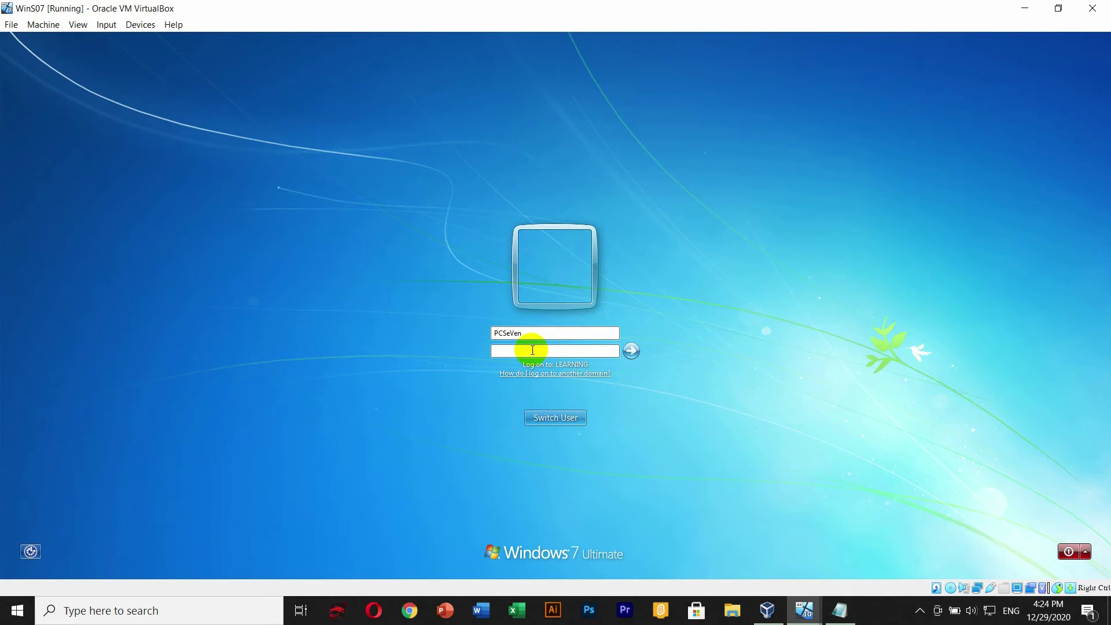
pyautogui.write('•••••')
pyautogui.press('BackSpace')
pyautogui.press('BackSpace')
pyautogui.press('BackSpace')
pyautogui.press('BackSpace')
pyautogui.press('BackSpace')
pyautogui.write('••••••••••')
pyautogui.press('Return')
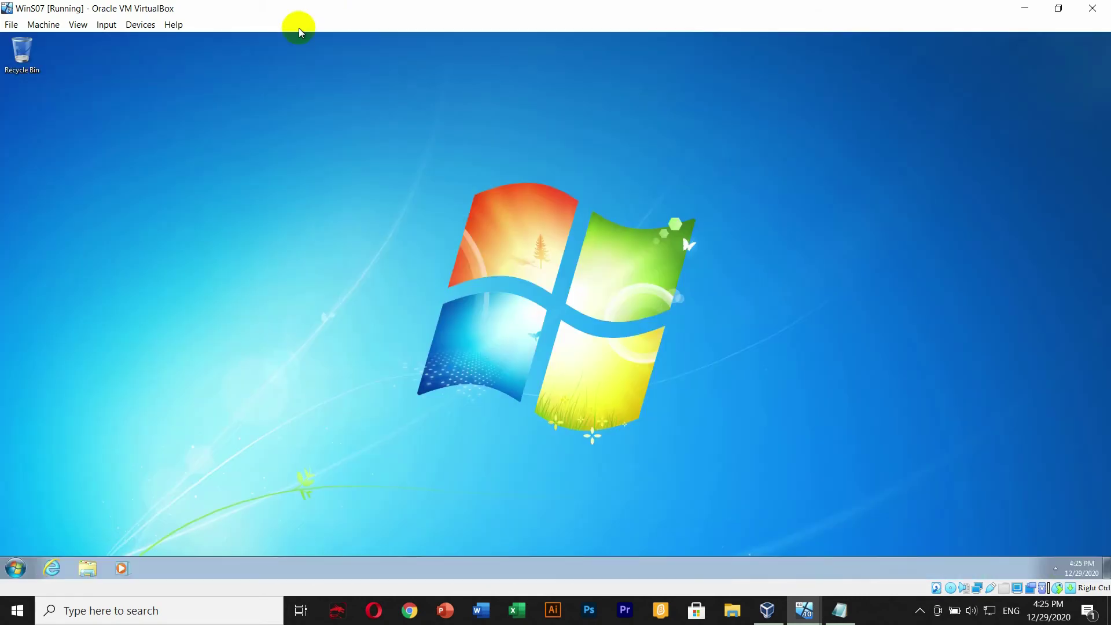
pyautogui.rightClick(162, 172)
pyautogui.click(194, 204)
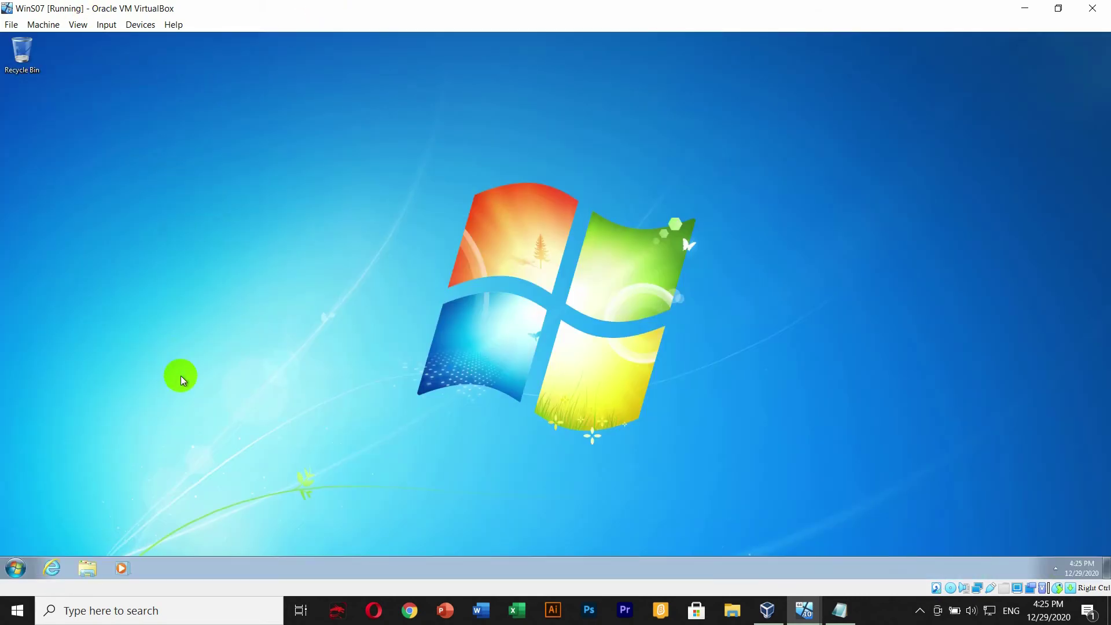
pyautogui.rightClick(185, 237)
pyautogui.click(217, 272)
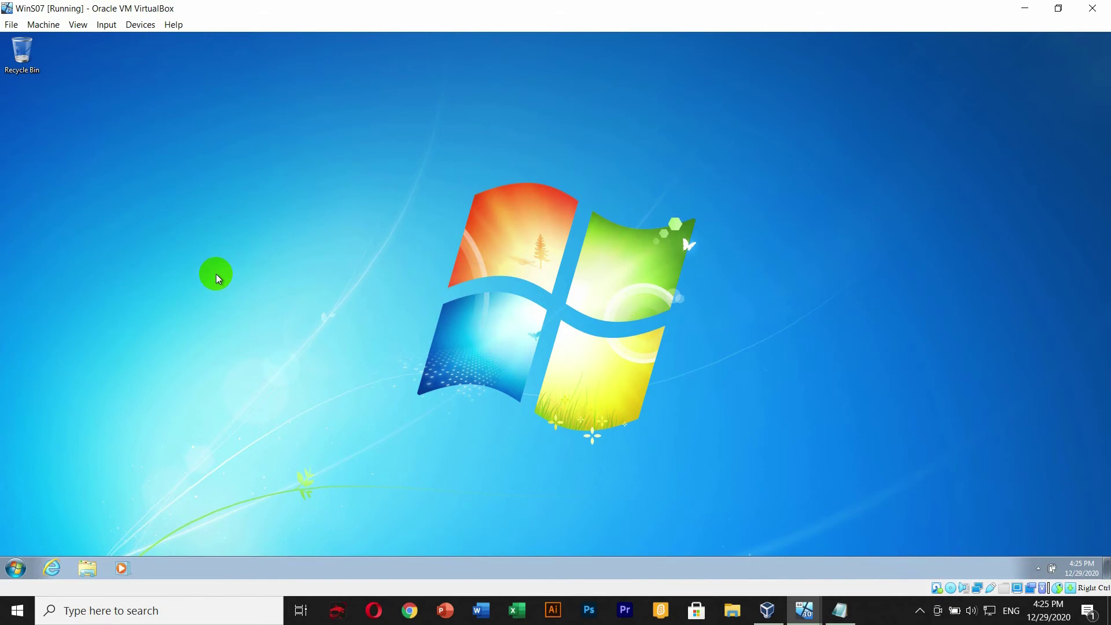
pyautogui.click(14, 568)
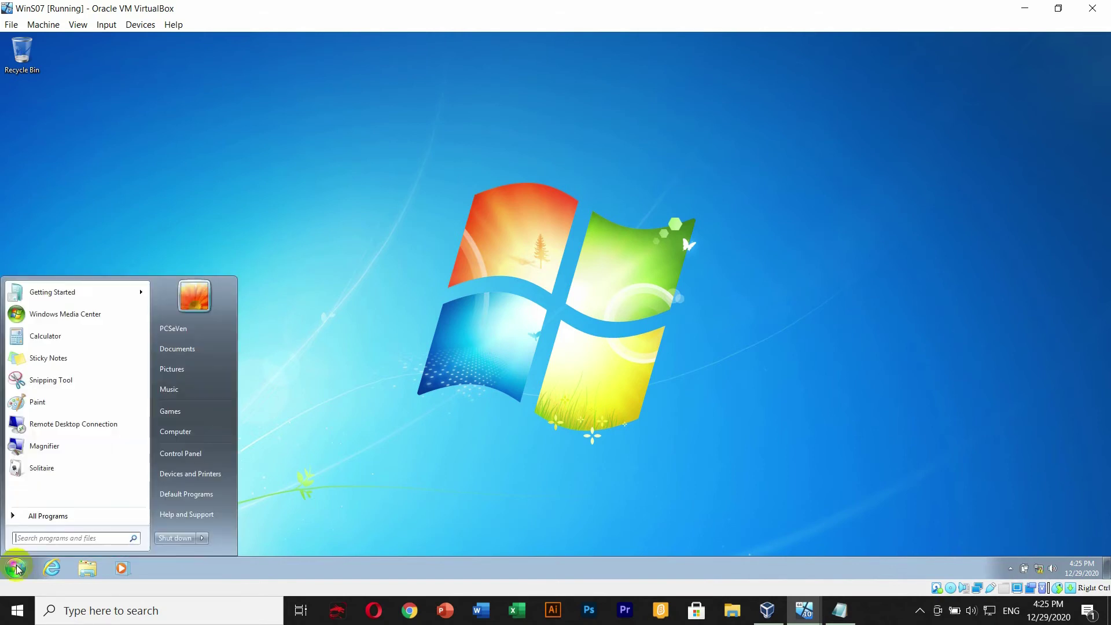
pyautogui.click(408, 360)
pyautogui.press('super+r')
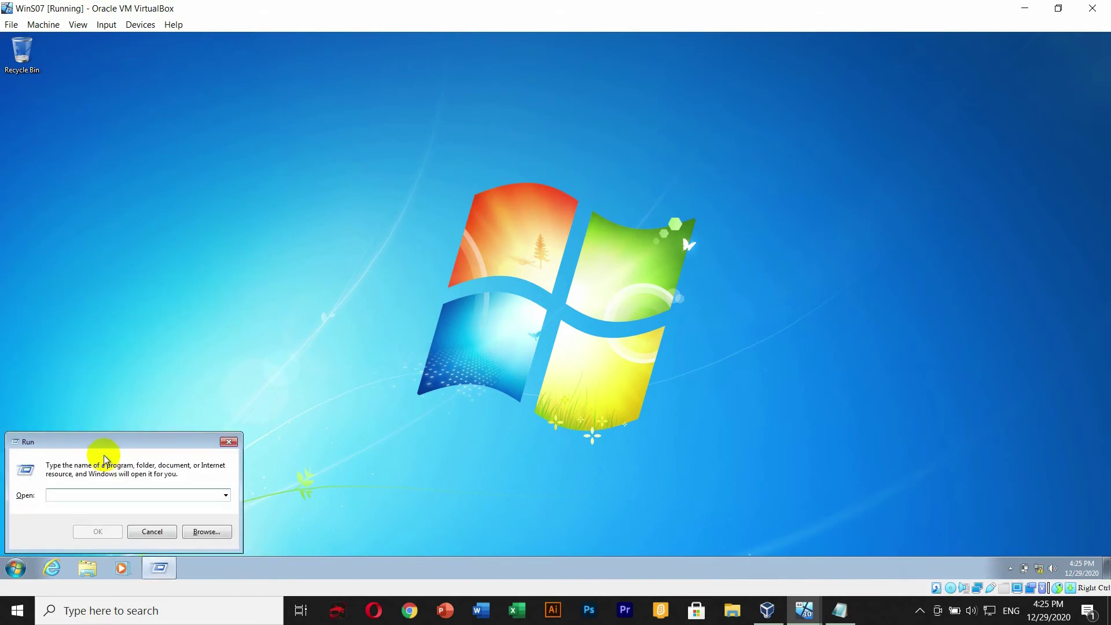
pyautogui.moveTo(114, 436); pyautogui.dragTo(322, 217)
pyautogui.write('run')
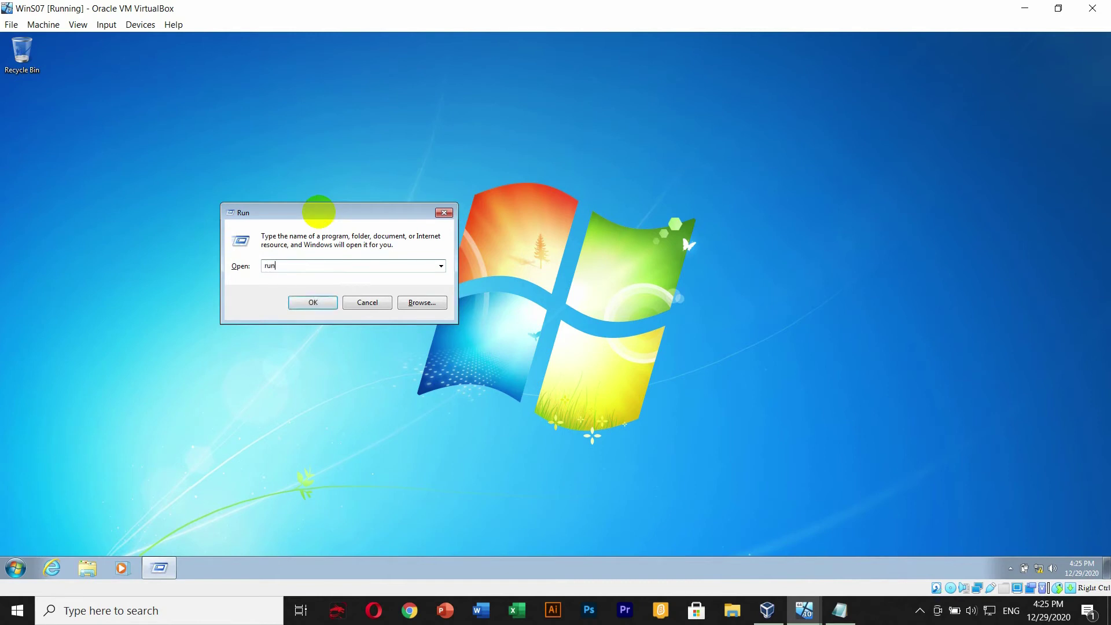
pyautogui.press('Return')
pyautogui.press('Return')
pyautogui.write('cmd')
pyautogui.press('Return')
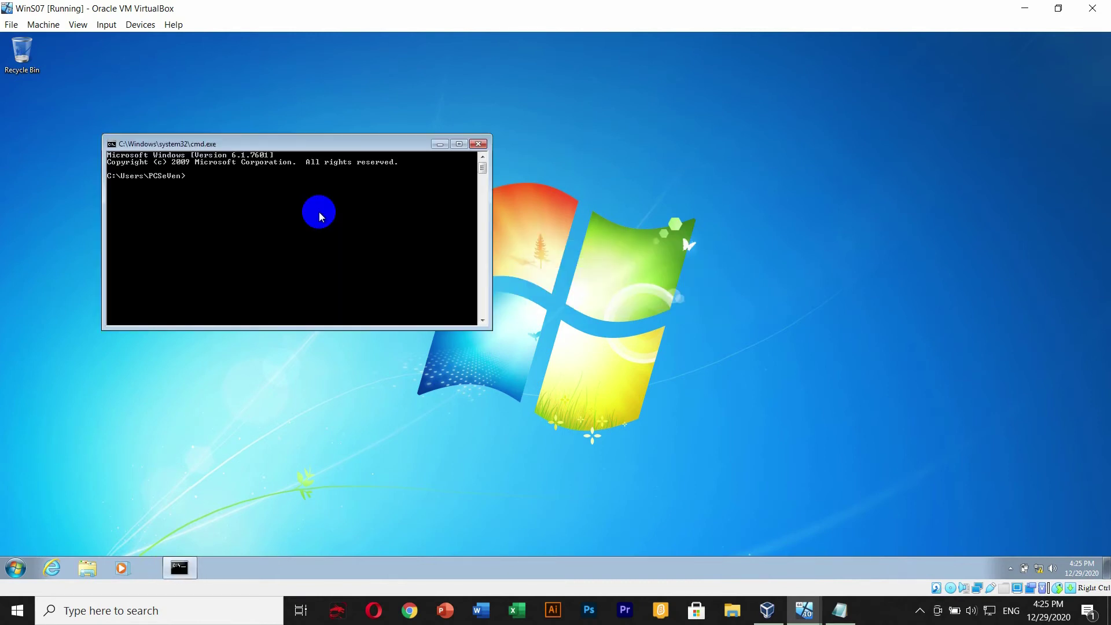
pyautogui.write('wh')
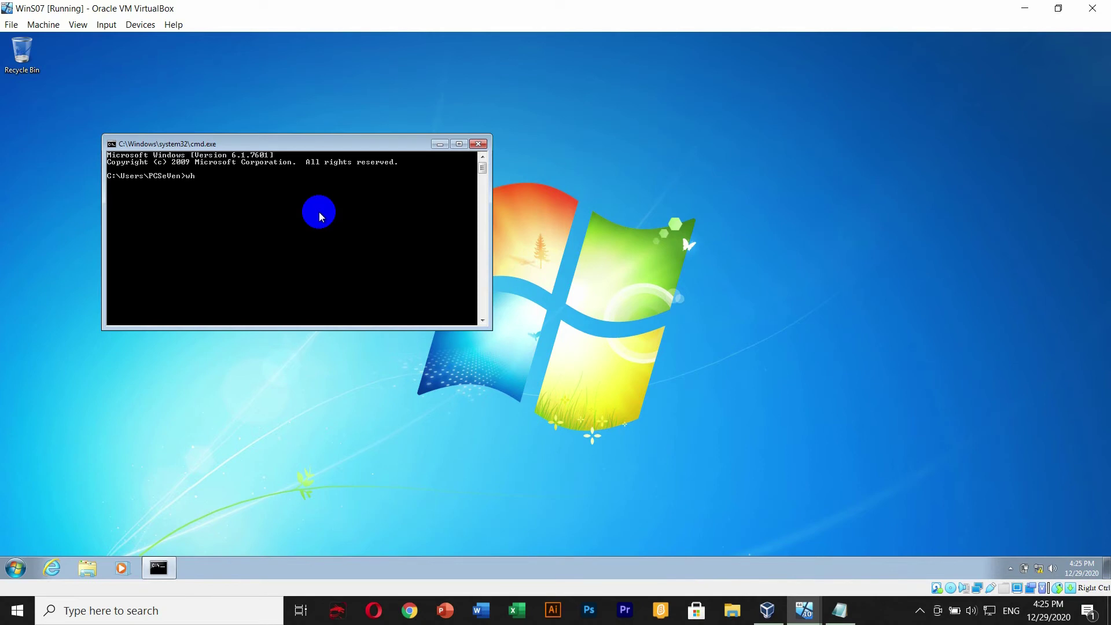
pyautogui.write('oami')
pyautogui.press('Return')
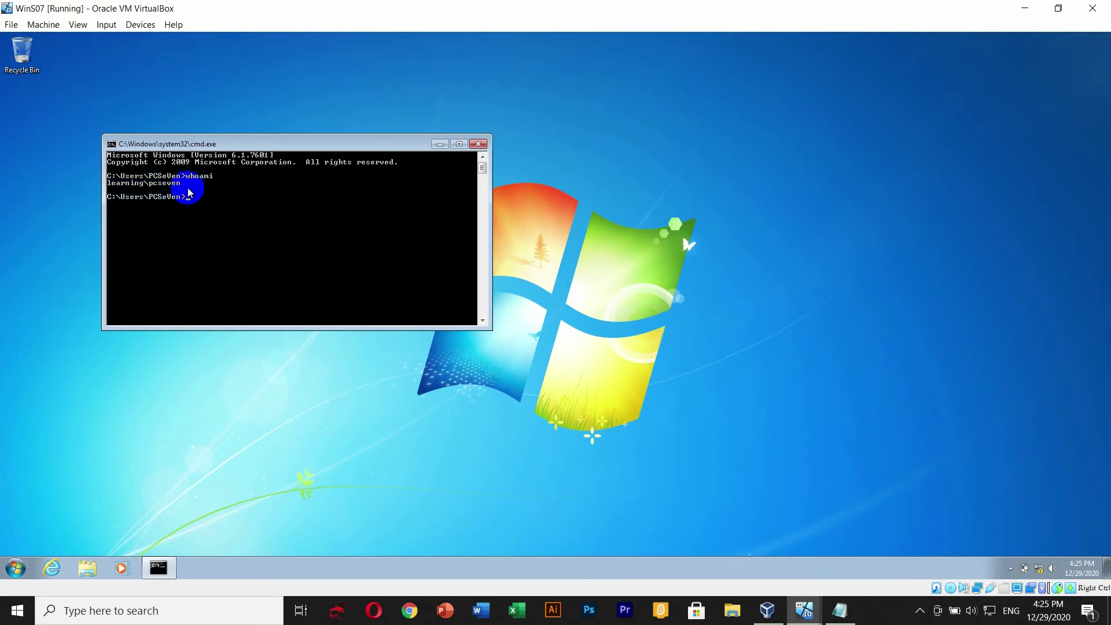
pyautogui.moveTo(175, 139); pyautogui.dragTo(240, 108)
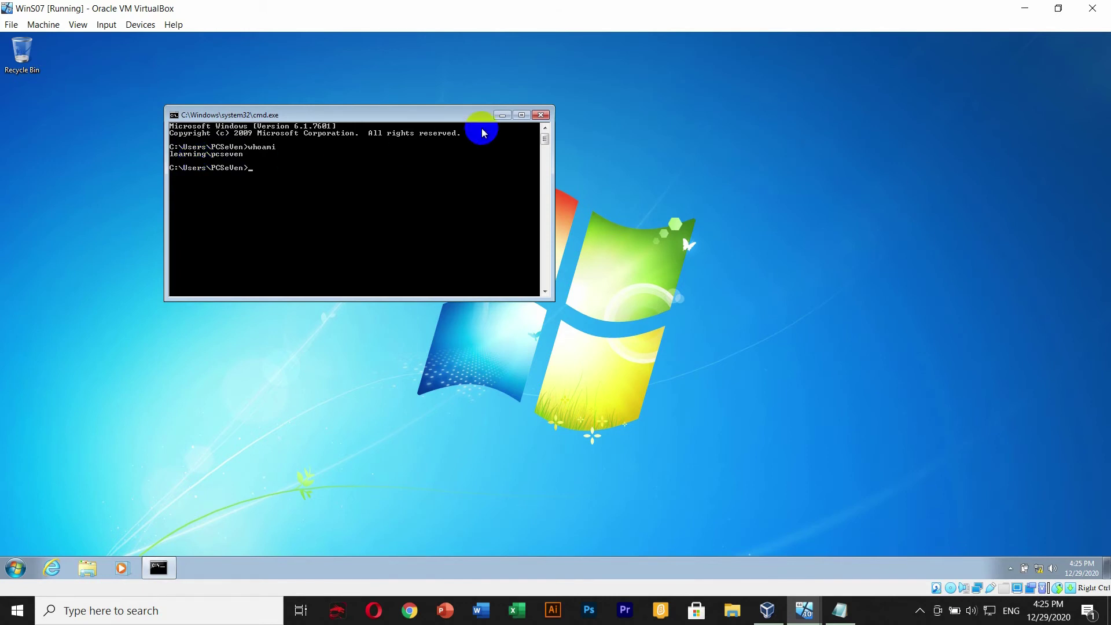
pyautogui.click(542, 116)
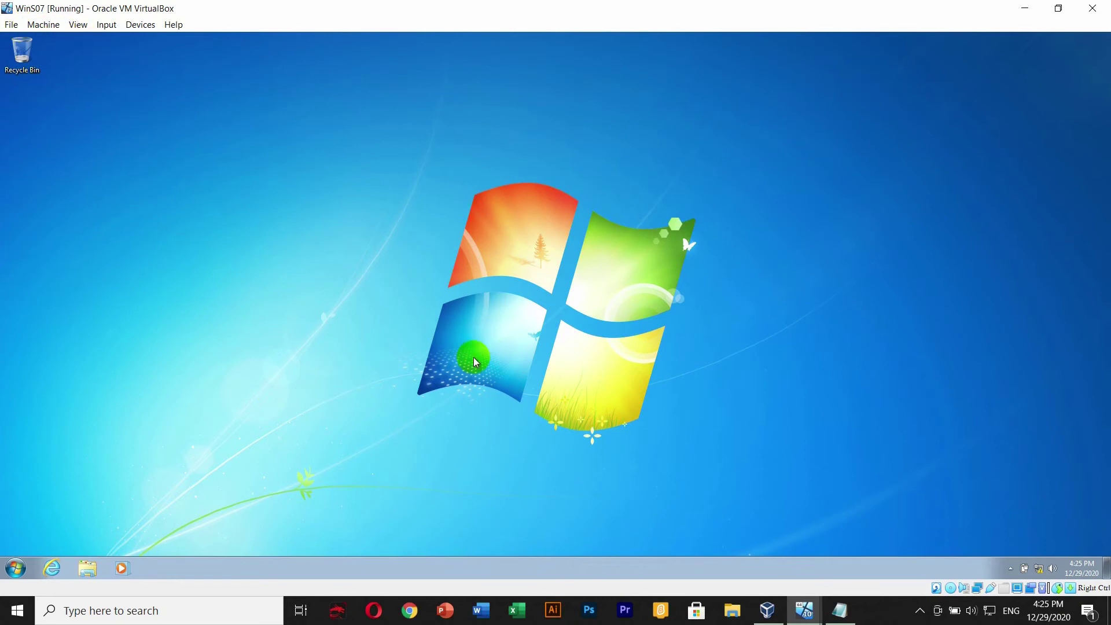
# - Shut down the Windows 7 guest and bring the WinS010 VM's desktop to the front
pyautogui.click(14, 567)
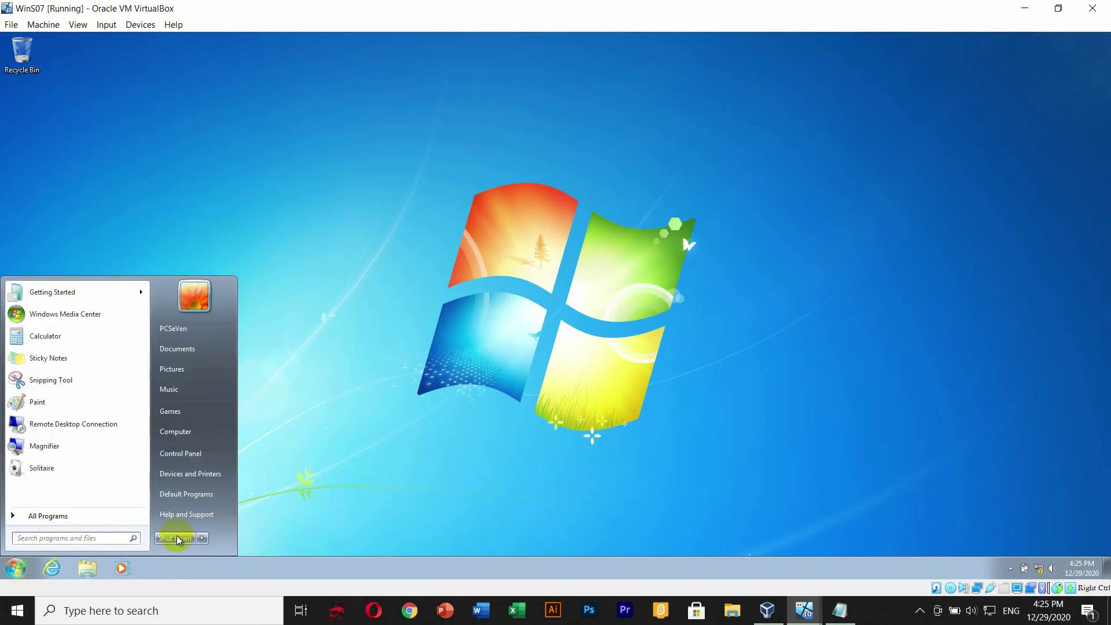
pyautogui.click(182, 541)
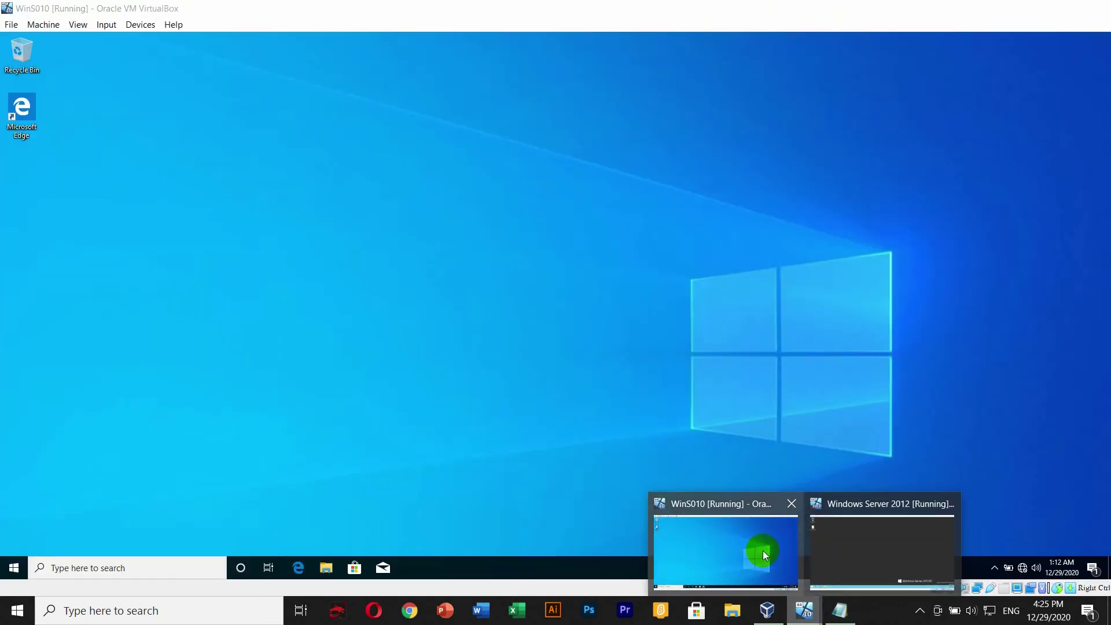
pyautogui.click(764, 550)
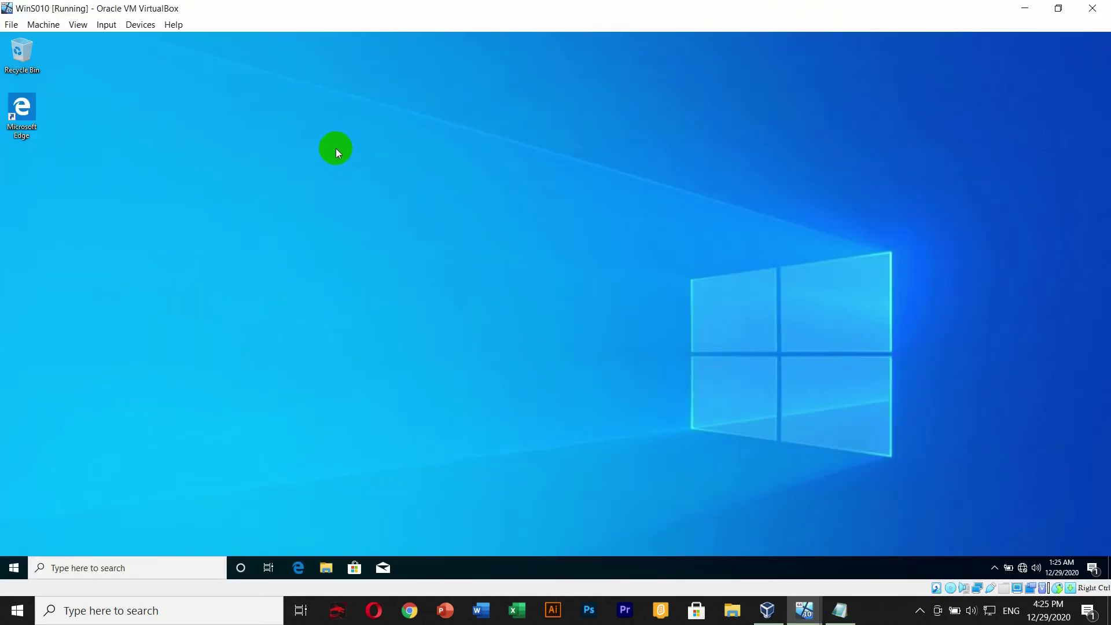
pyautogui.rightClick(336, 149)
pyautogui.click(369, 182)
# - Open Network & Internet settings from the tray network icon
pyautogui.rightClick(1022, 568)
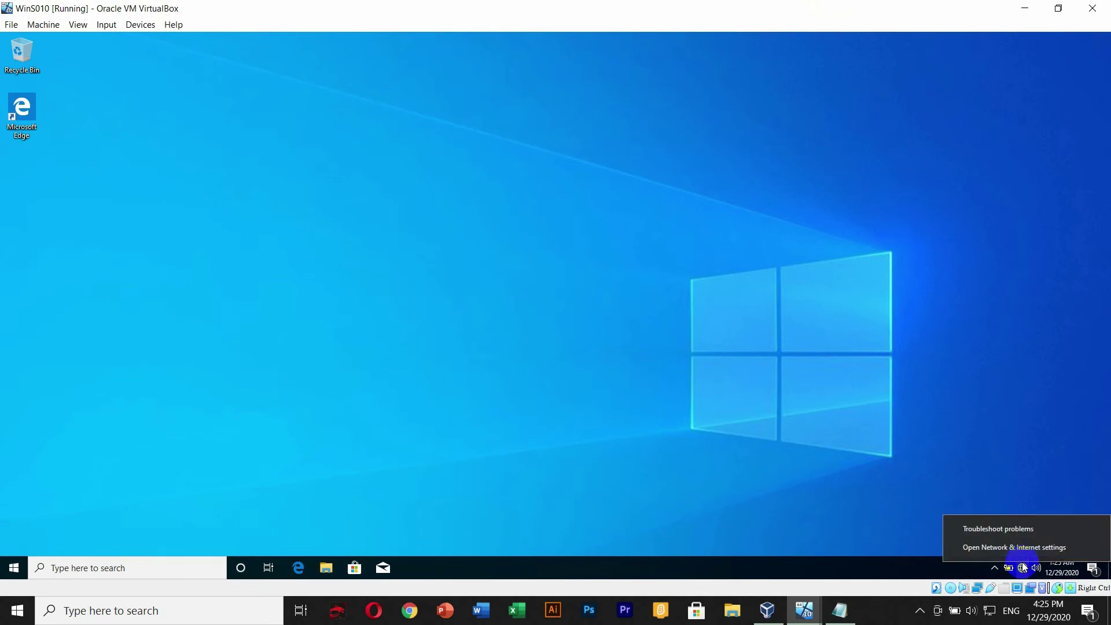
pyautogui.click(1019, 547)
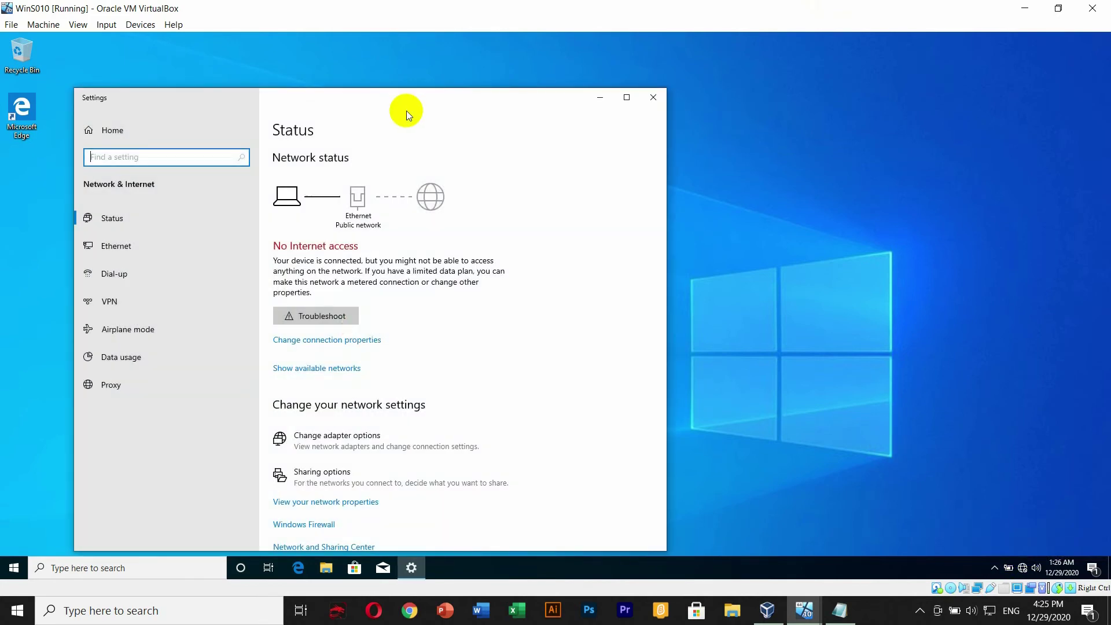
pyautogui.moveTo(407, 110); pyautogui.dragTo(543, 81)
pyautogui.click(789, 68)
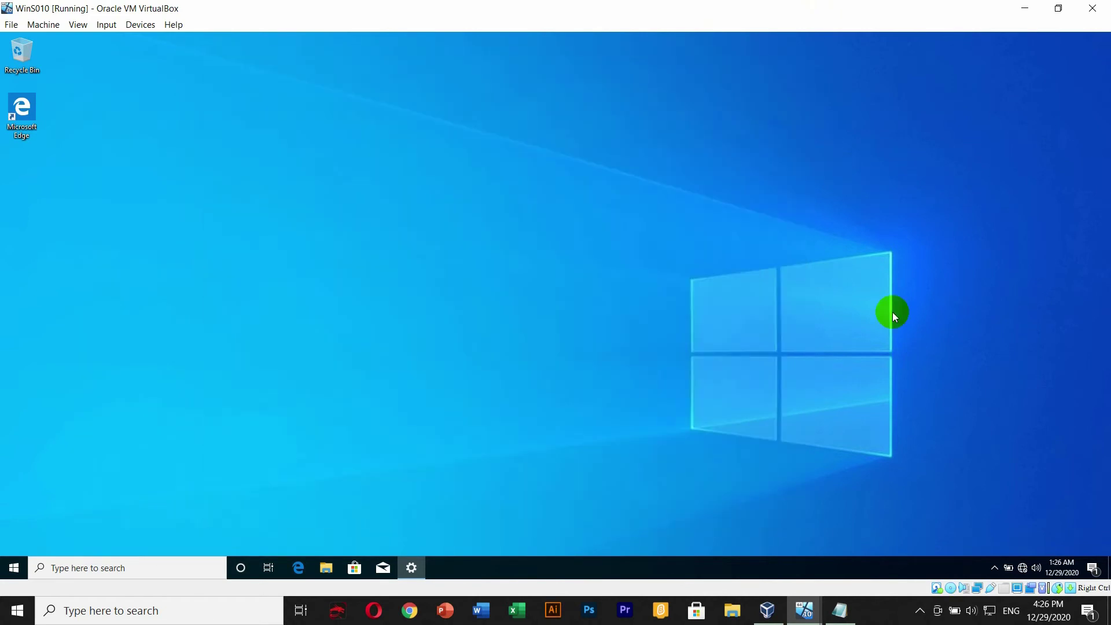
pyautogui.rightClick(1023, 569)
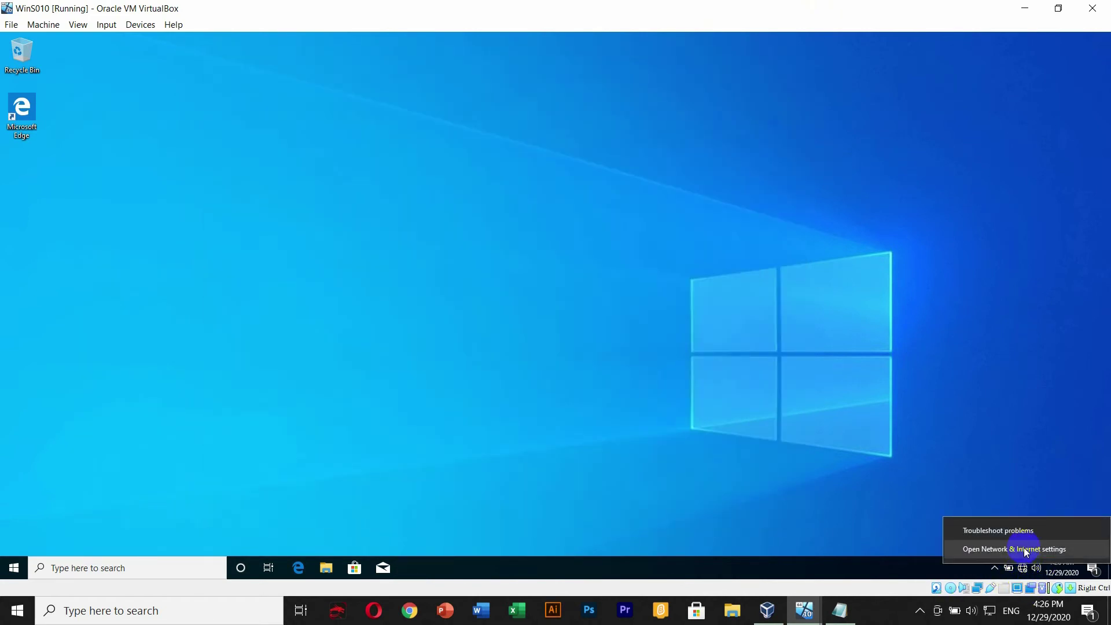
pyautogui.click(1023, 547)
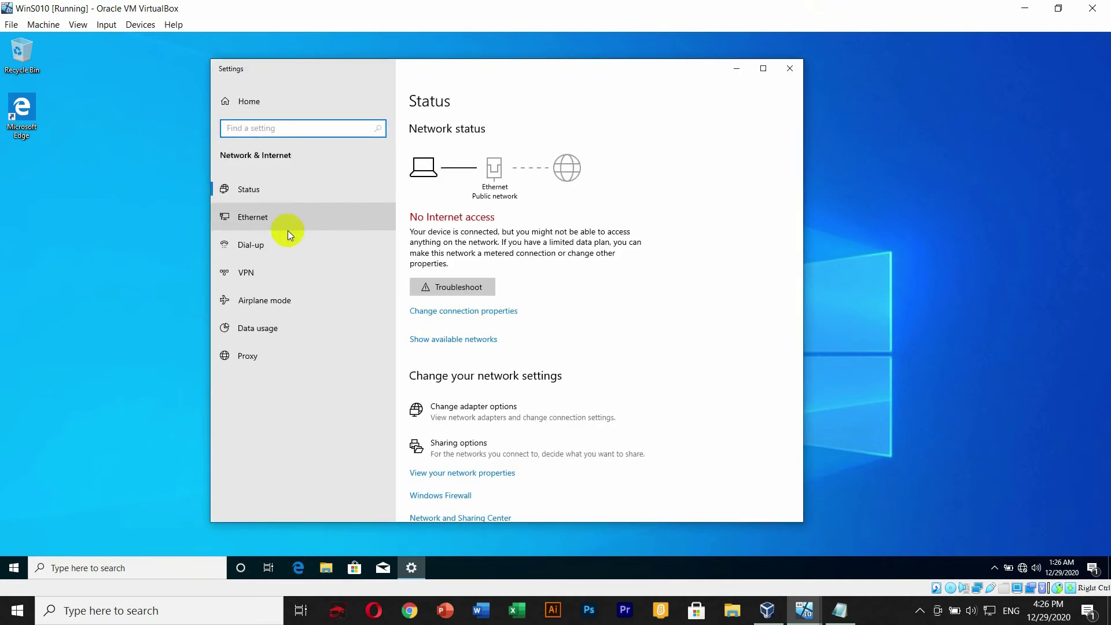
# - From Ethernet adapter options, open the Ethernet adapter's Internet Protocol Version 4 (TCP/IPv4) Properties
pyautogui.click(272, 221)
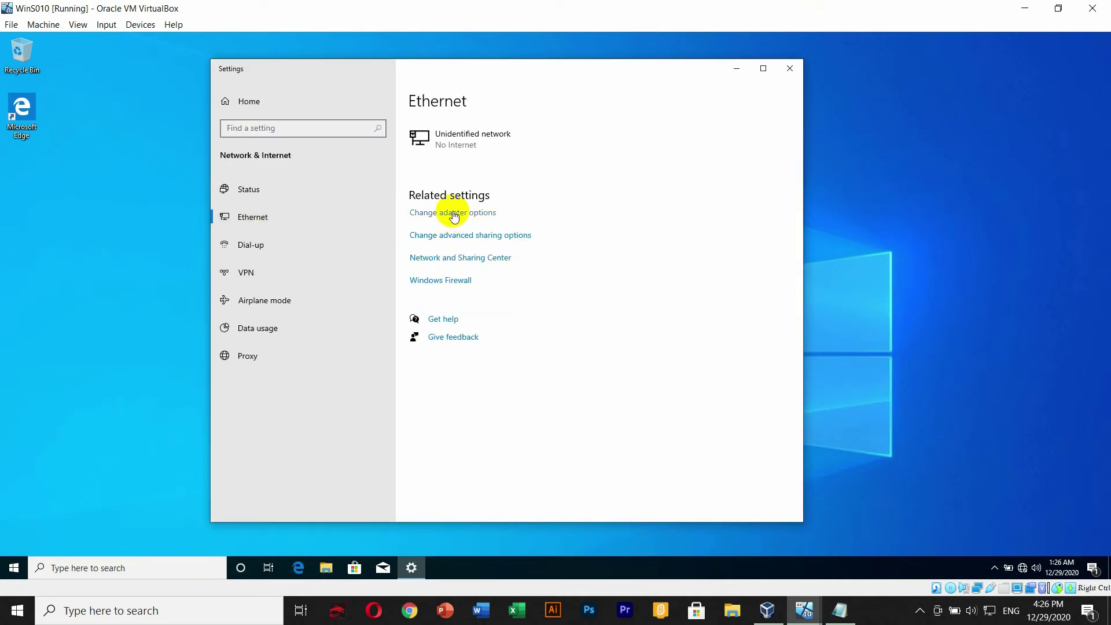
pyautogui.click(457, 212)
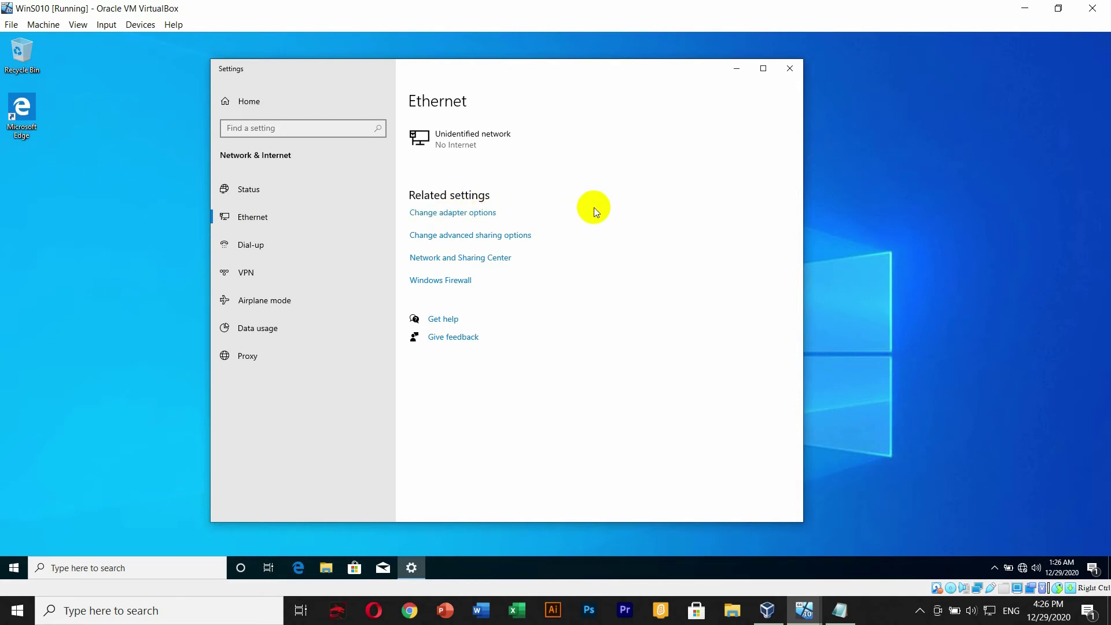
pyautogui.click(308, 202)
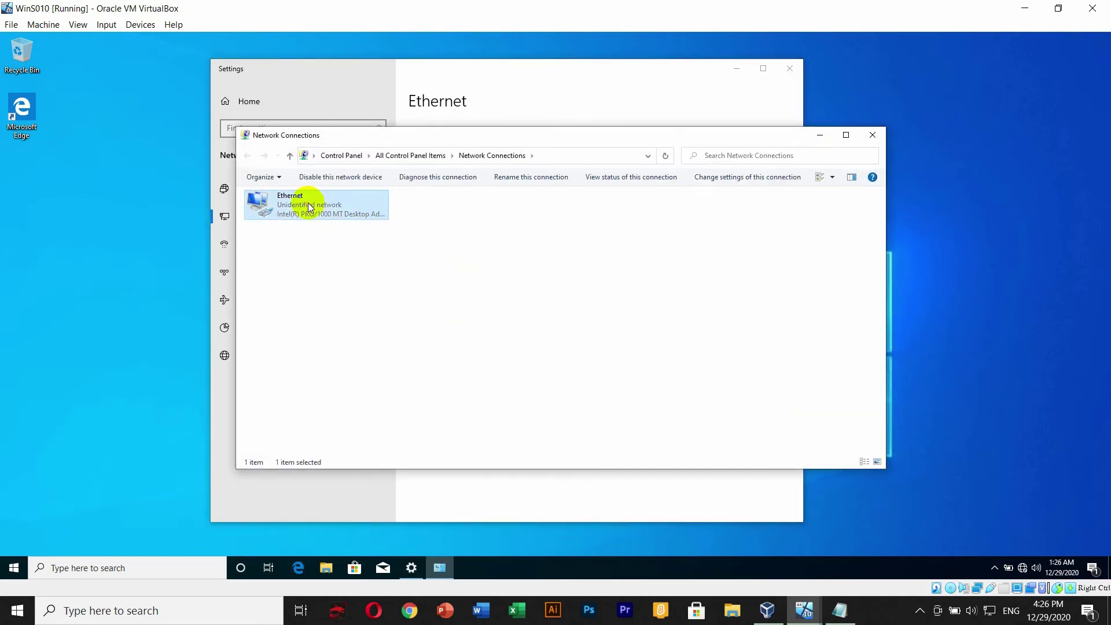
pyautogui.rightClick(307, 202)
pyautogui.click(335, 313)
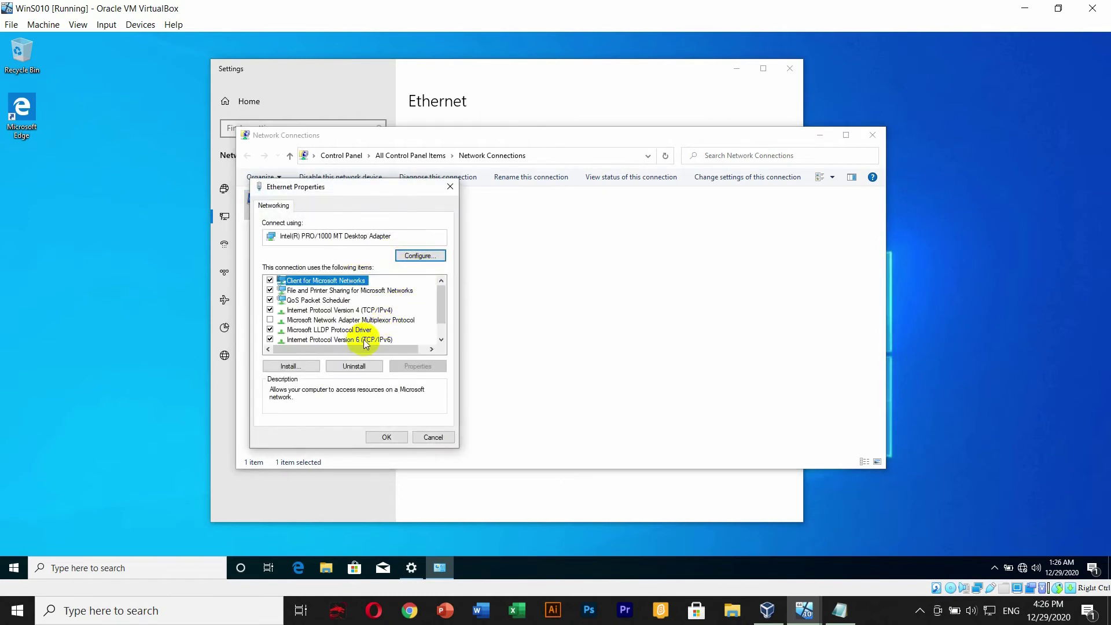
pyautogui.click(366, 342)
pyautogui.click(362, 310)
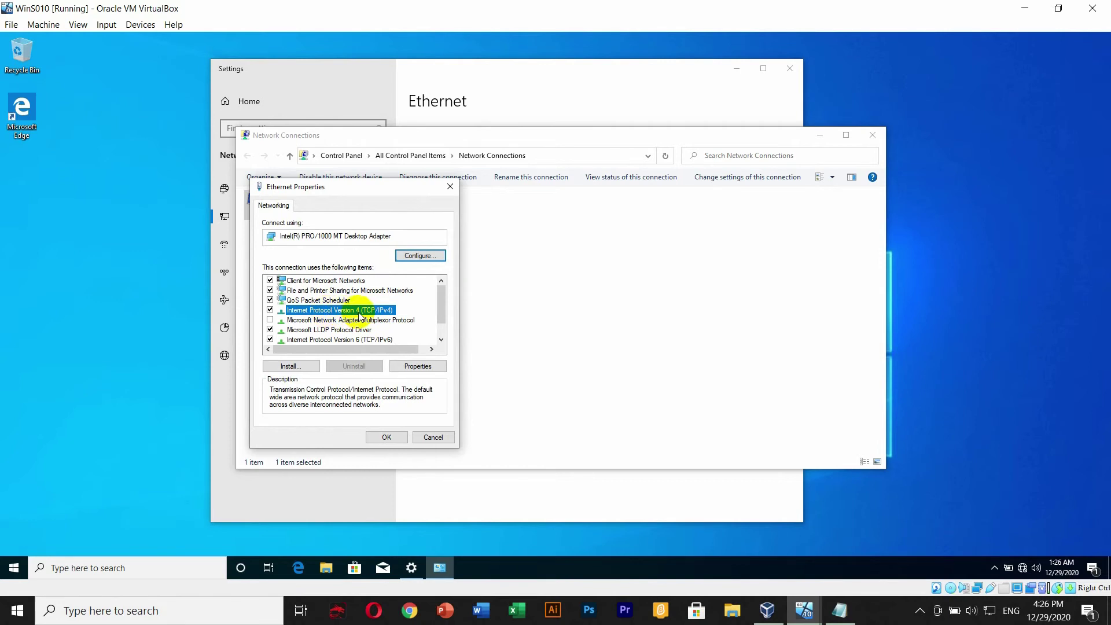
pyautogui.click(417, 366)
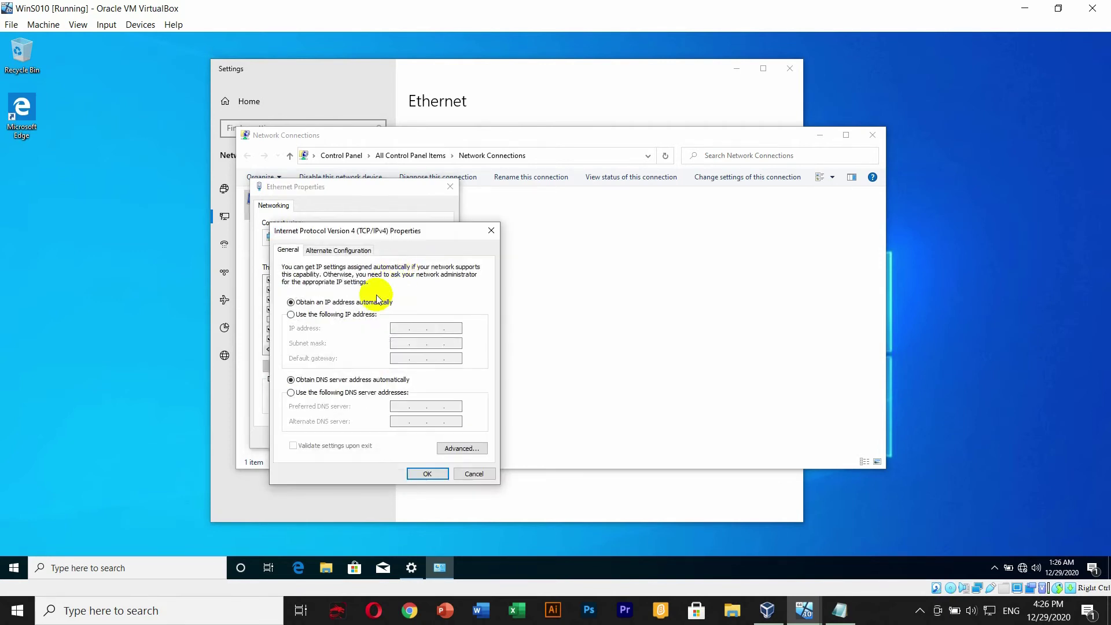
# - Set static IP 192.168.1.5, mask 255.255.255.0, DNS 192.168.1.253, apply, and close the adapter windows
pyautogui.click(359, 315)
pyautogui.click(402, 327)
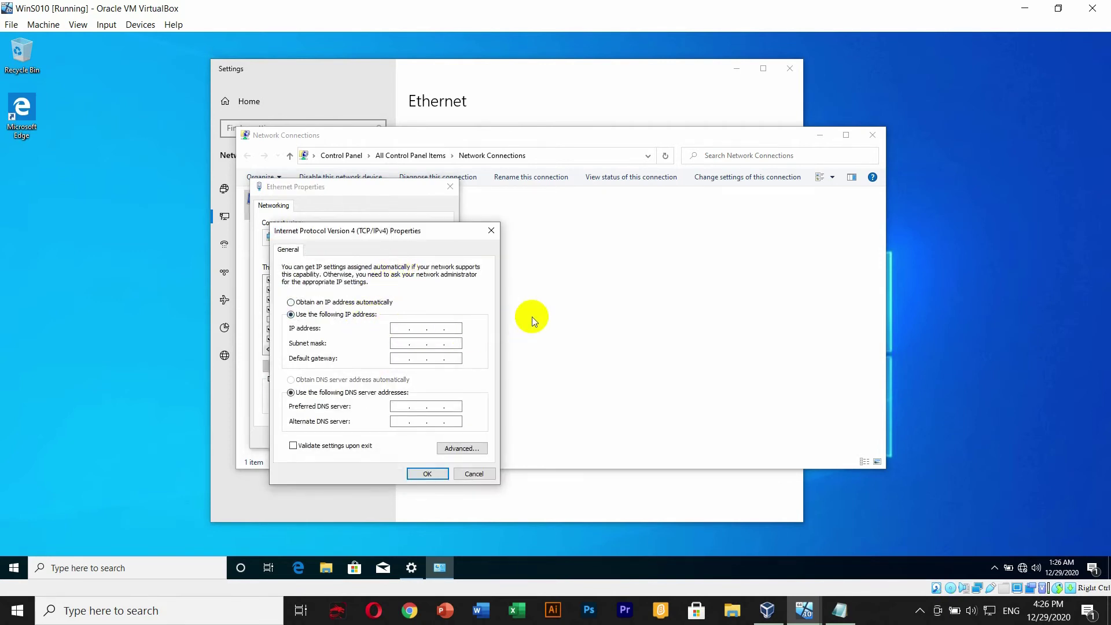
pyautogui.write('192 . 168 . 1 . 253')
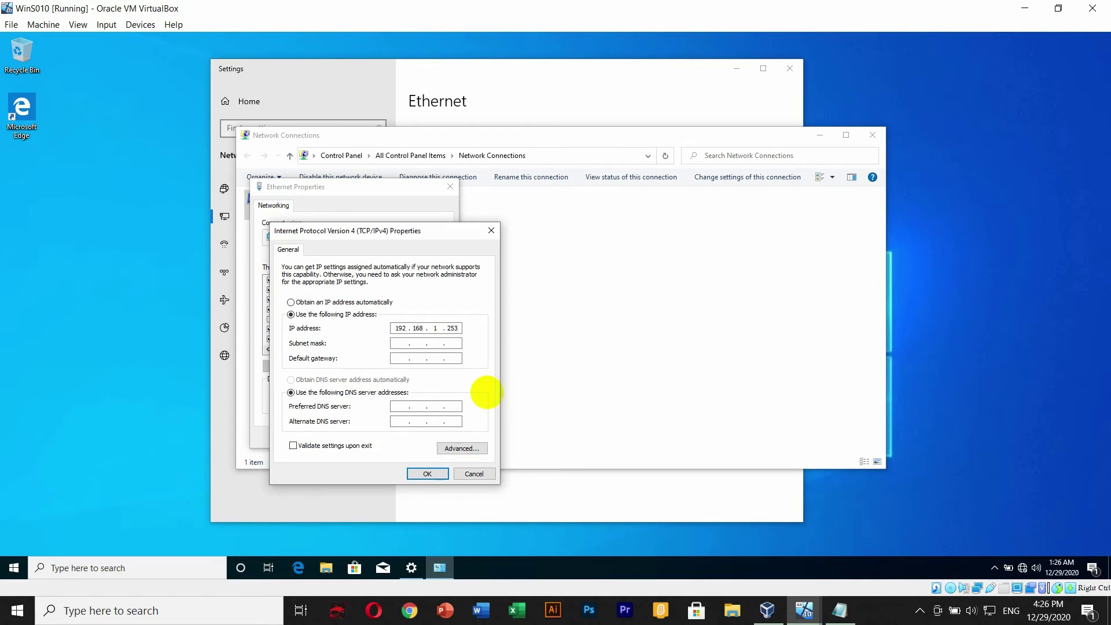
pyautogui.press('BackSpace')
pyautogui.press('BackSpace')
pyautogui.press('BackSpace')
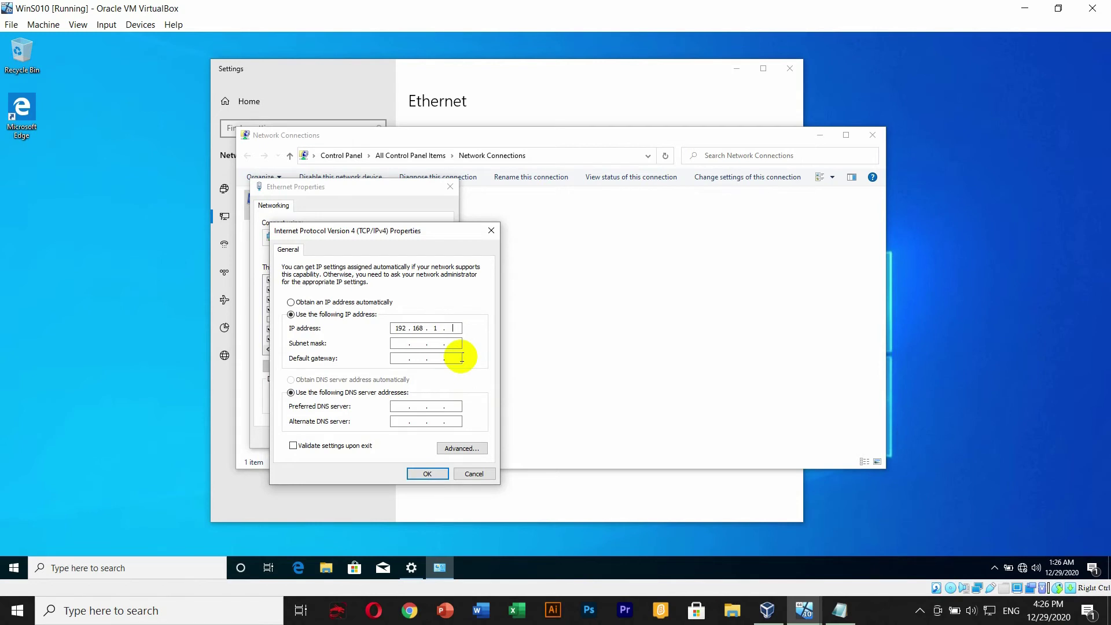
pyautogui.write('5')
pyautogui.click(399, 343)
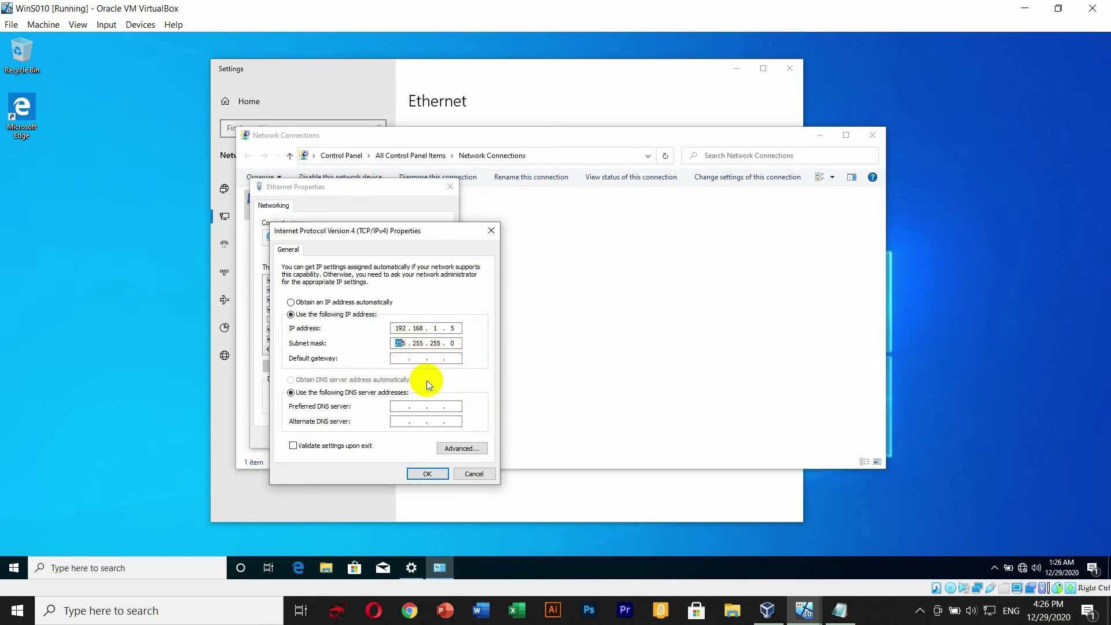
pyautogui.click(405, 406)
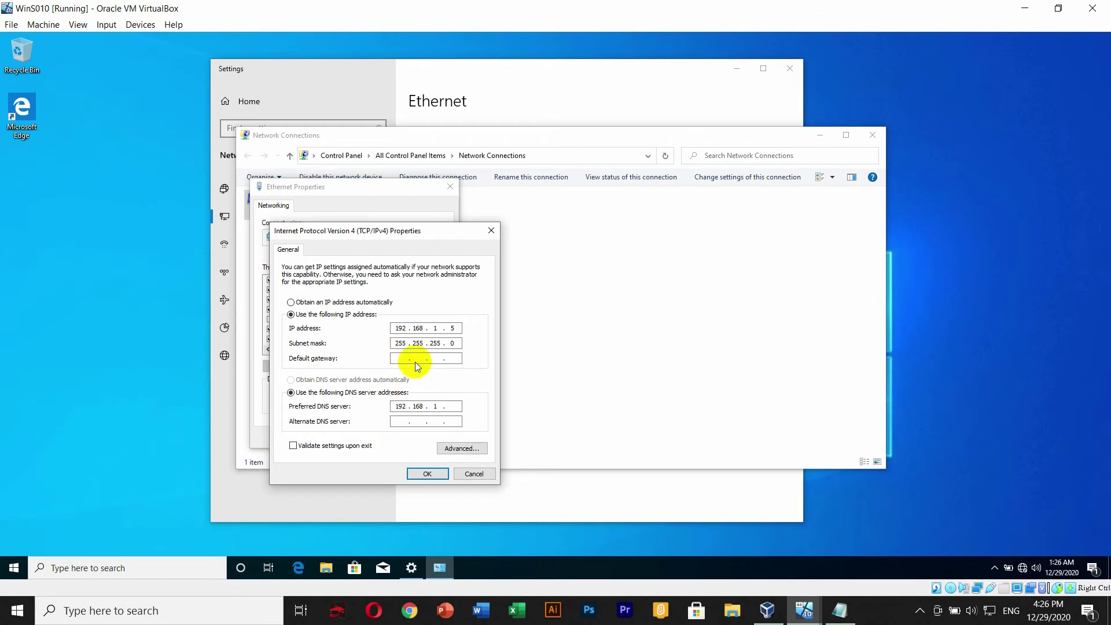
pyautogui.write('2')
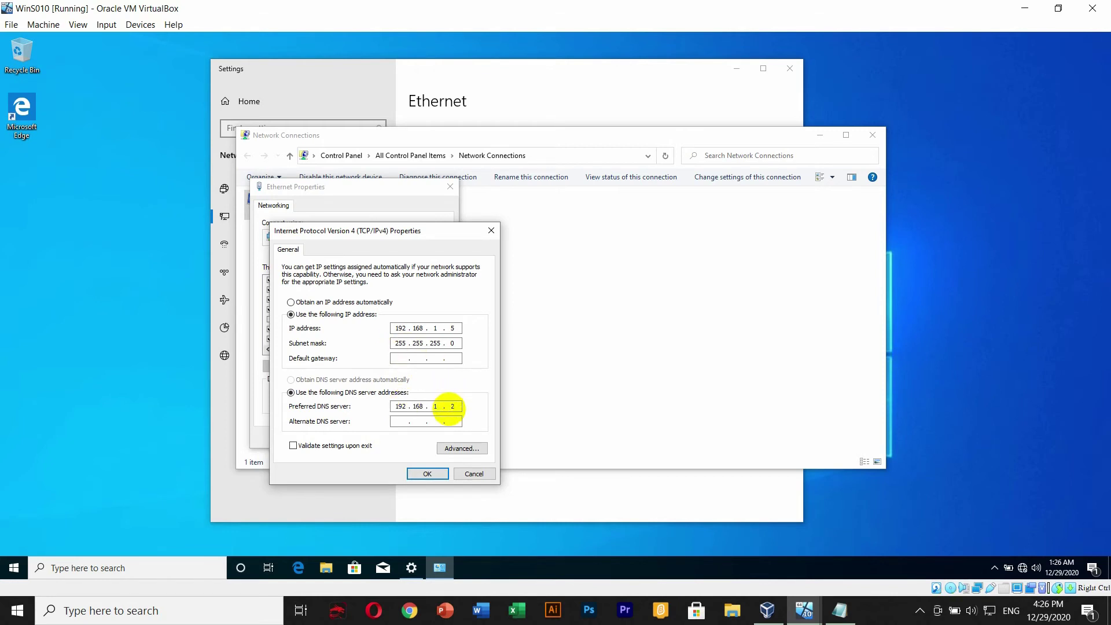
pyautogui.write('53')
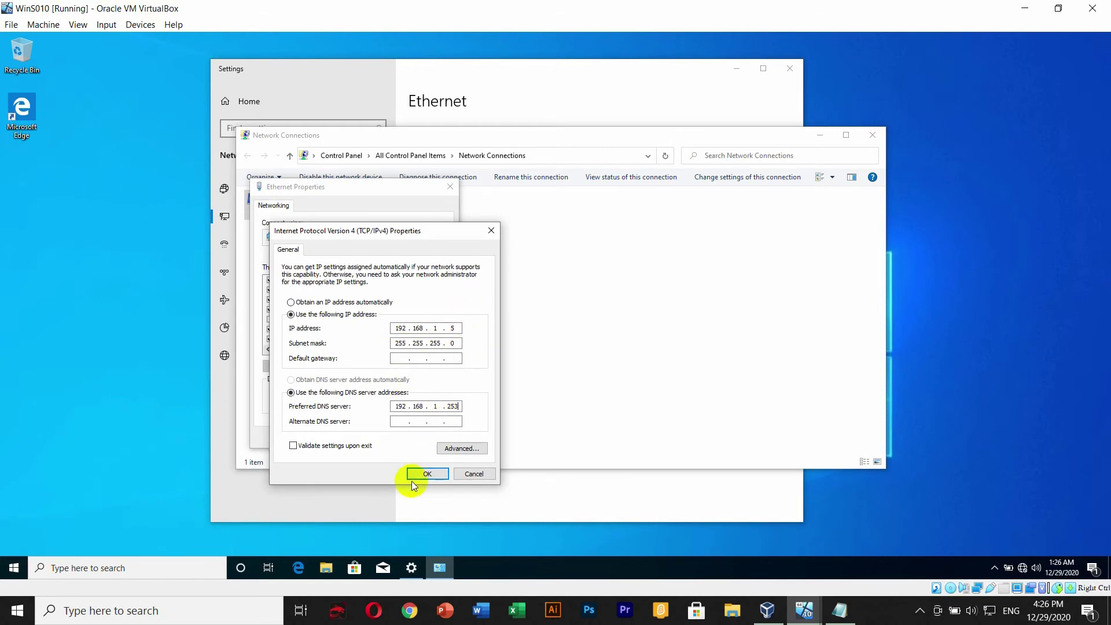
pyautogui.click(418, 474)
pyautogui.click(388, 438)
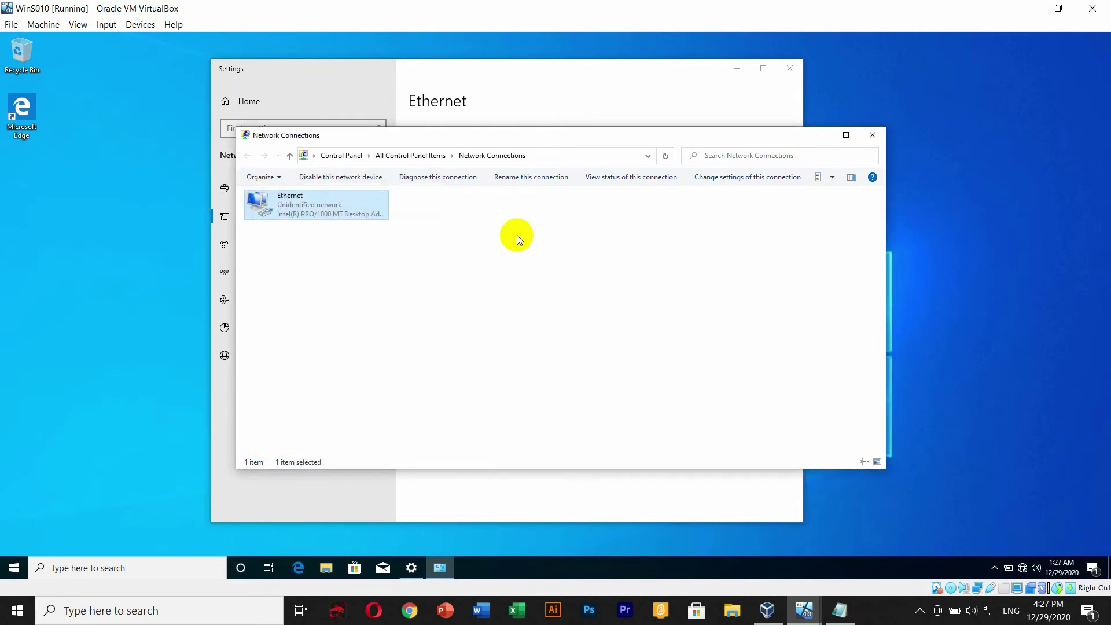
pyautogui.click(871, 137)
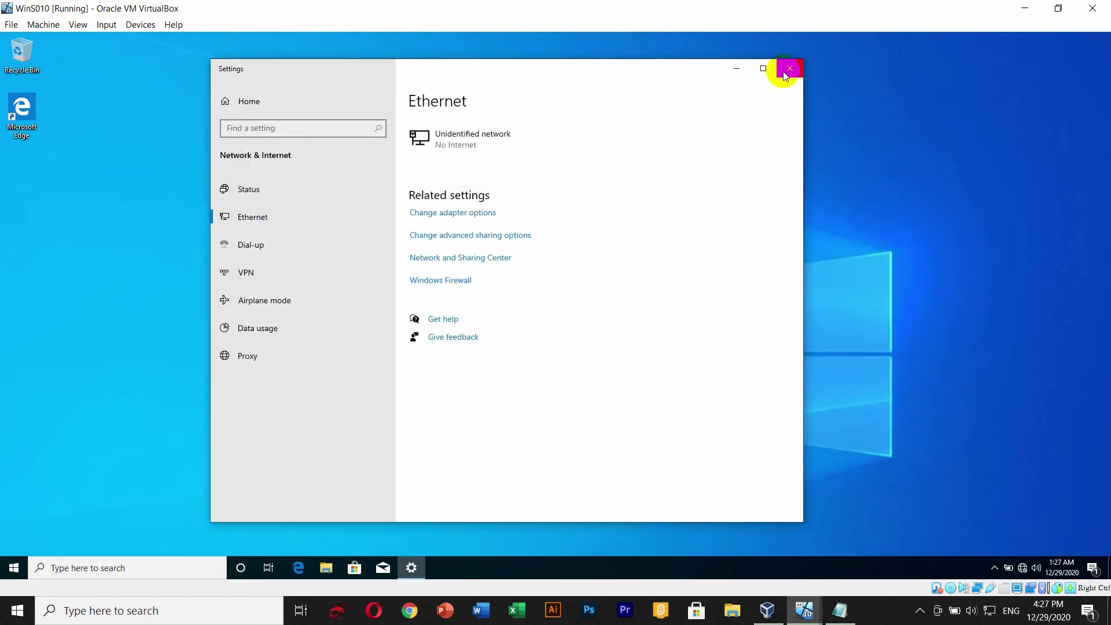
# - Close network settings and open This PC's Properties via the Start search 'this'
pyautogui.click(785, 70)
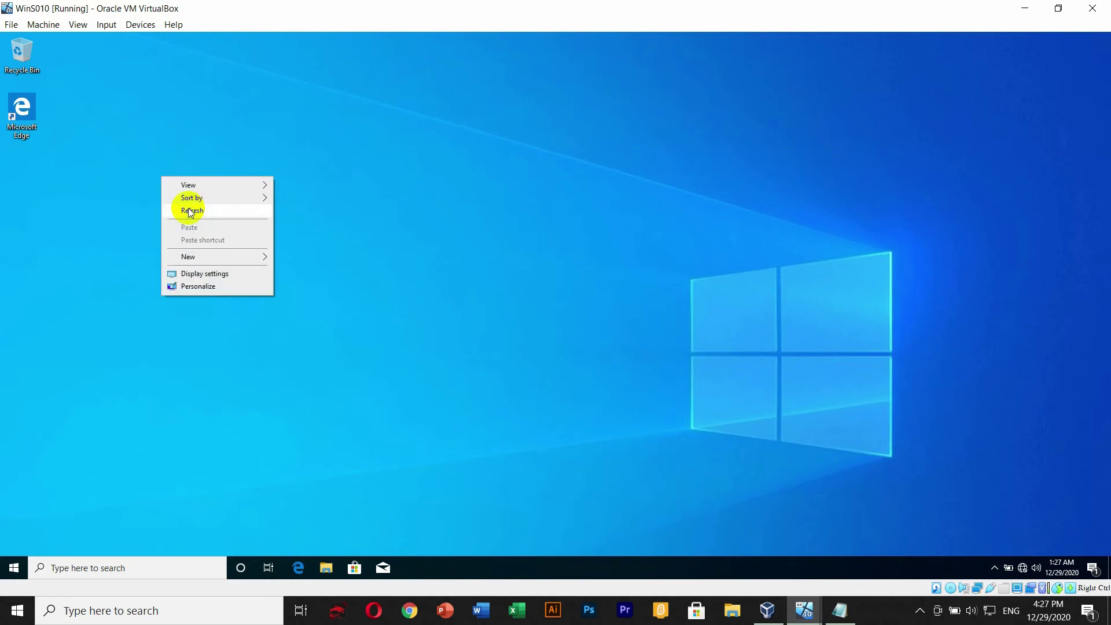
pyautogui.click(189, 209)
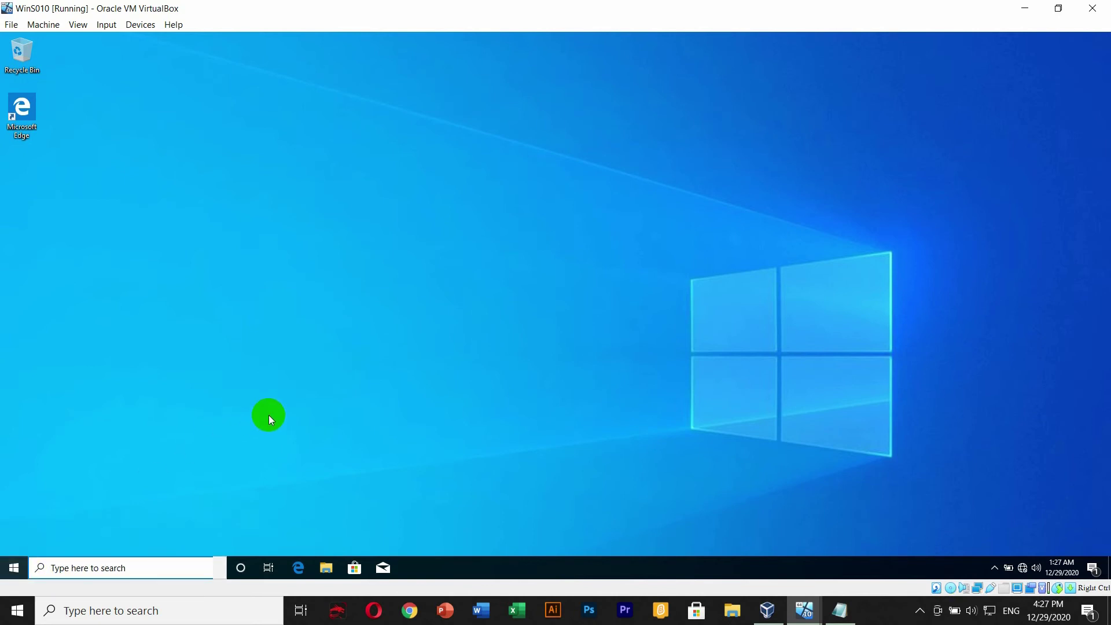
pyautogui.press('super')
pyautogui.write('this')
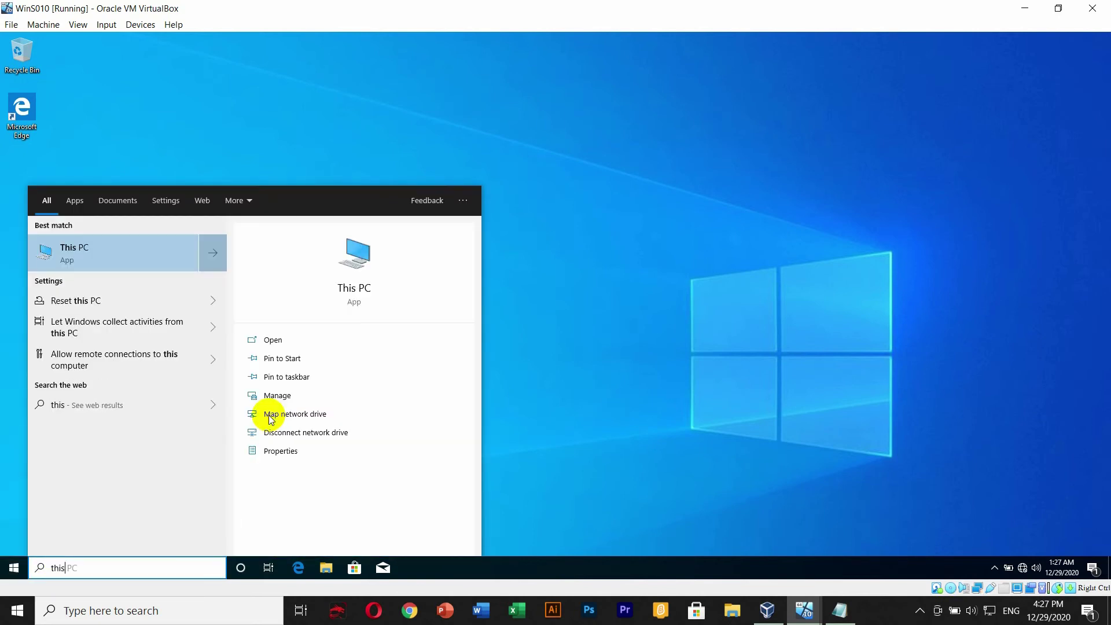
pyautogui.rightClick(131, 252)
pyautogui.click(623, 261)
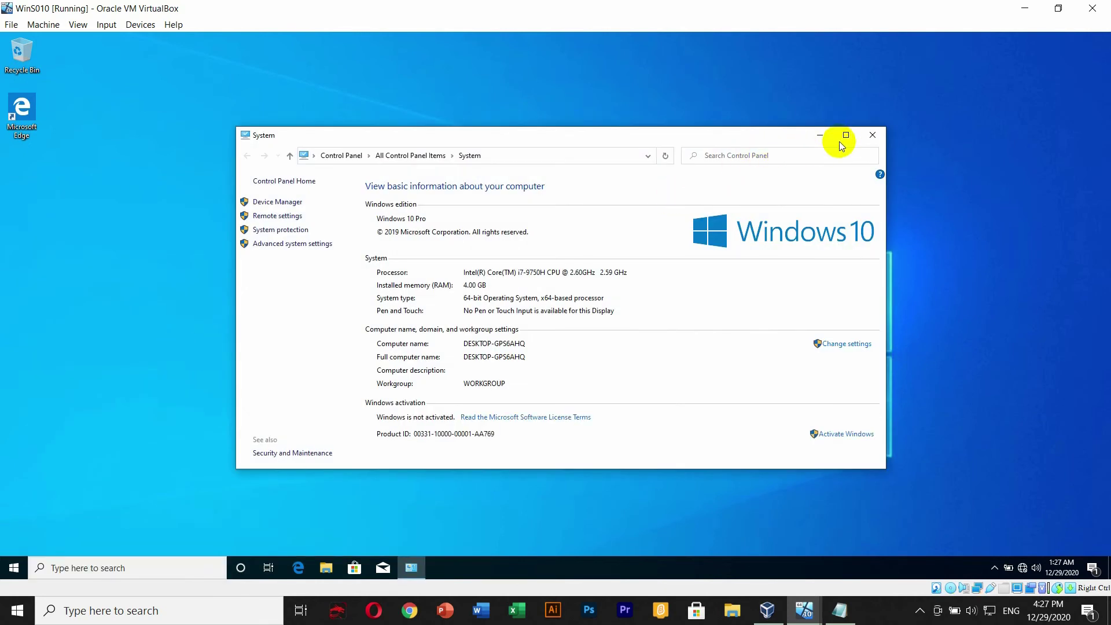
# - Maximize the System window, note computer name DESKTOP-GPS6AHQ, and open its Change settings
pyautogui.click(845, 135)
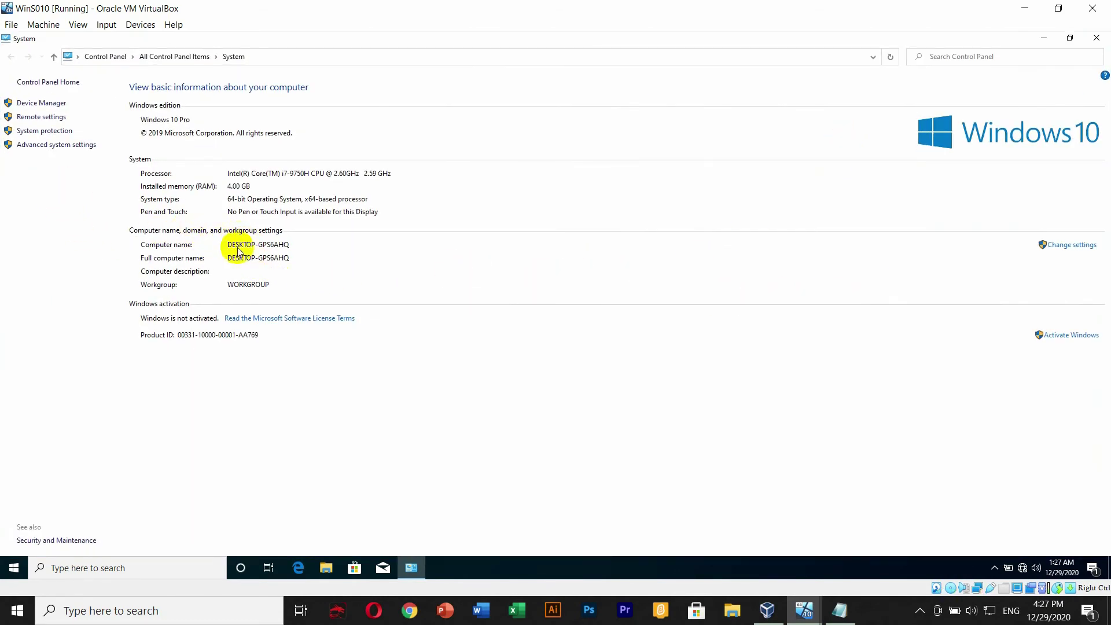
pyautogui.moveTo(233, 247); pyautogui.dragTo(279, 246)
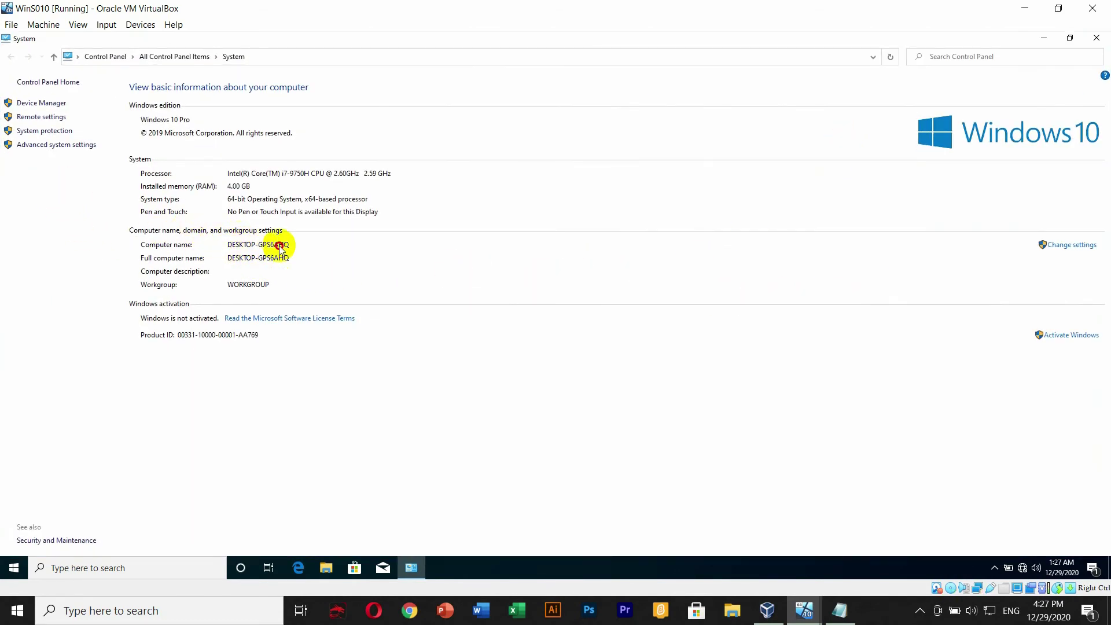
pyautogui.click(1067, 248)
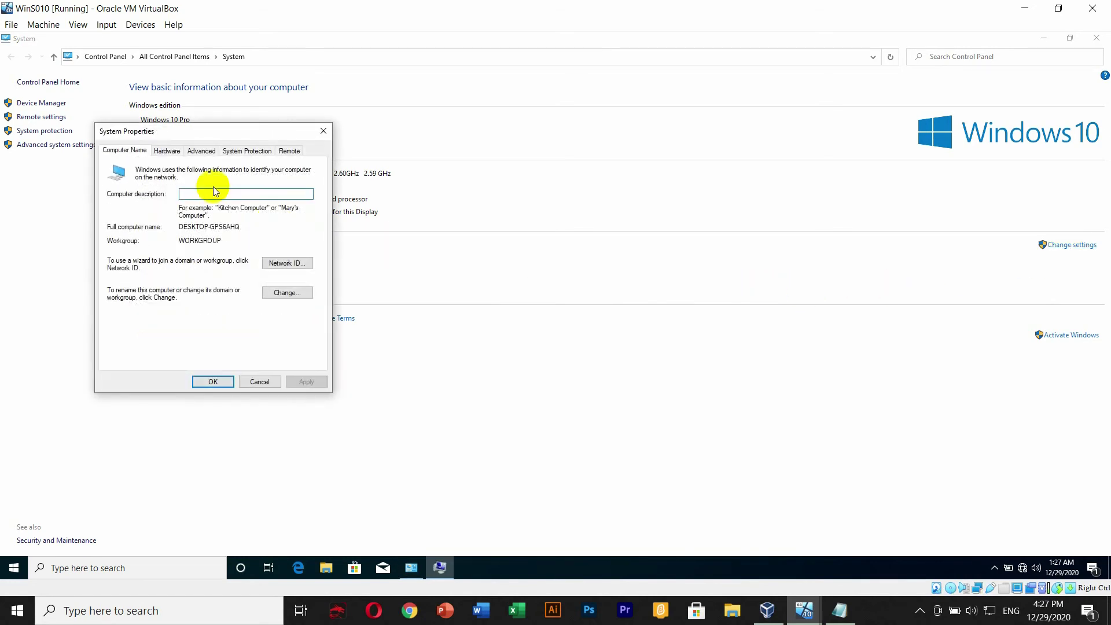
pyautogui.moveTo(216, 132); pyautogui.dragTo(533, 106)
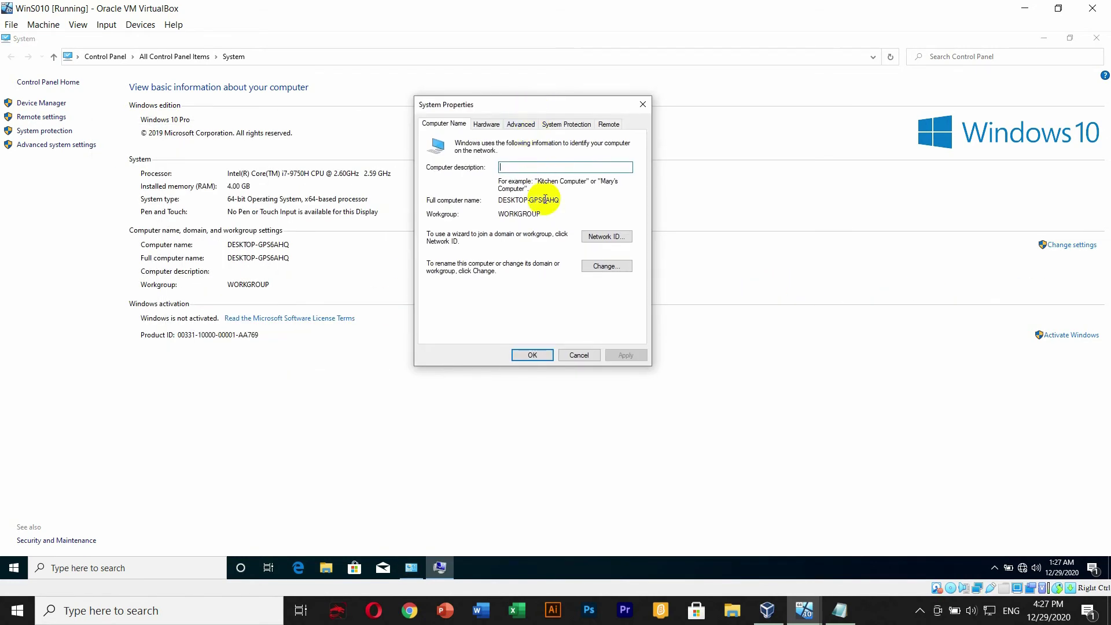
# - Rename the computer to PCTeN and make it a member of the LEARNING.LOCAL domain
pyautogui.click(607, 266)
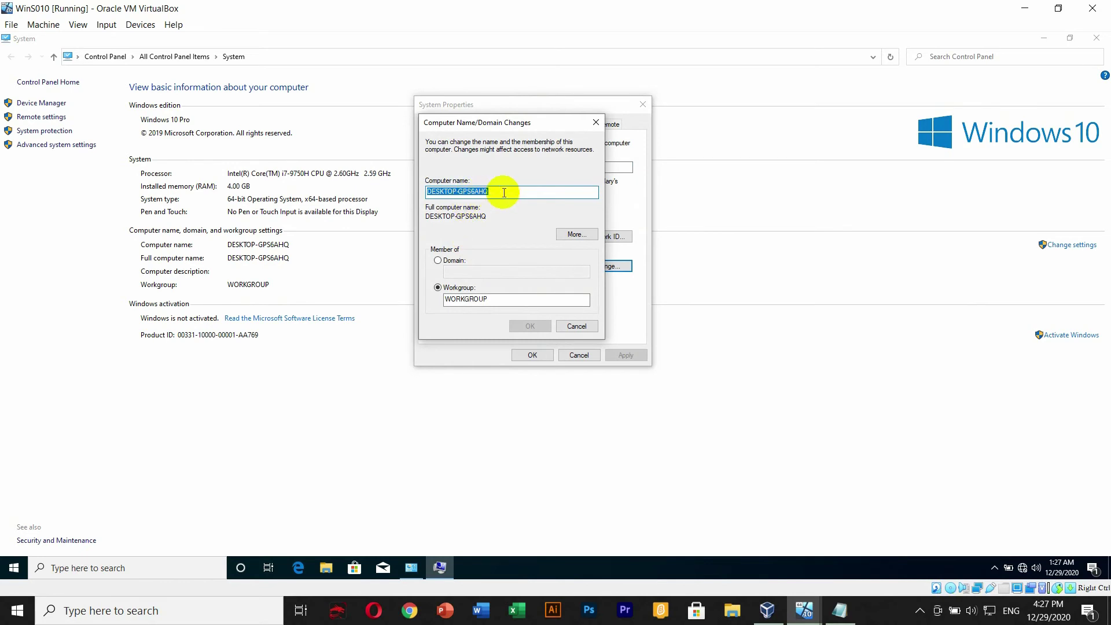
pyautogui.write('PC')
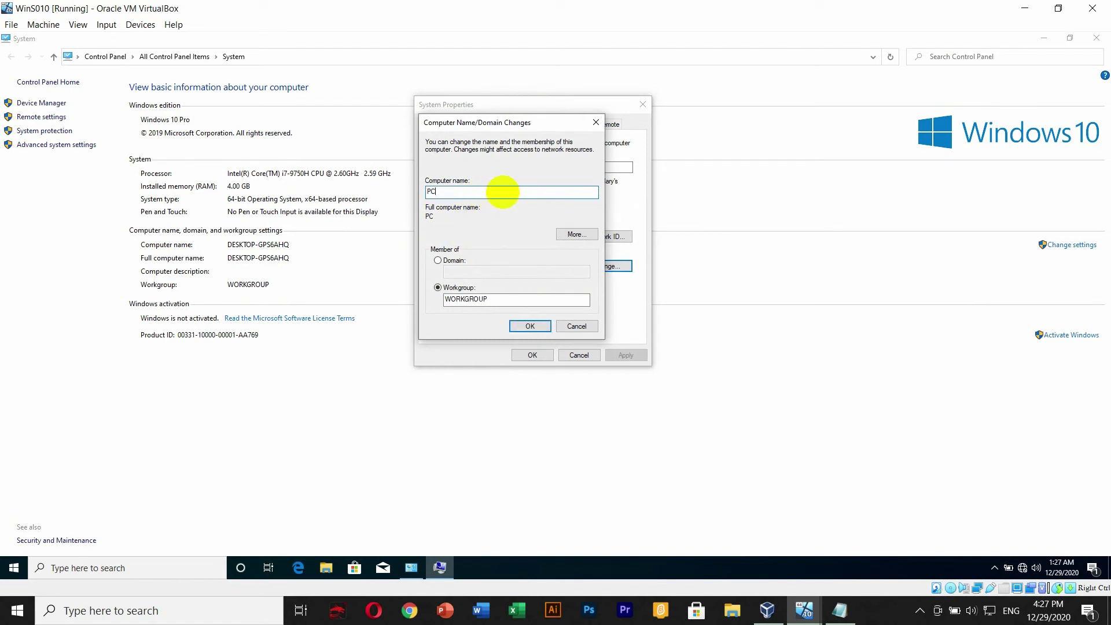
pyautogui.write('TeN')
pyautogui.click(454, 261)
pyautogui.click(458, 273)
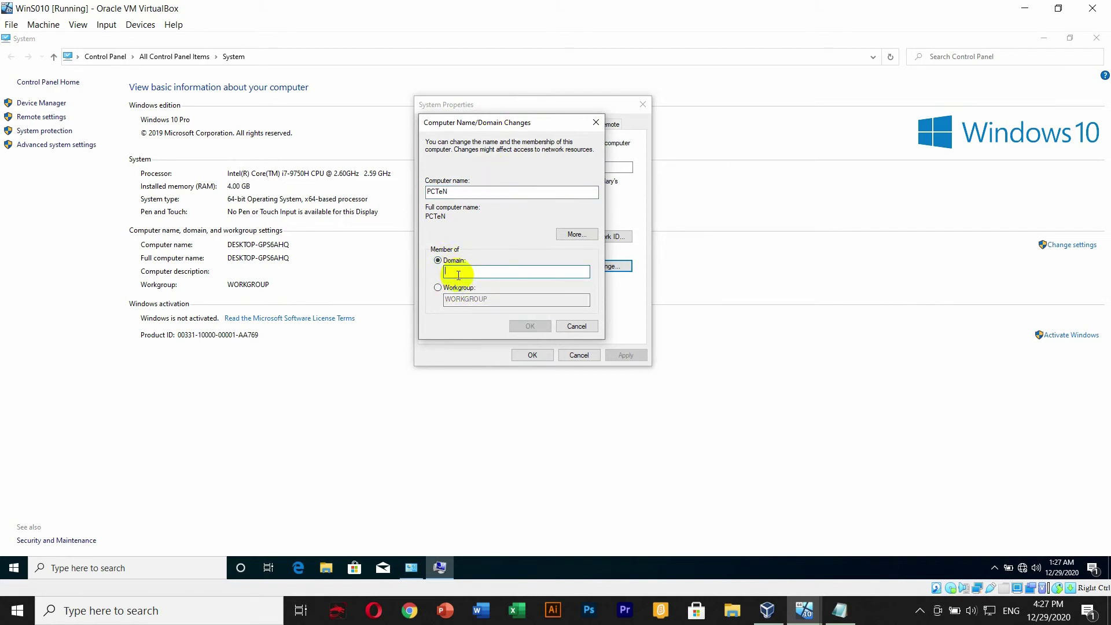
pyautogui.write('LEARNING.LOCAL')
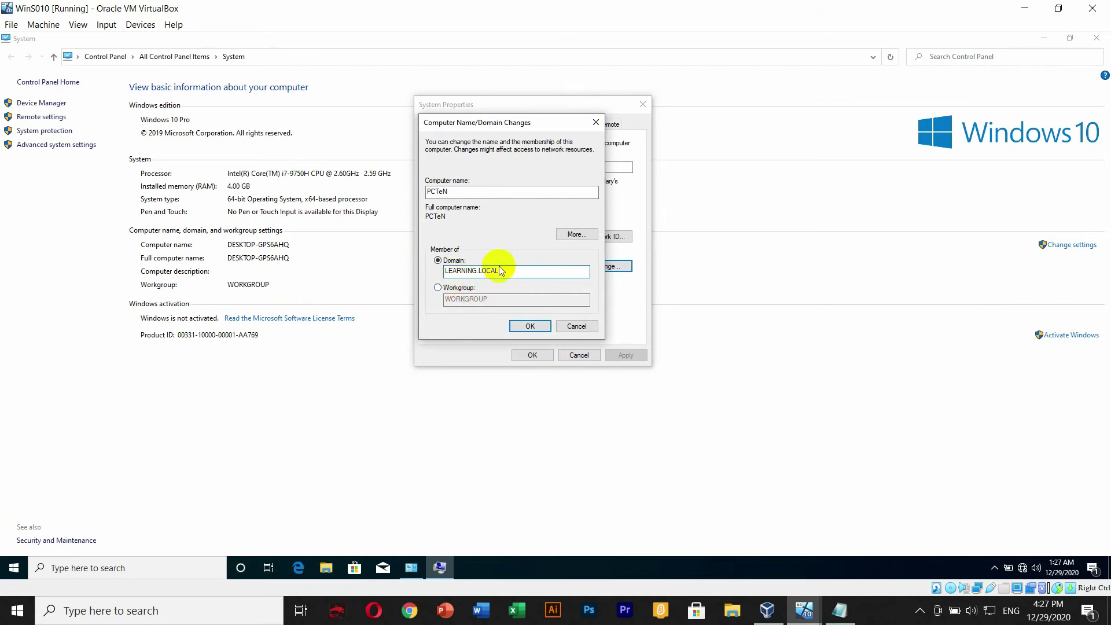
pyautogui.click(533, 326)
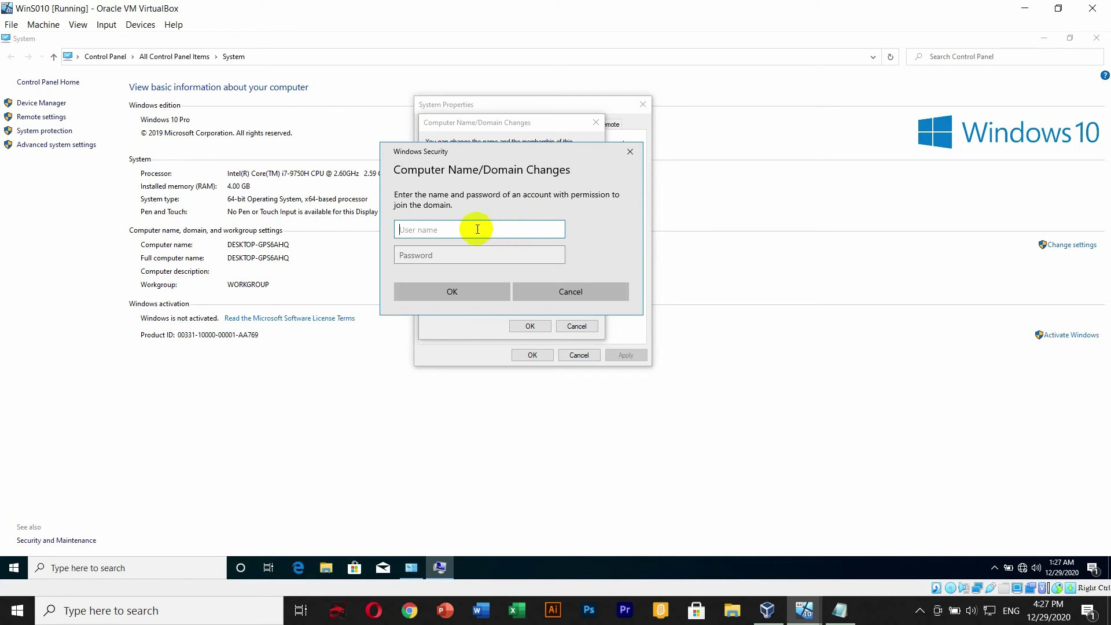
# - Authorize the domain join with the Administrator user name and the administrator password
pyautogui.write('Administrator')
pyautogui.press('Tab')
pyautogui.write('P')
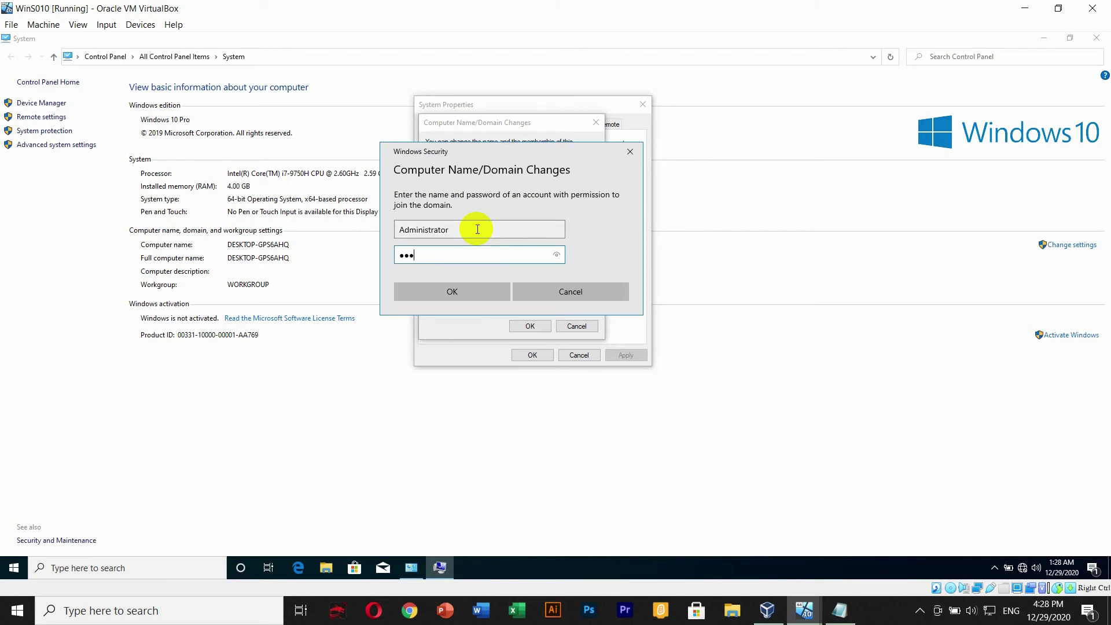
pyautogui.write('assword@1234')
pyautogui.click(465, 290)
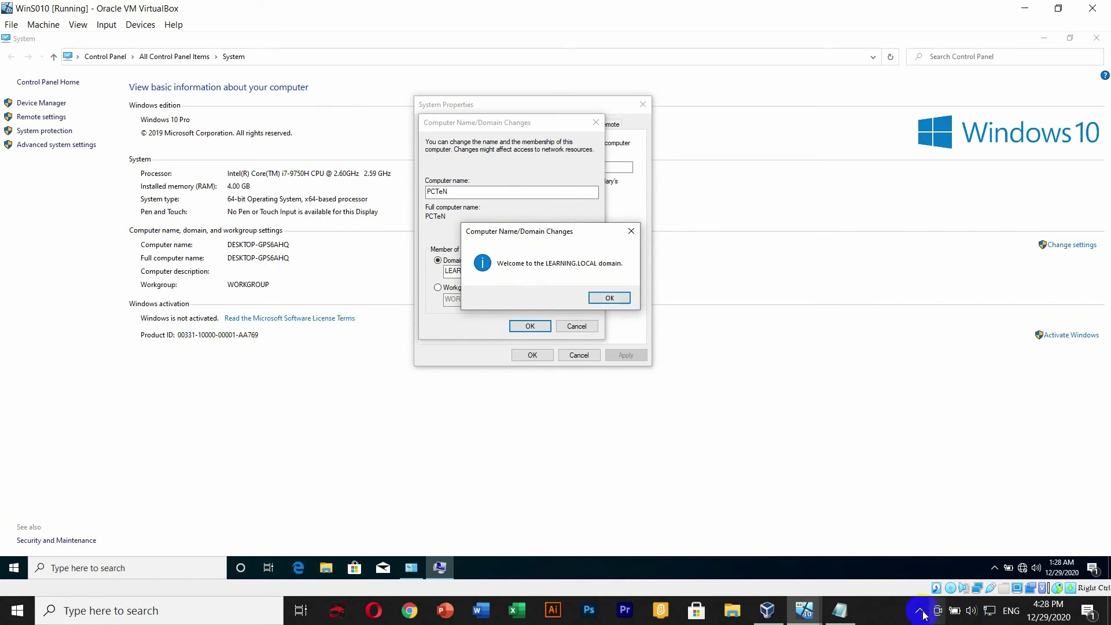
# - Dismiss the LEARNING.LOCAL welcome, DNS error and restart notices, close System Properties, and restart the guest
pyautogui.moveTo(563, 242); pyautogui.dragTo(552, 203)
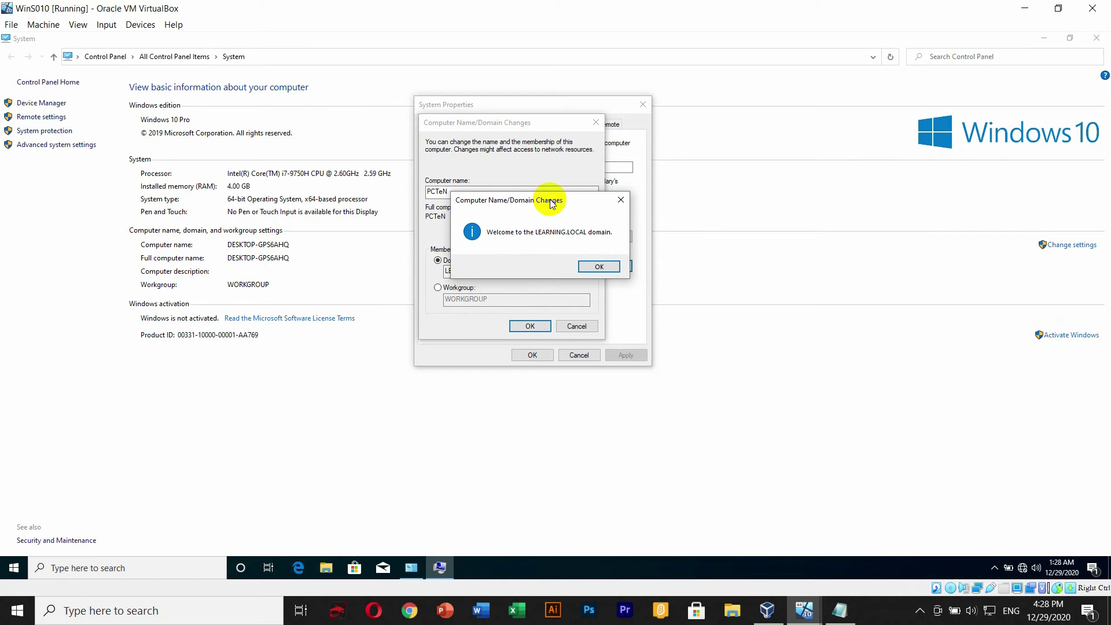
pyautogui.click(600, 266)
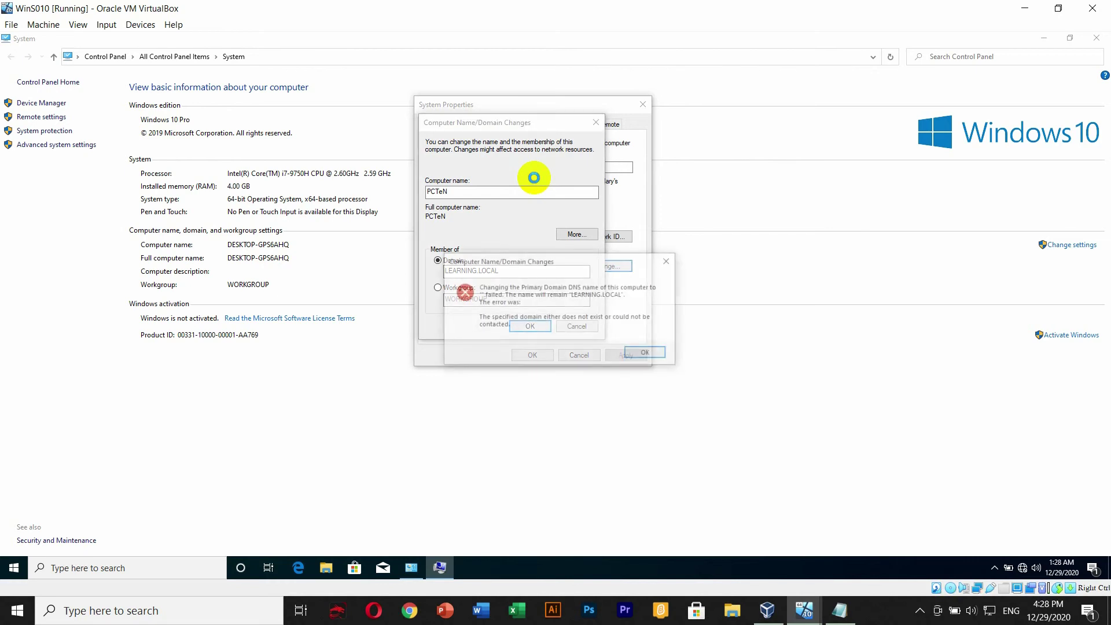
pyautogui.click(646, 354)
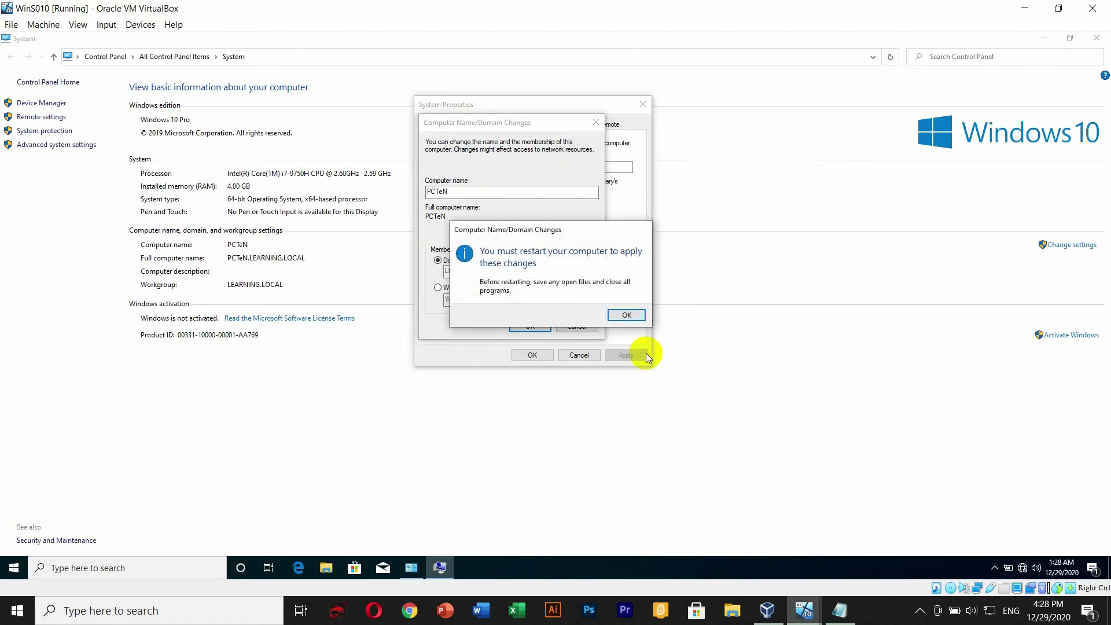
pyautogui.click(621, 315)
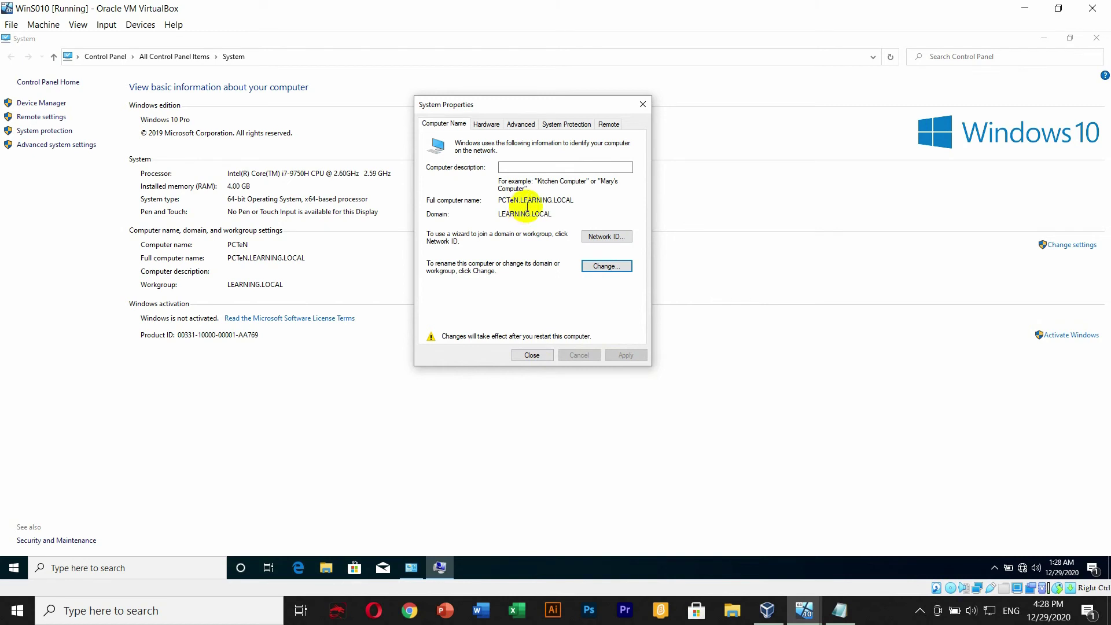
pyautogui.click(538, 354)
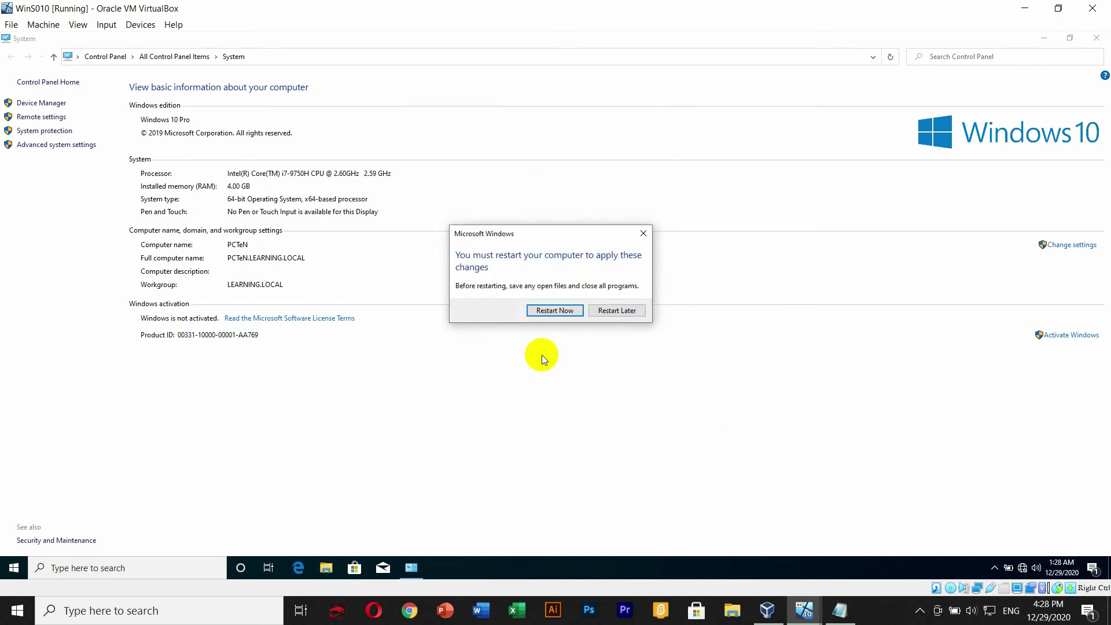
pyautogui.click(556, 310)
# - On the Windows Server 2012 VM, launch Active Directory Users and Computers from Server Manager
pyautogui.moveTo(805, 613)
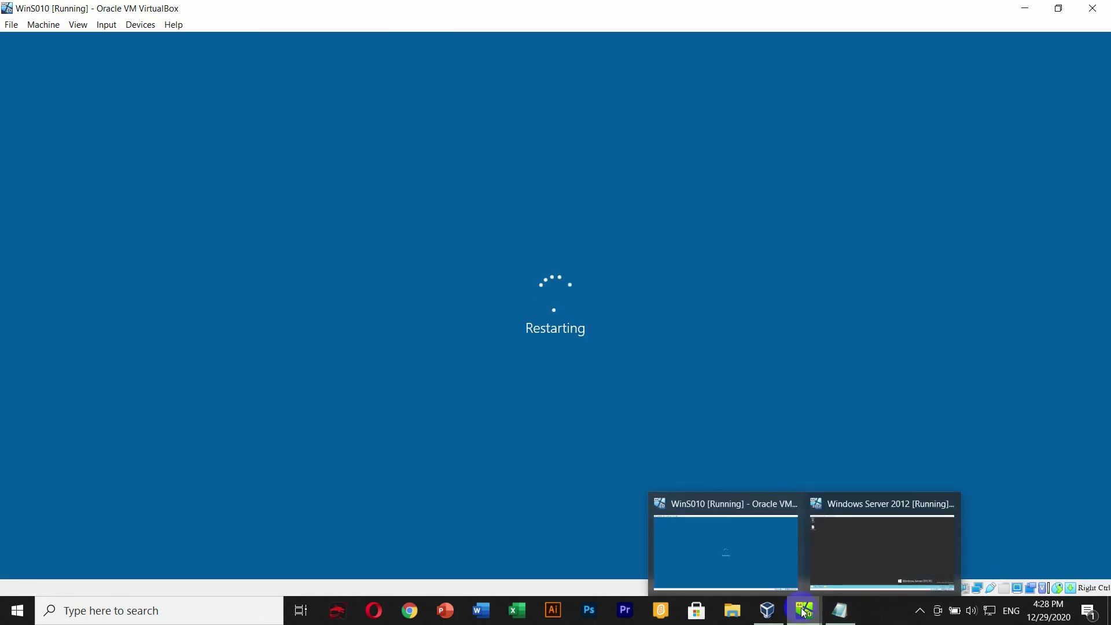
pyautogui.click(843, 556)
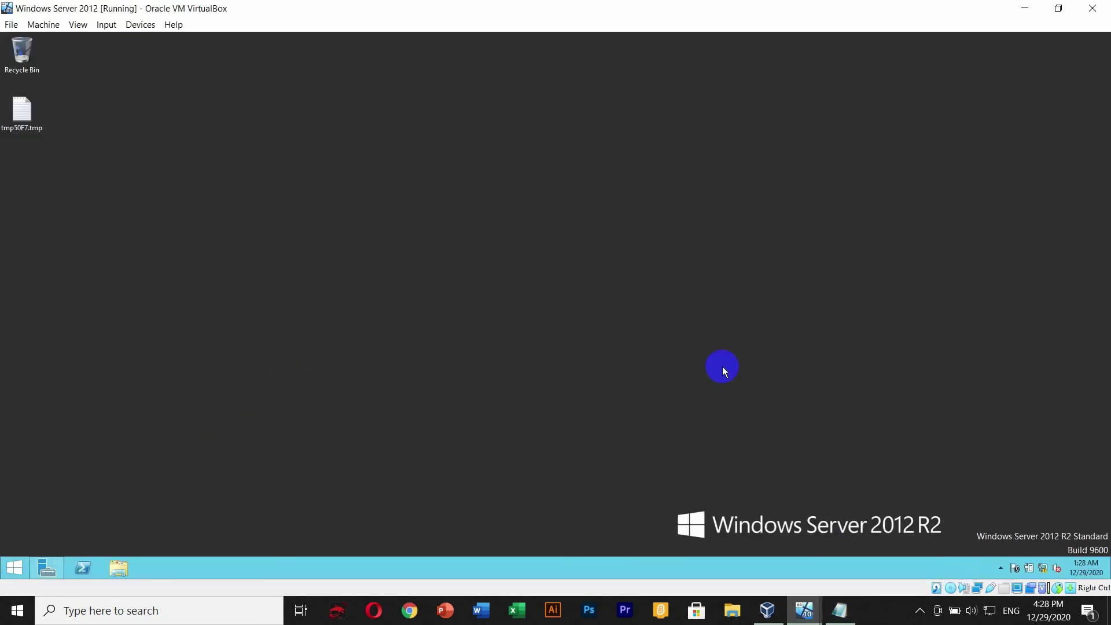
pyautogui.click(51, 565)
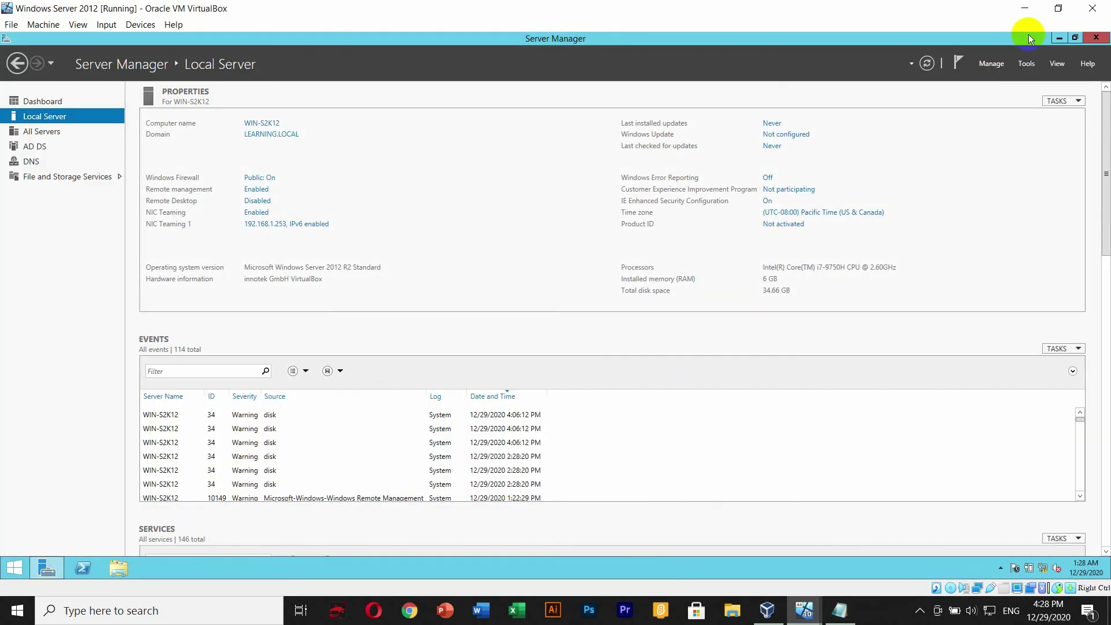
pyautogui.click(1027, 64)
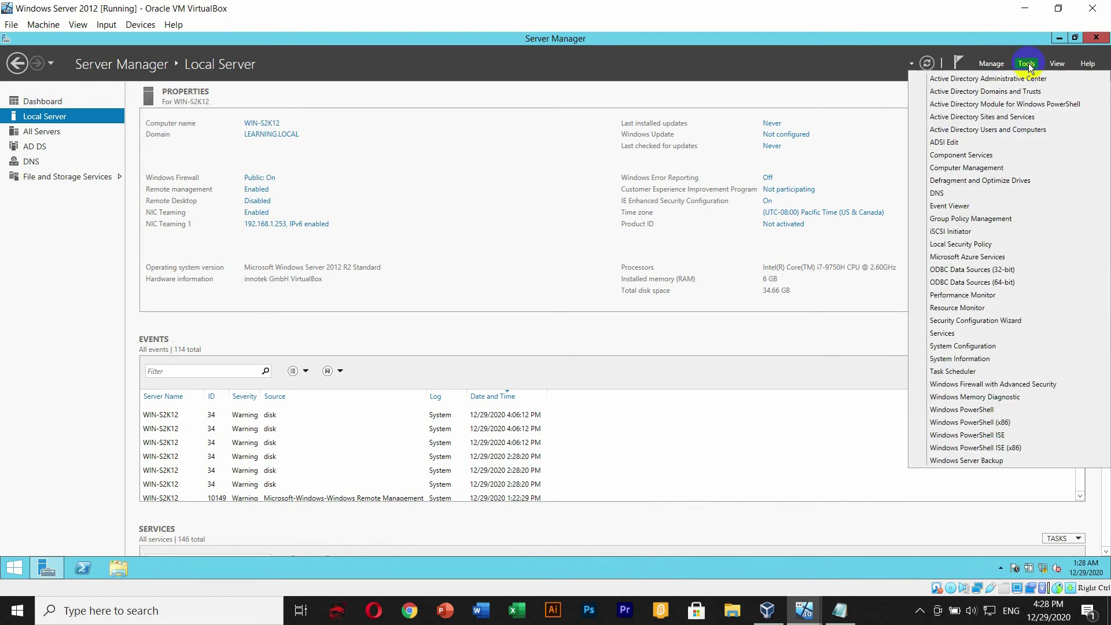
pyautogui.click(988, 135)
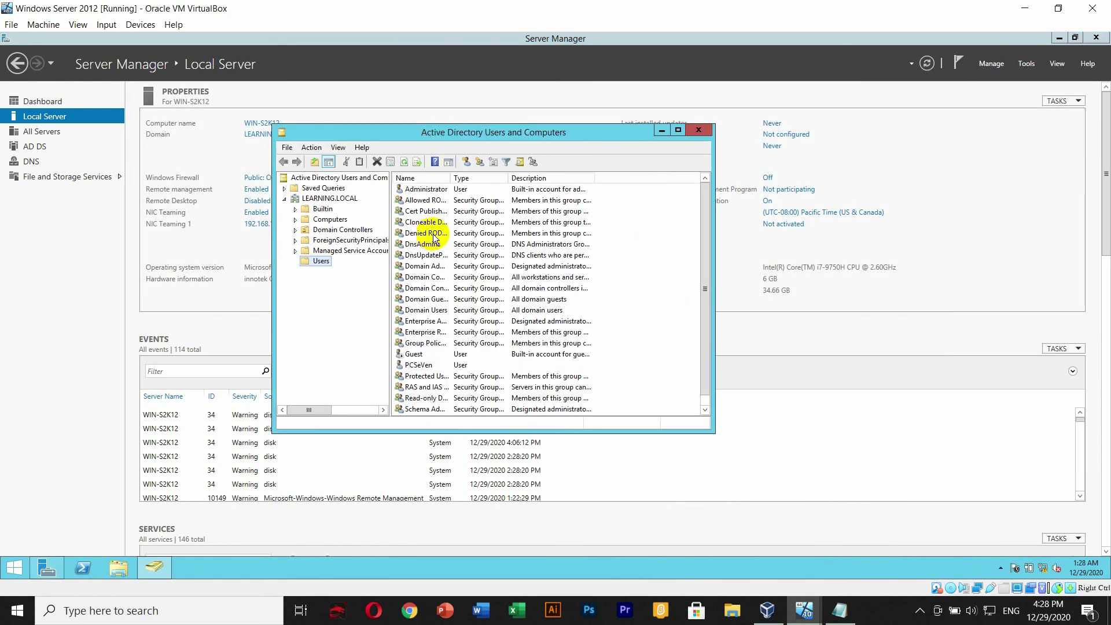
# - Confirm PCTEN appears alongside PCSEVEN in Computers, then view the Users container
pyautogui.click(329, 219)
pyautogui.click(418, 200)
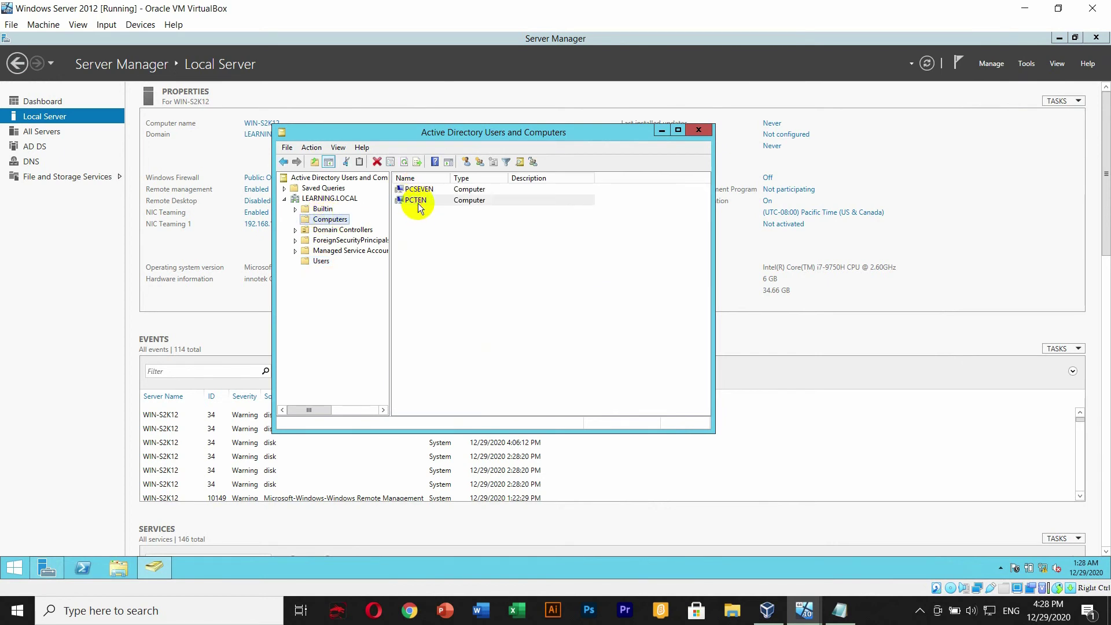
pyautogui.click(420, 191)
pyautogui.click(420, 199)
pyautogui.click(422, 191)
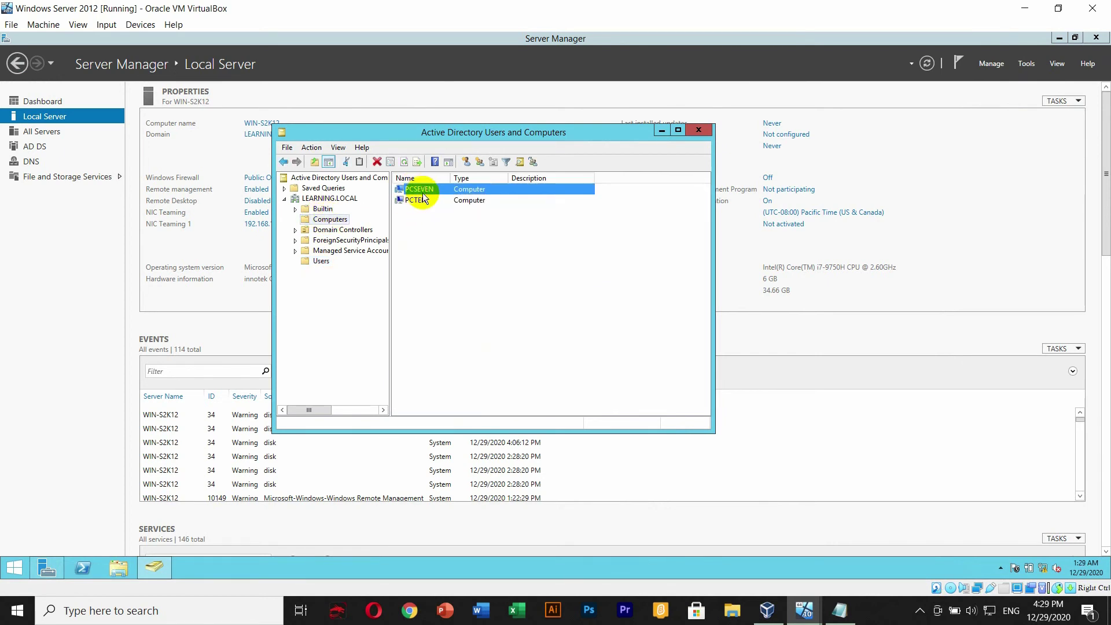
pyautogui.click(321, 261)
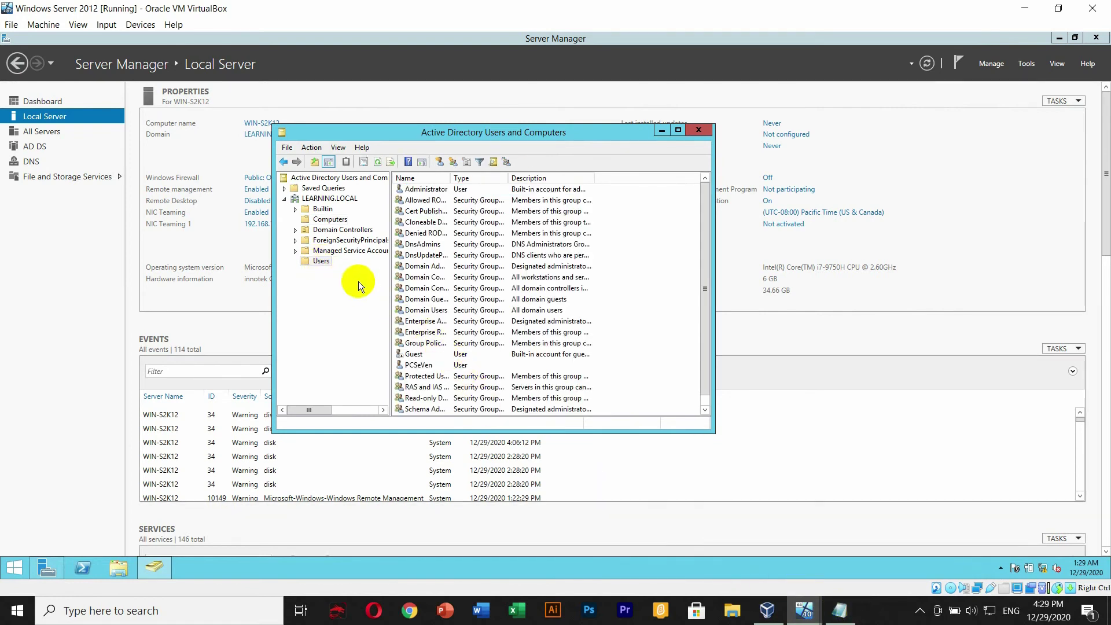
# - Start a new user in Users with name PCTeN and logon name PCTeN
pyautogui.rightClick(318, 262)
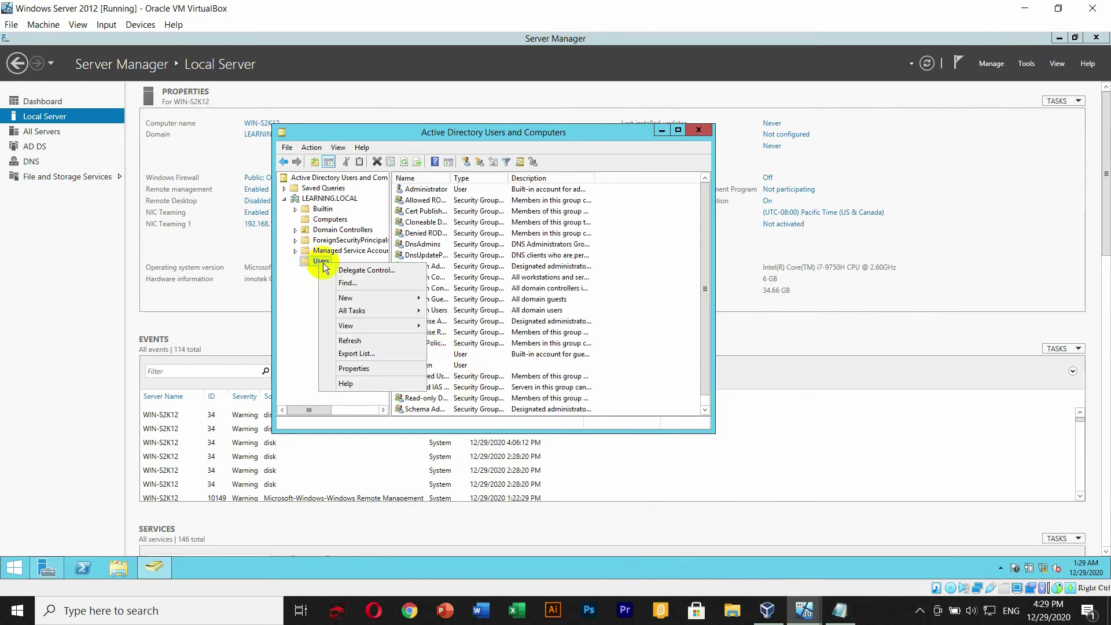
pyautogui.moveTo(355, 301)
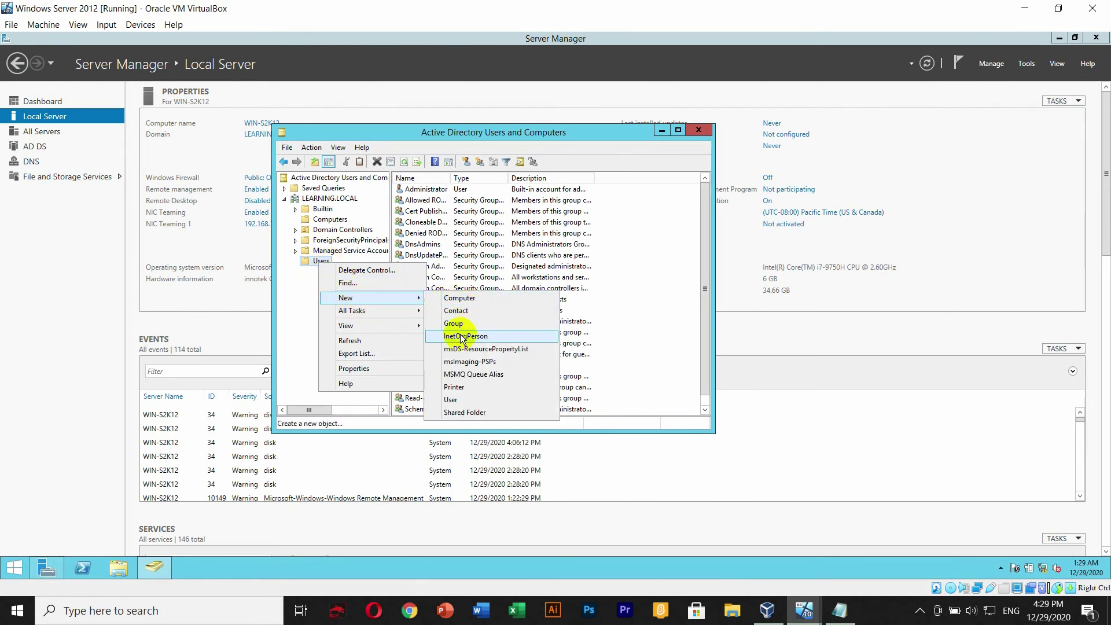
pyautogui.click(457, 399)
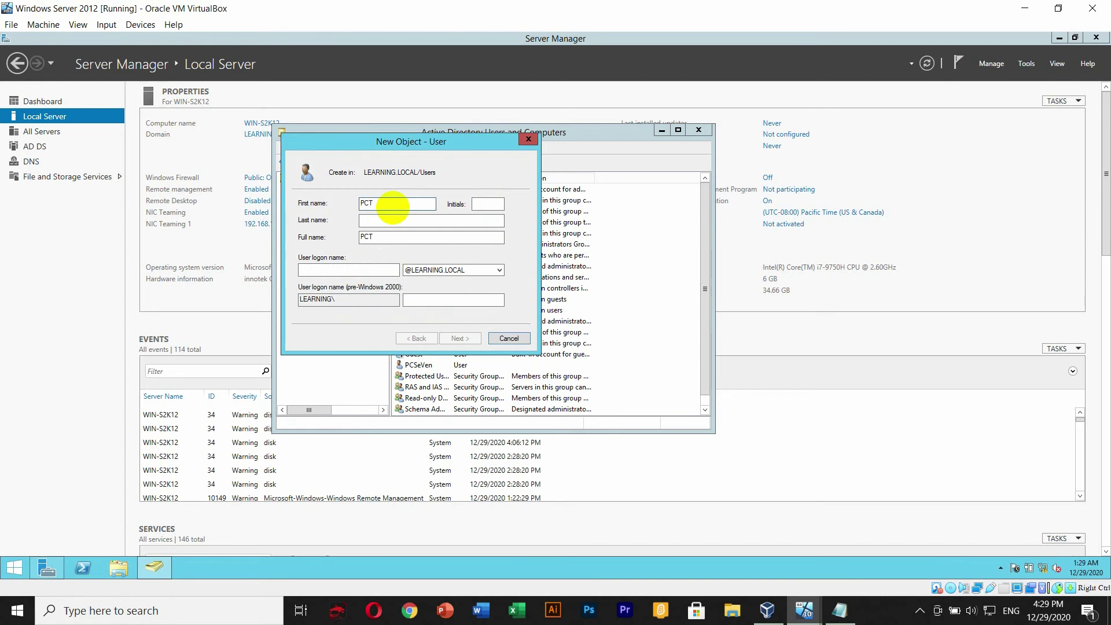
pyautogui.write('PCTeN')
pyautogui.click(348, 270)
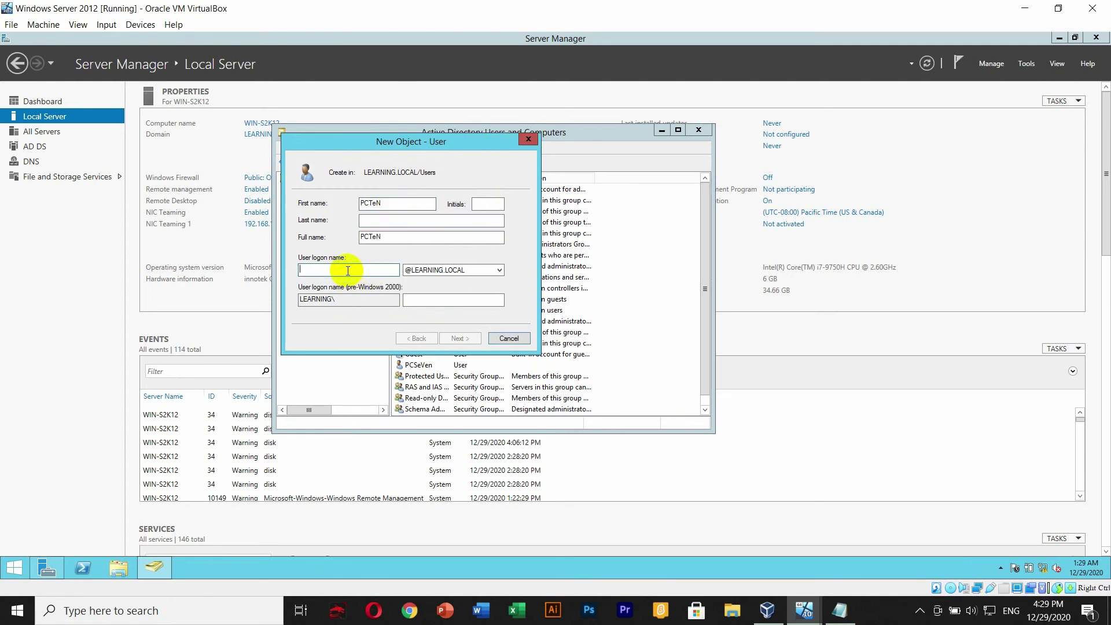
pyautogui.write('PCTeN')
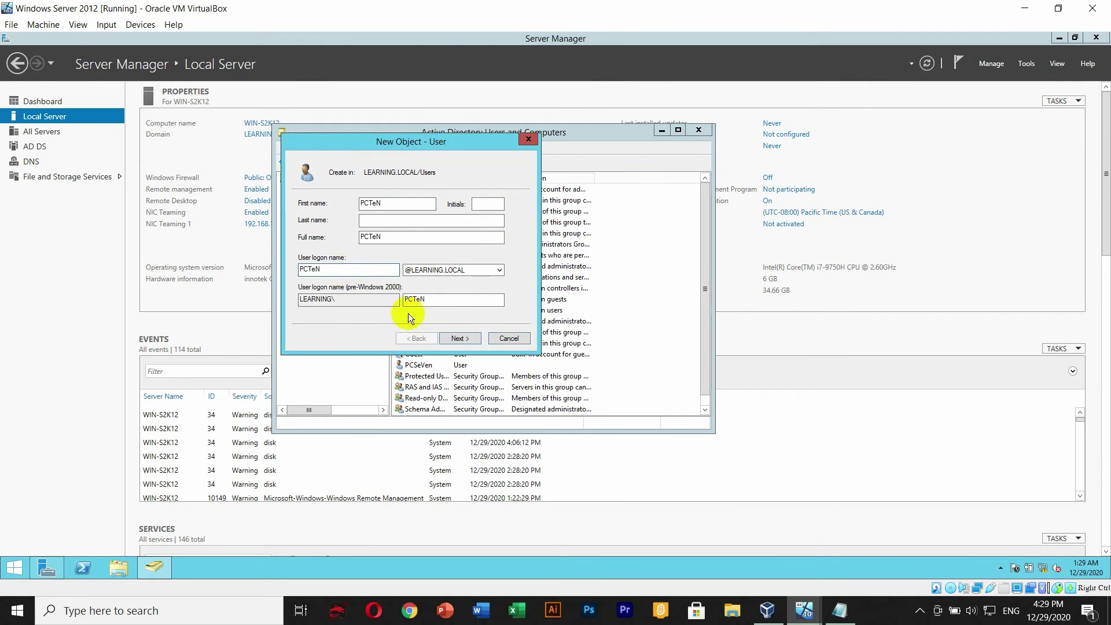
pyautogui.click(454, 340)
# - Set the password so the user cannot change it and it never expires, then finish creating PCTeN
pyautogui.click(318, 255)
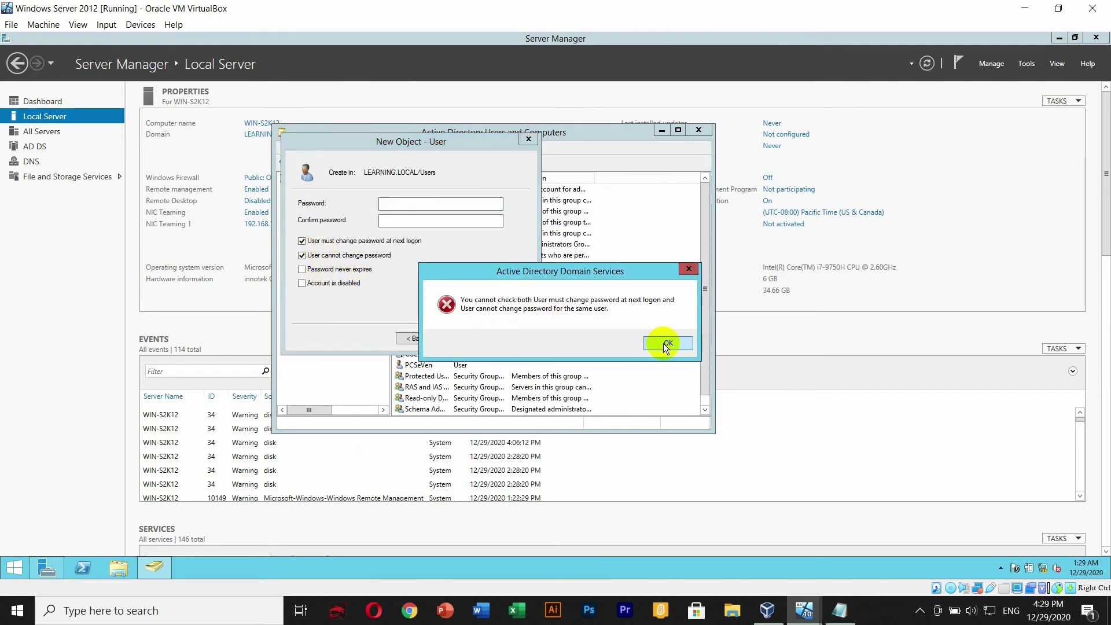
pyautogui.click(665, 344)
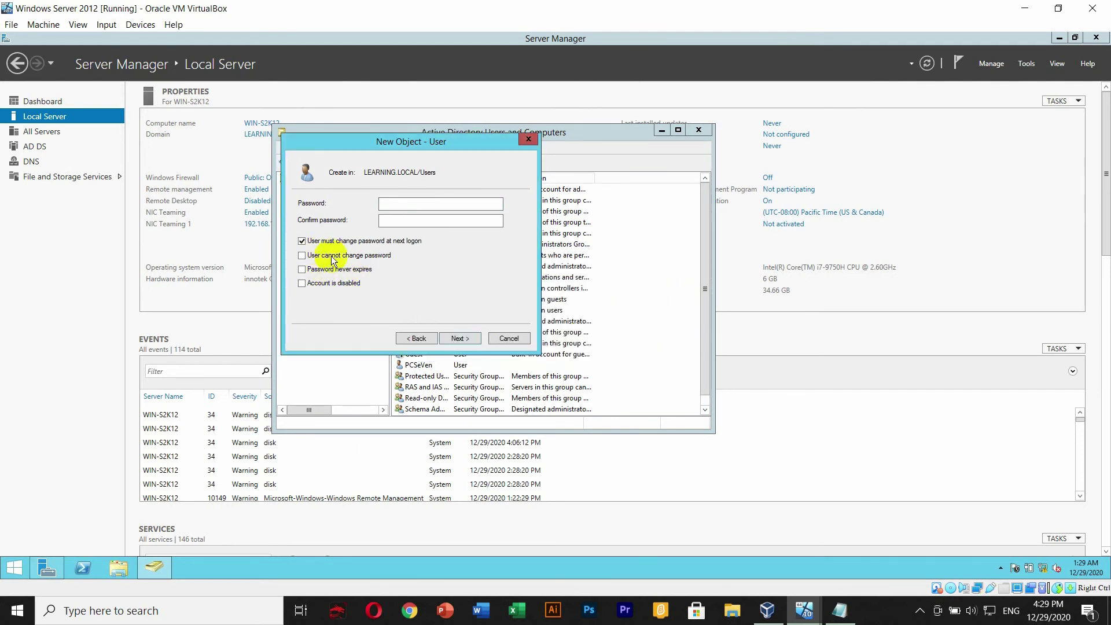
pyautogui.click(302, 241)
pyautogui.click(302, 256)
pyautogui.click(302, 269)
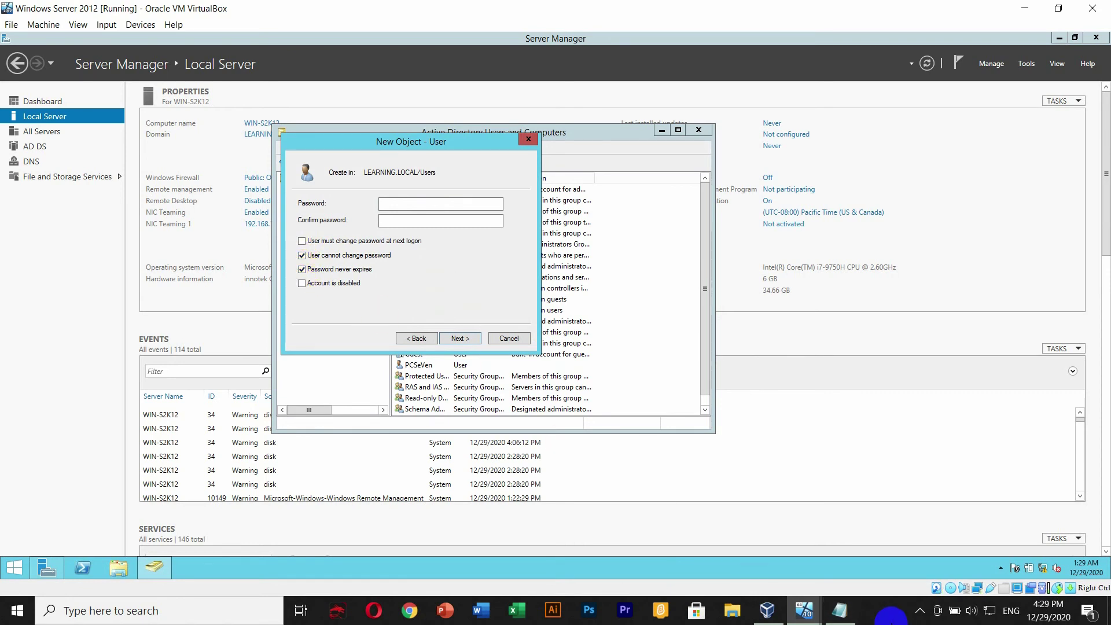
pyautogui.click(892, 613)
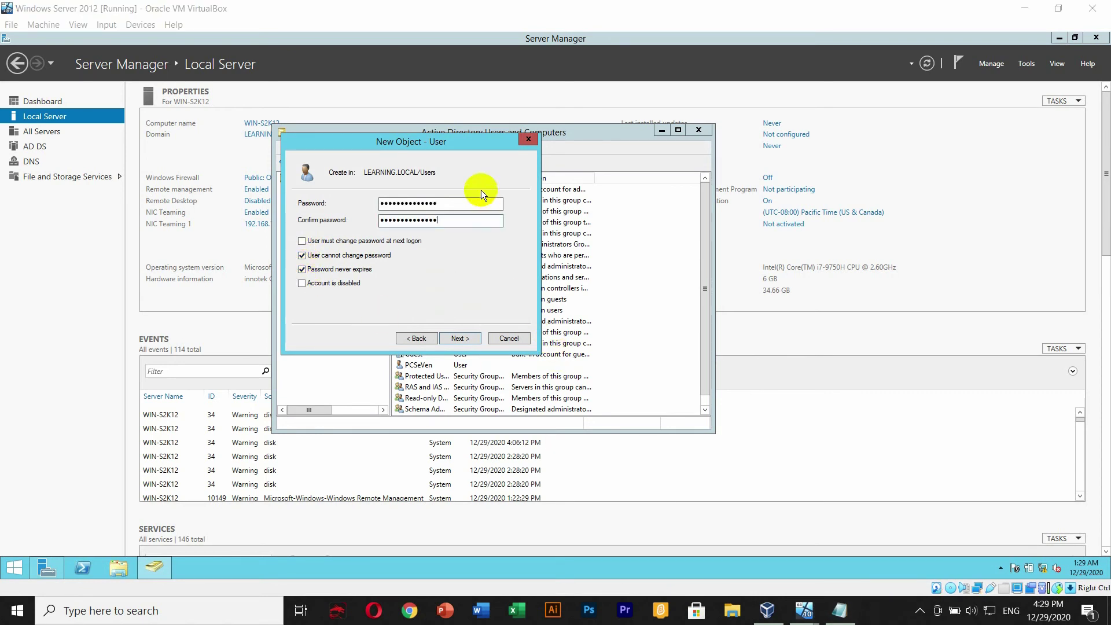
pyautogui.click(463, 339)
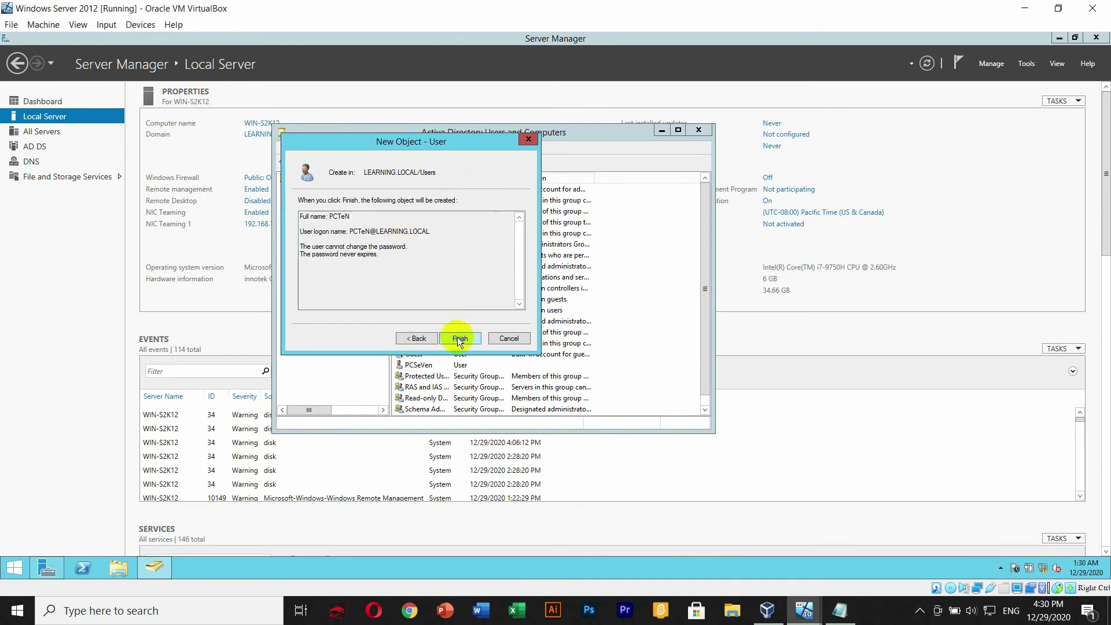
pyautogui.click(458, 338)
# - Check the new PCTeN user and PCTEN computer, then close Active Directory Users and Computers and Server Manager
pyautogui.click(426, 375)
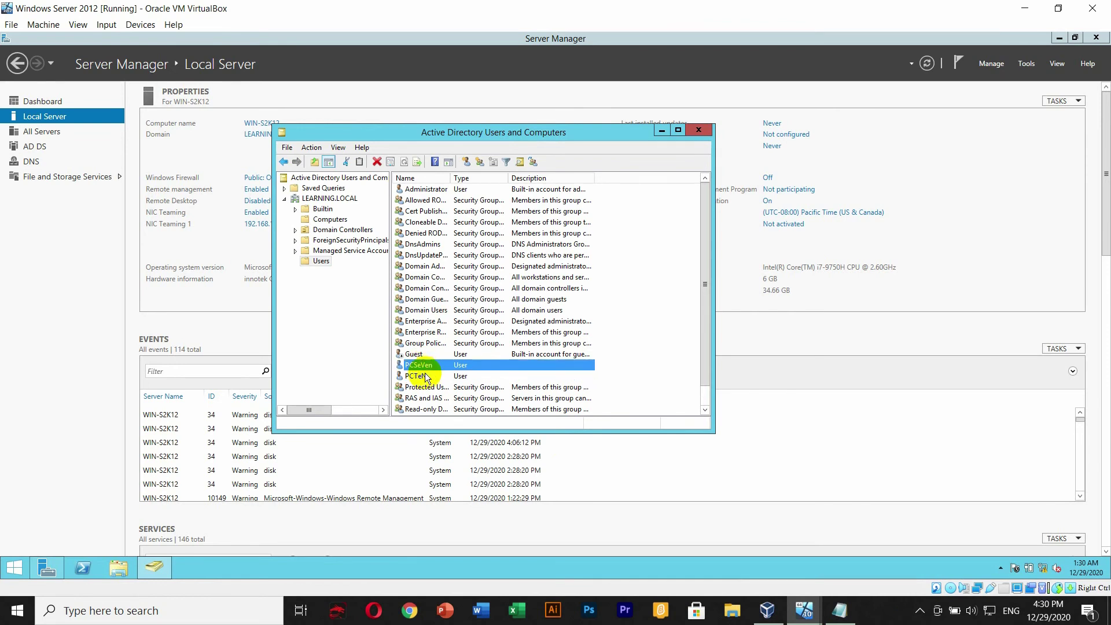
pyautogui.click(326, 219)
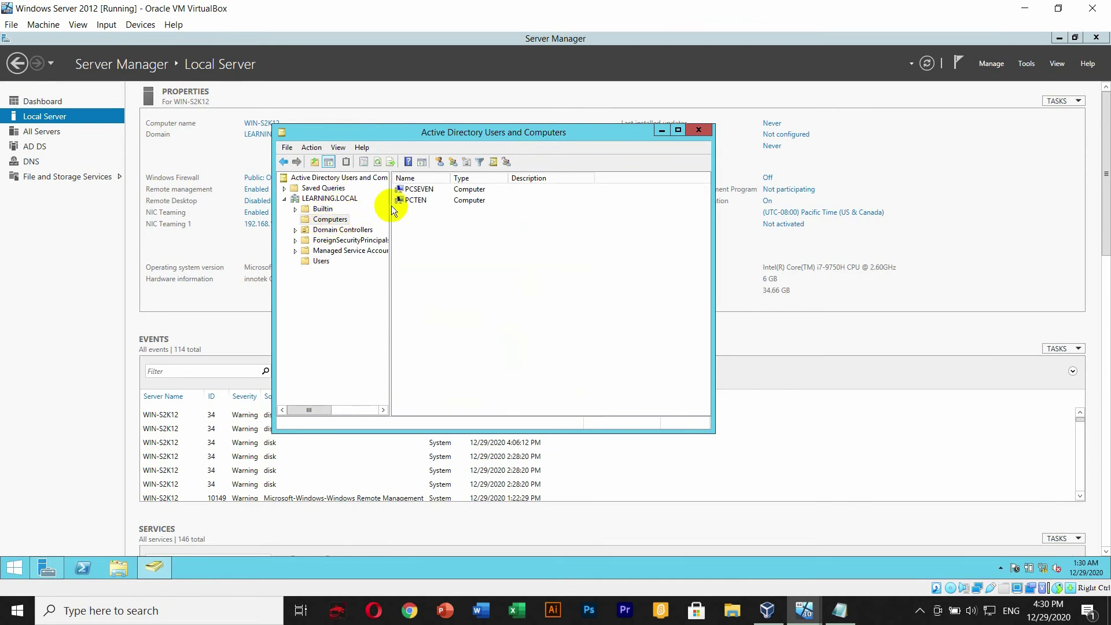
pyautogui.click(418, 200)
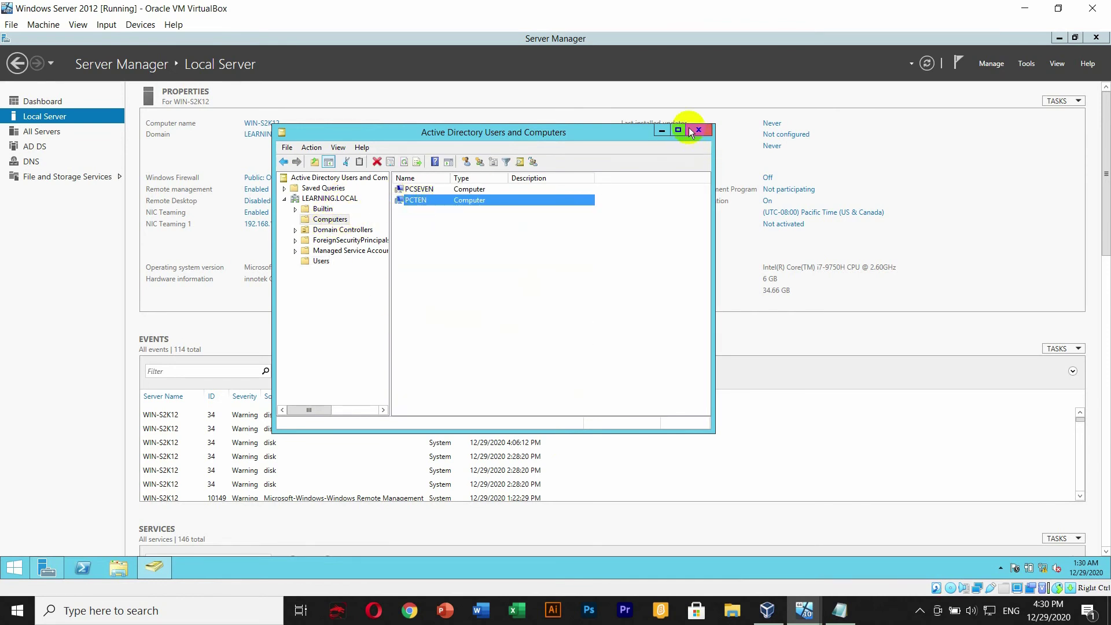
pyautogui.click(699, 129)
pyautogui.click(1097, 37)
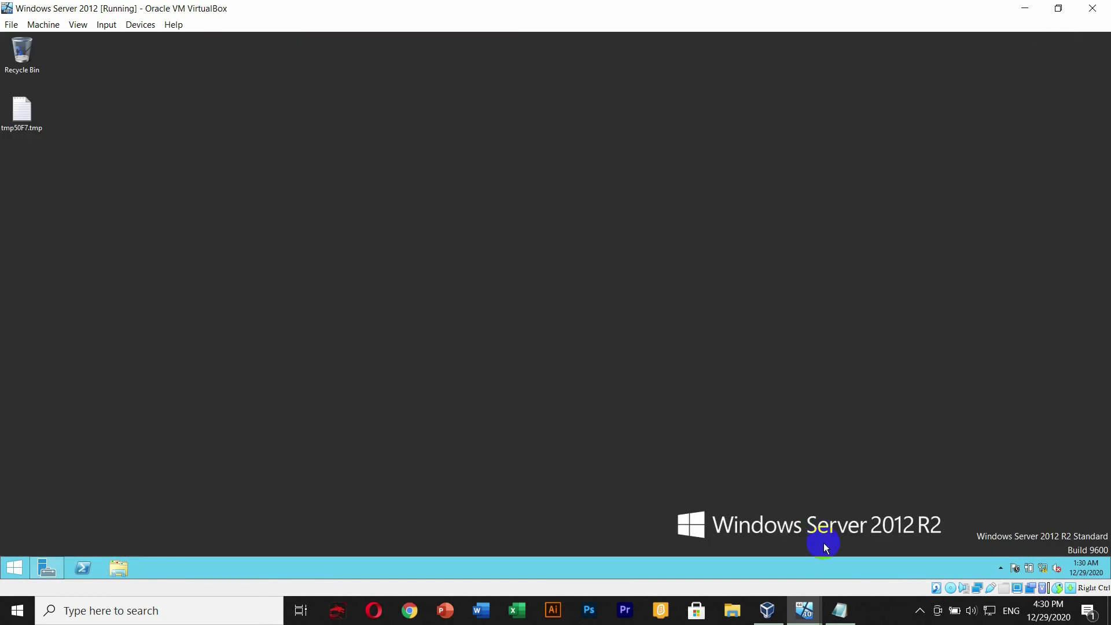
# - Switch to the Windows 10 VM and get past its lock screen
pyautogui.click(808, 605)
pyautogui.click(848, 550)
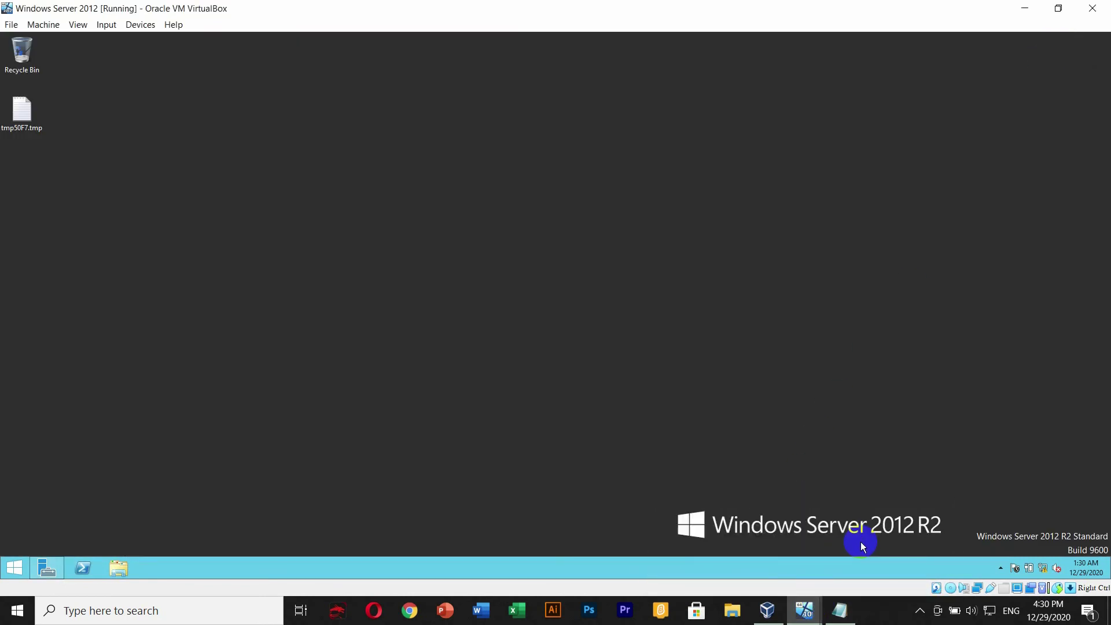
pyautogui.click(805, 611)
pyautogui.click(730, 557)
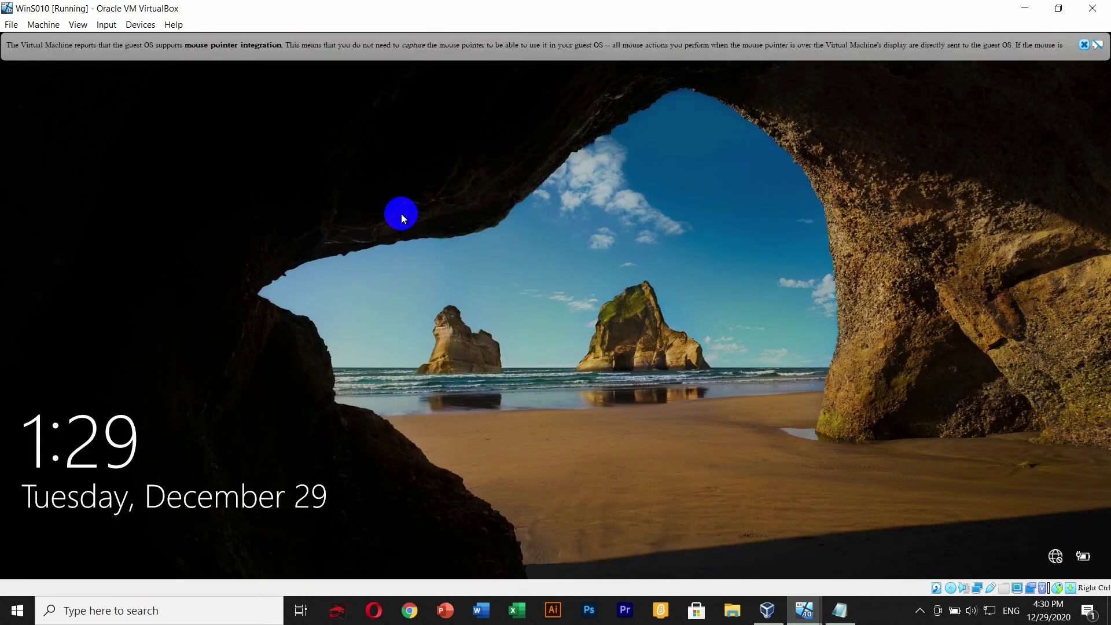
pyautogui.click(452, 203)
pyautogui.click(1085, 45)
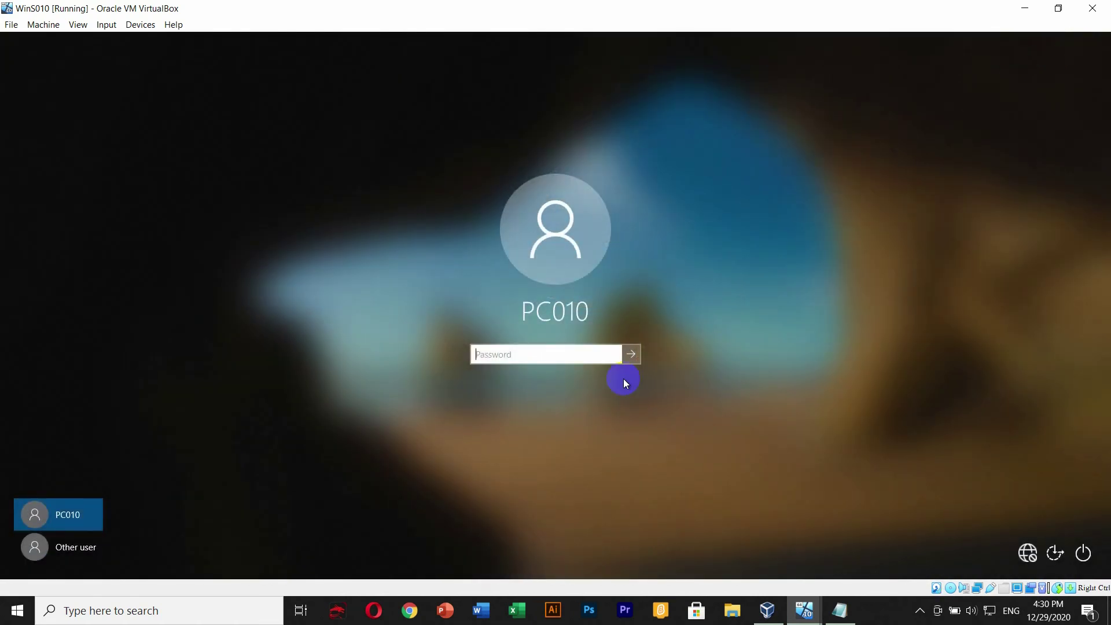
# - Sign in as Other user LEARNING\PCTEN with the account's password
pyautogui.click(75, 549)
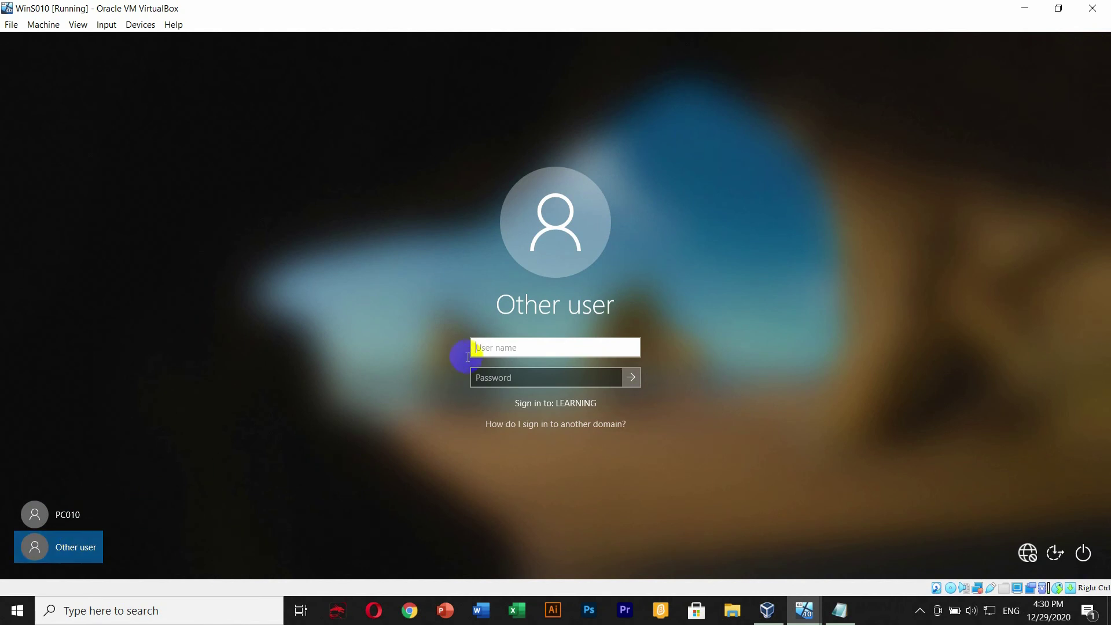
pyautogui.click(511, 342)
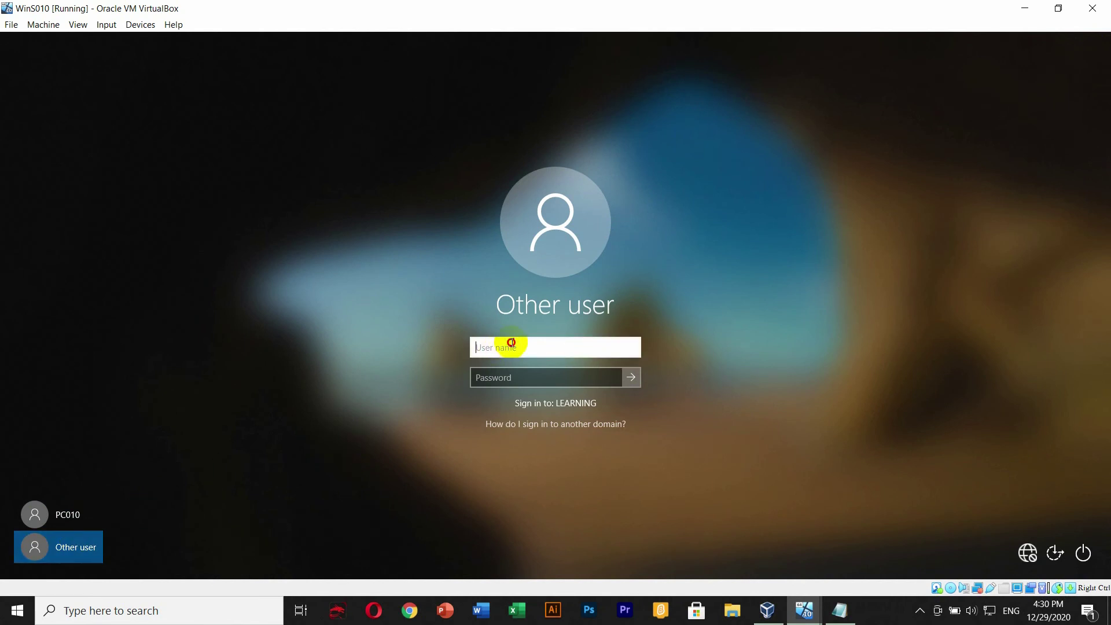
pyautogui.click(93, 549)
pyautogui.write('LEARNING\\P')
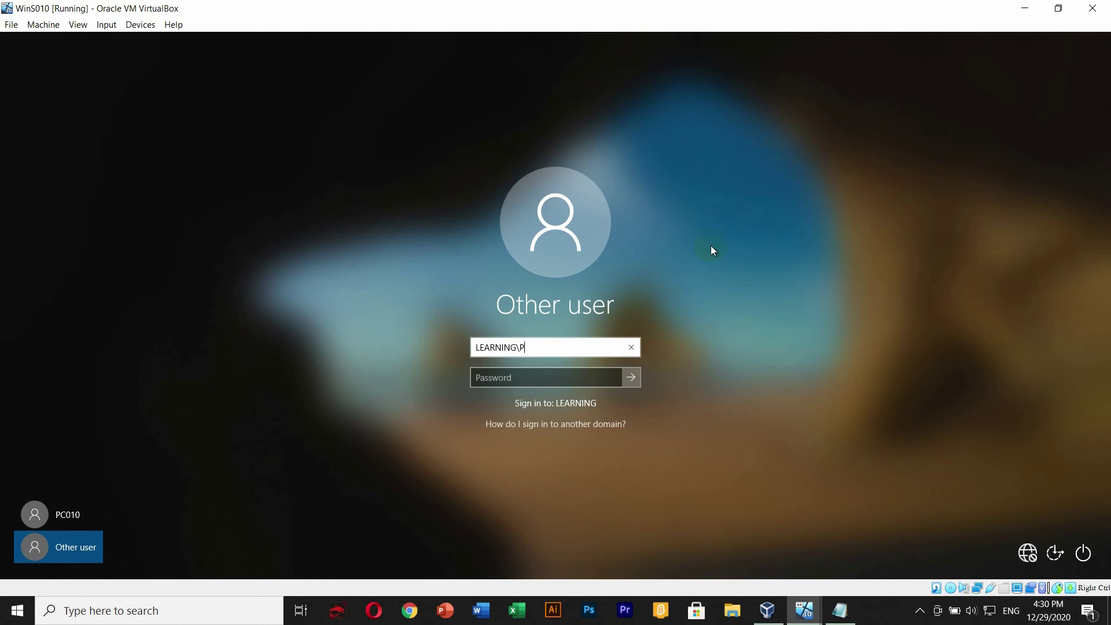
pyautogui.write('N')
pyautogui.press('Tab')
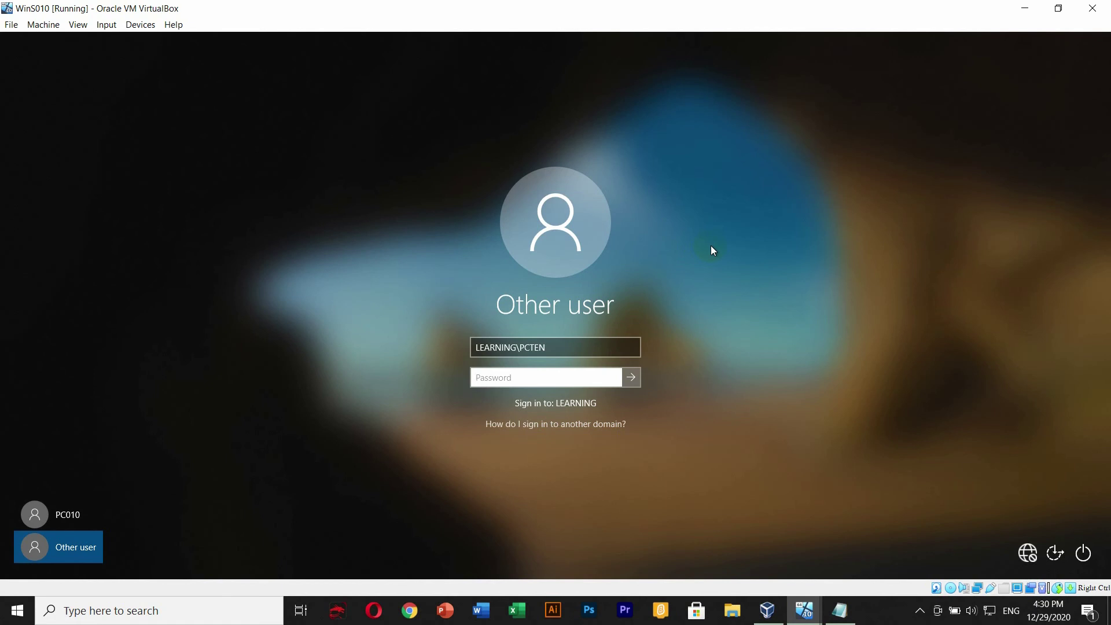
pyautogui.write('•')
pyautogui.write('•••••••••')
pyautogui.click(629, 382)
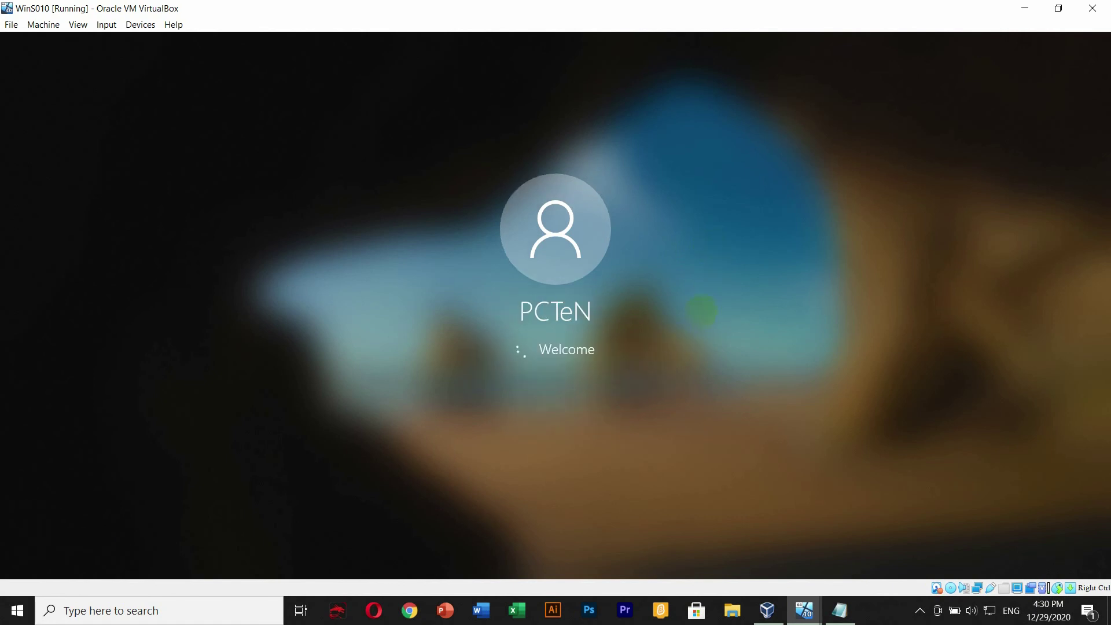
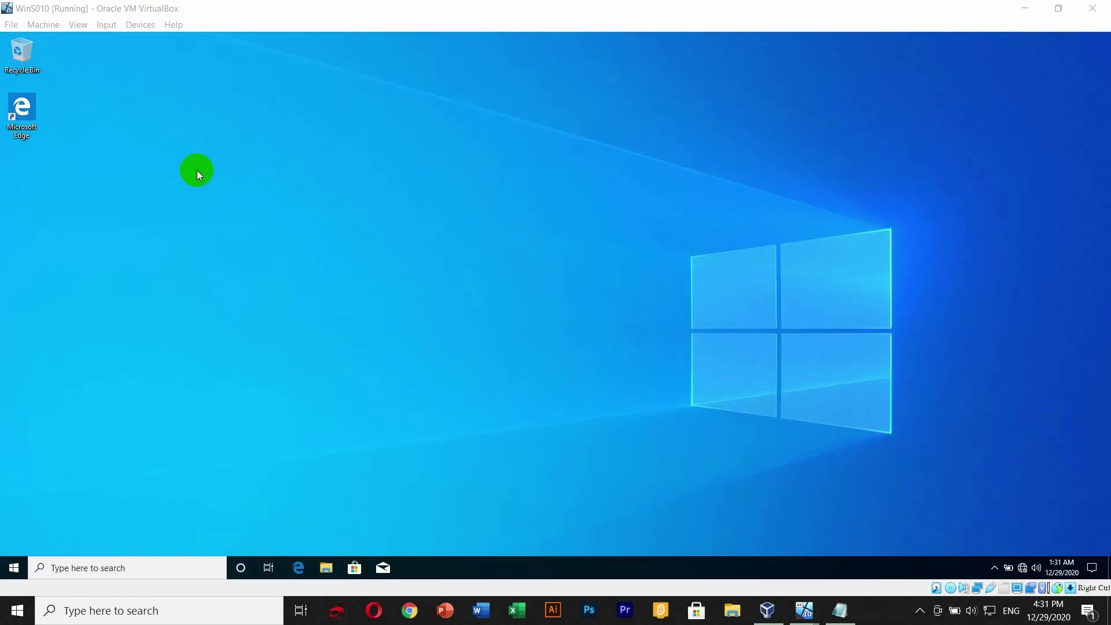
# - Refresh the Windows 10 guest desktop, then open and close the Start menu
pyautogui.rightClick(197, 170)
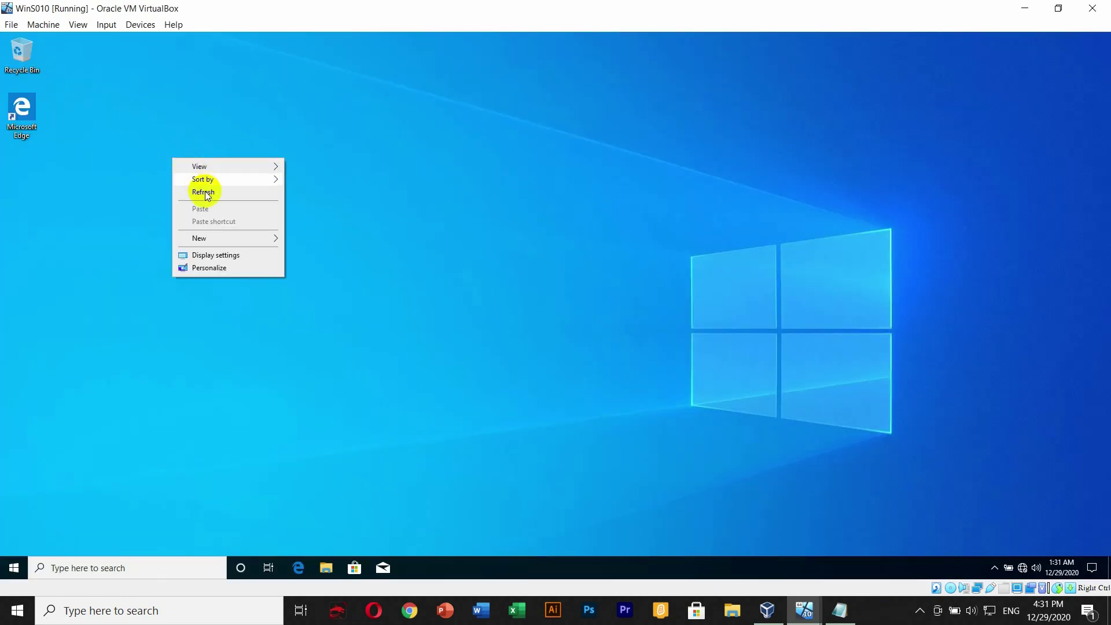
pyautogui.click(205, 191)
pyautogui.click(13, 566)
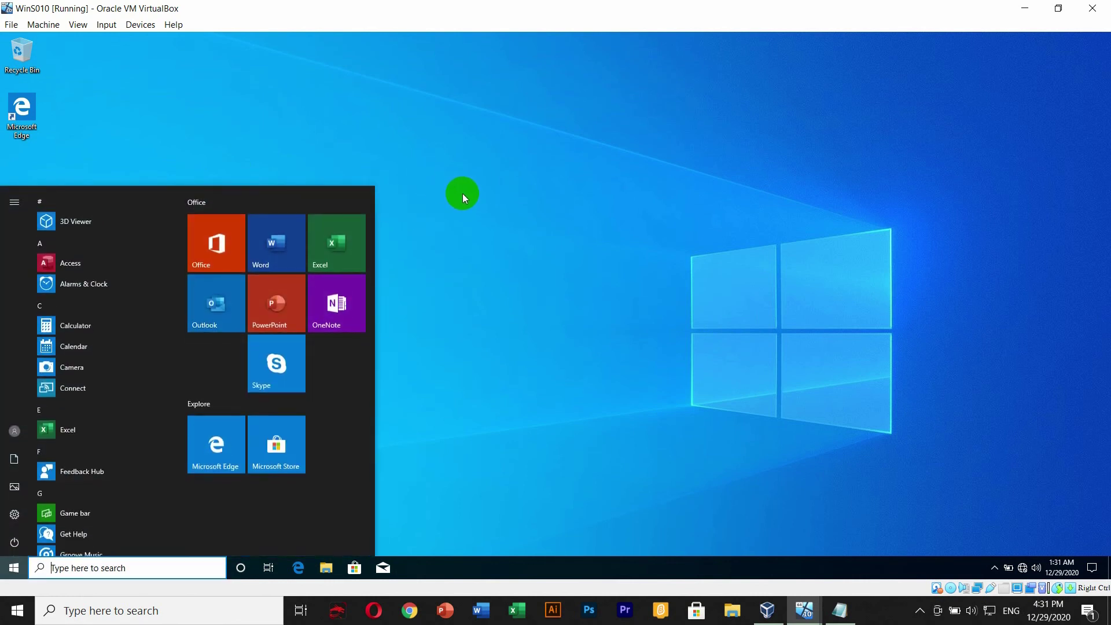
pyautogui.click(467, 199)
# - Open Command Prompt with Win+R and cmd, and run whoami
pyautogui.press('super+r')
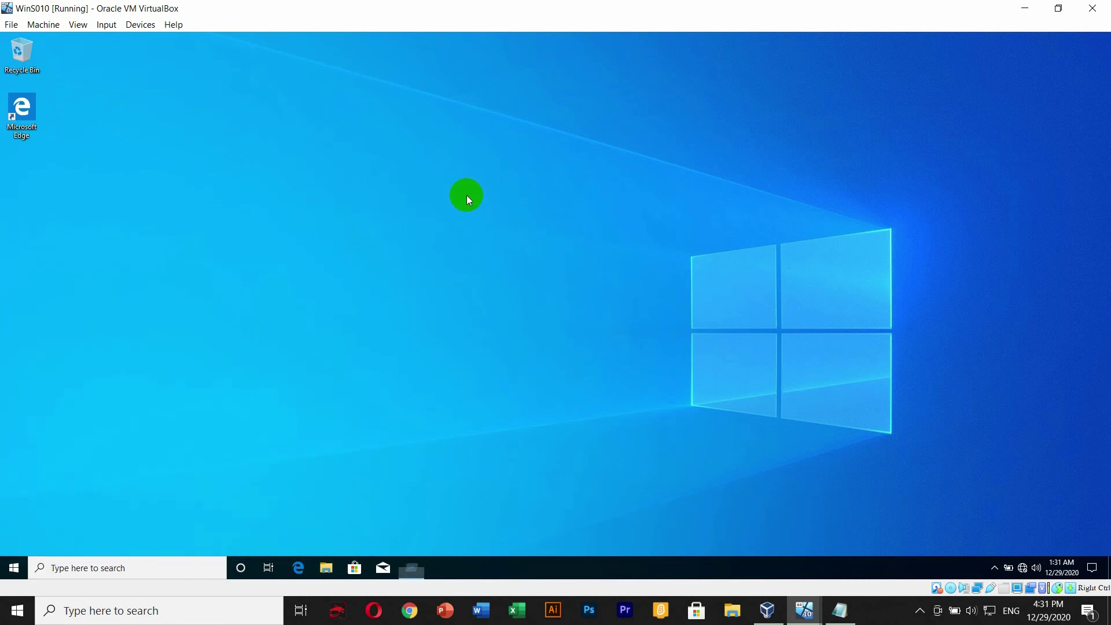
pyautogui.write('cmd')
pyautogui.press('Return')
pyautogui.write('who')
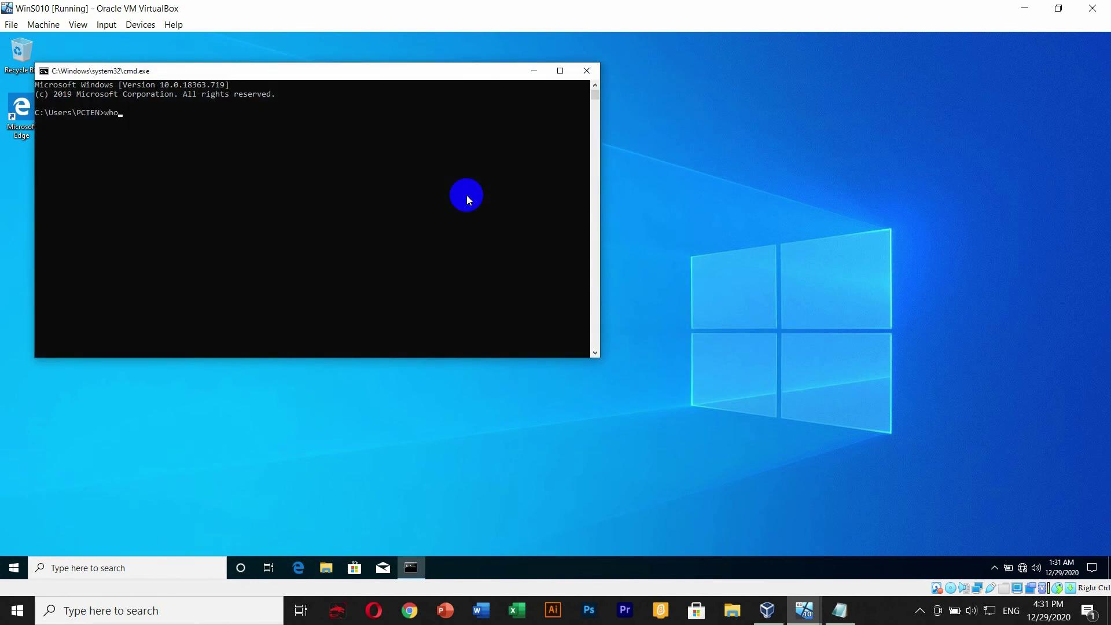
pyautogui.write('ami')
pyautogui.press('Return')
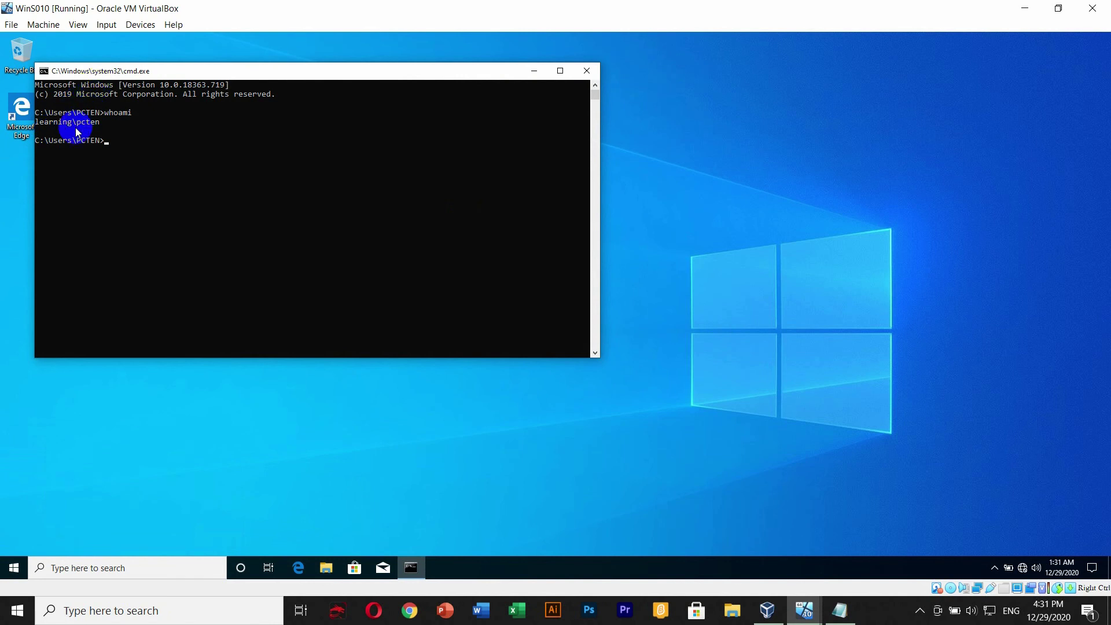
# - Highlight the 'learning' domain name in the whoami output, then close the console
pyautogui.moveTo(98, 71); pyautogui.dragTo(230, 68)
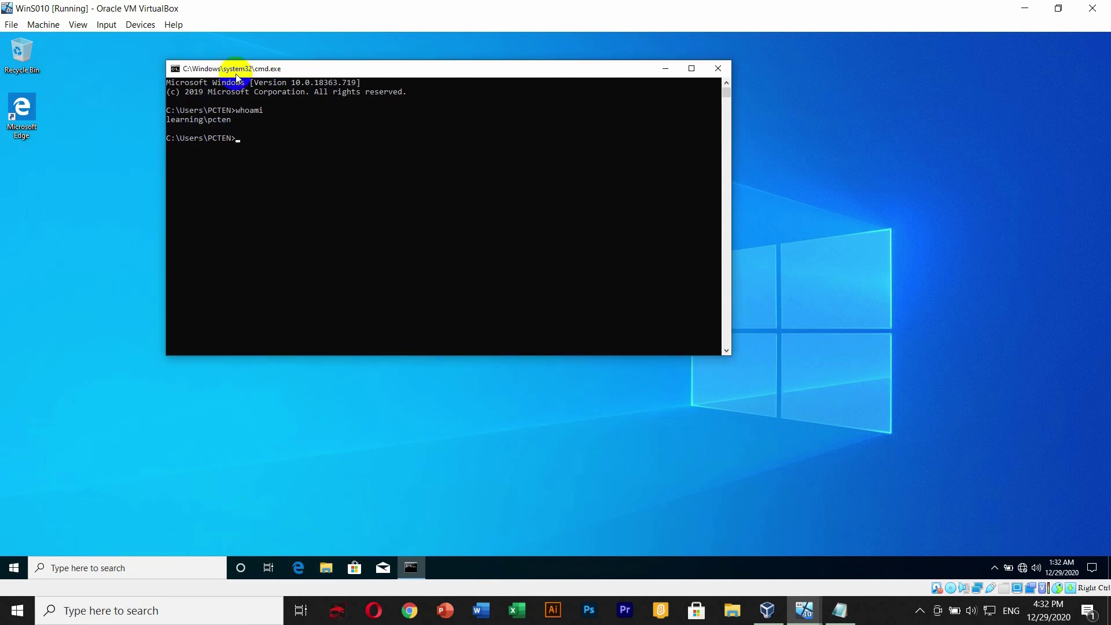
pyautogui.moveTo(167, 120)
pyautogui.mouseDown()
pyautogui.moveTo(201, 121)
pyautogui.moveTo(157, 119)
pyautogui.mouseUp()
pyautogui.click(228, 120)
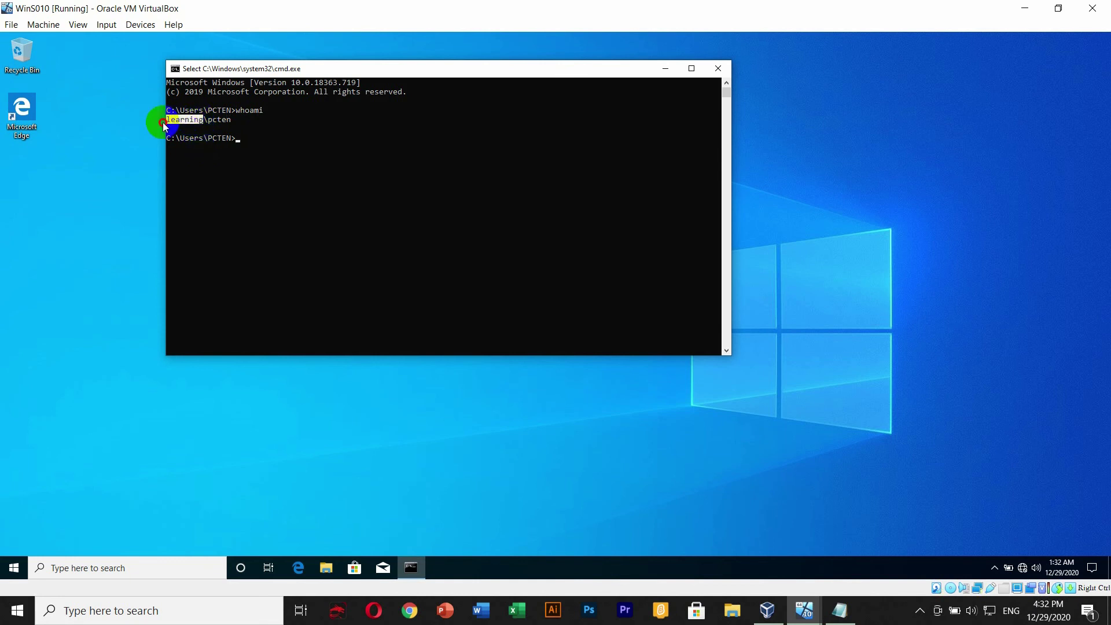
pyautogui.click(726, 64)
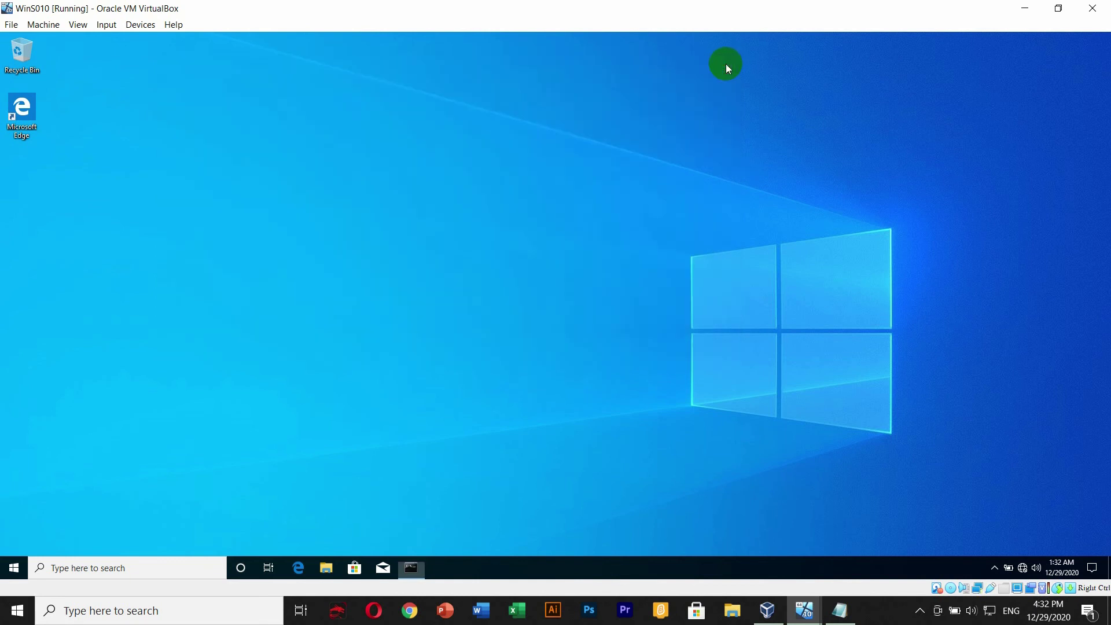
# - Restart the Windows 10 guest from the Start menu's power options
pyautogui.click(12, 566)
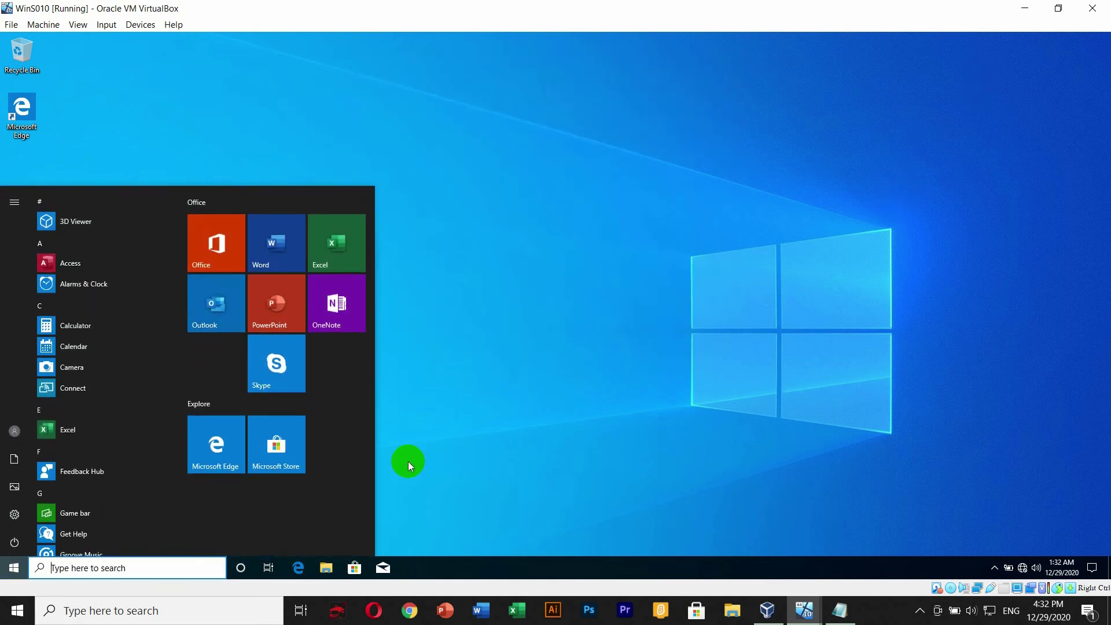
pyautogui.click(13, 542)
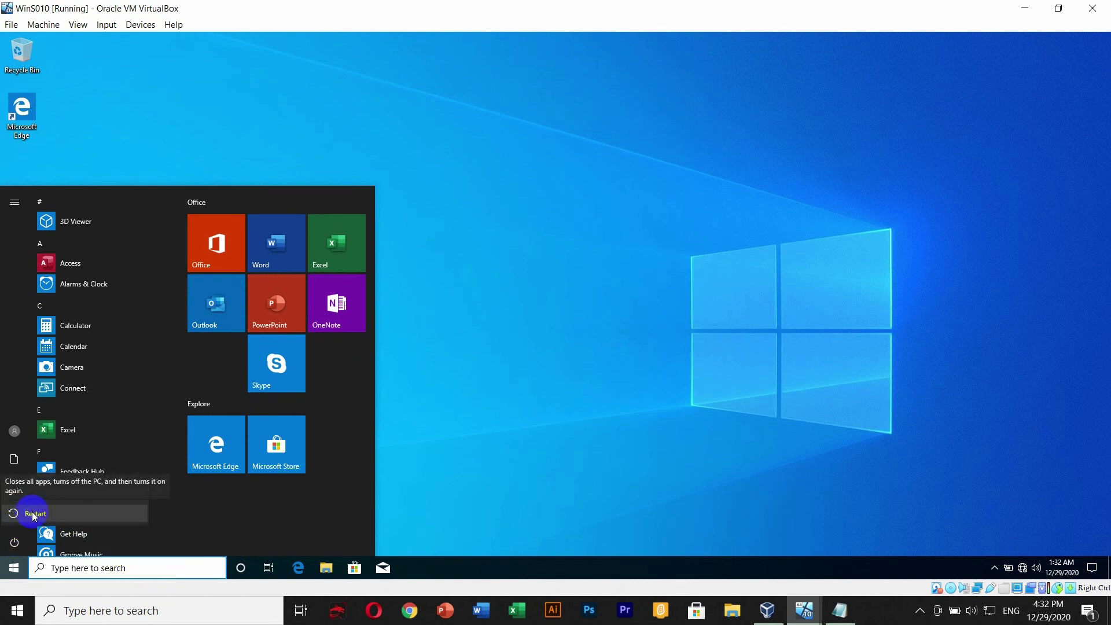
pyautogui.click(33, 512)
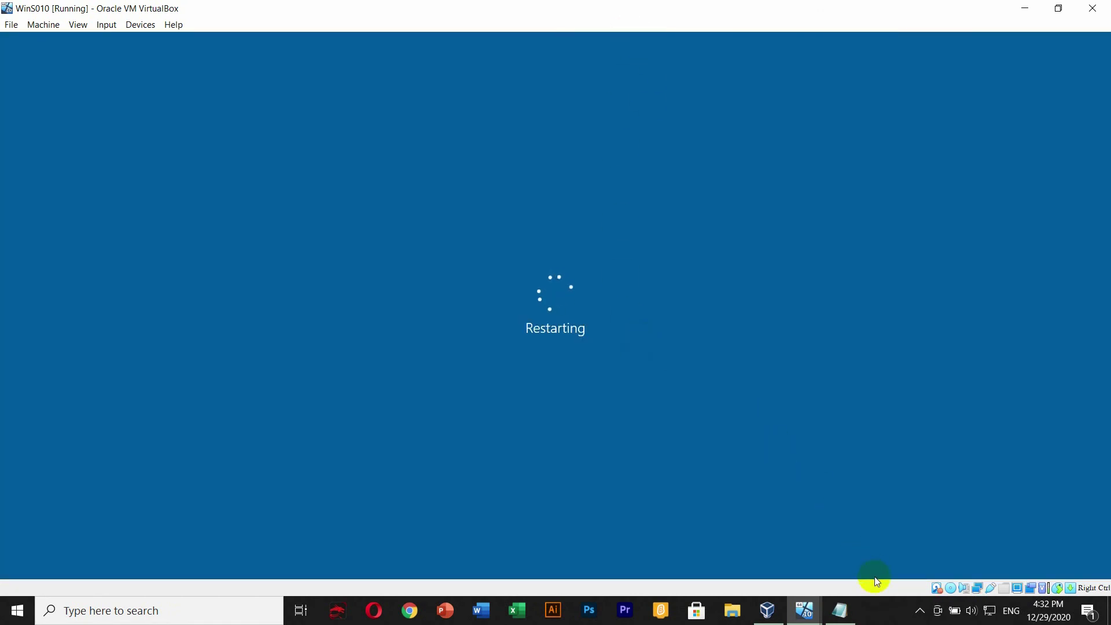
pyautogui.click(888, 617)
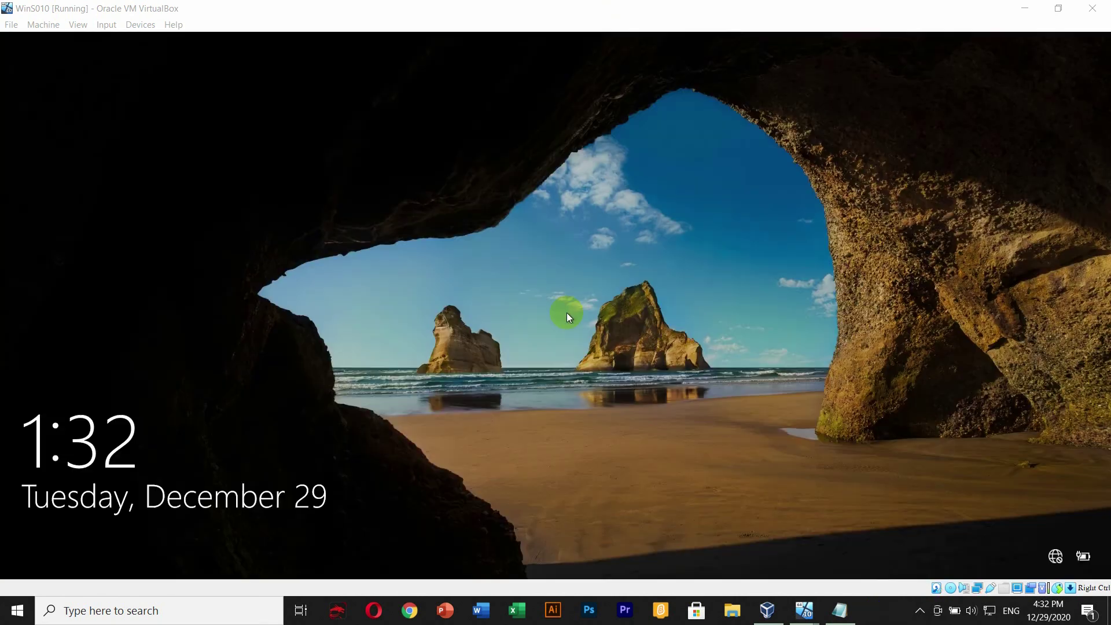
# - Get past the lock screen and sign back in with the account password
pyautogui.click(503, 280)
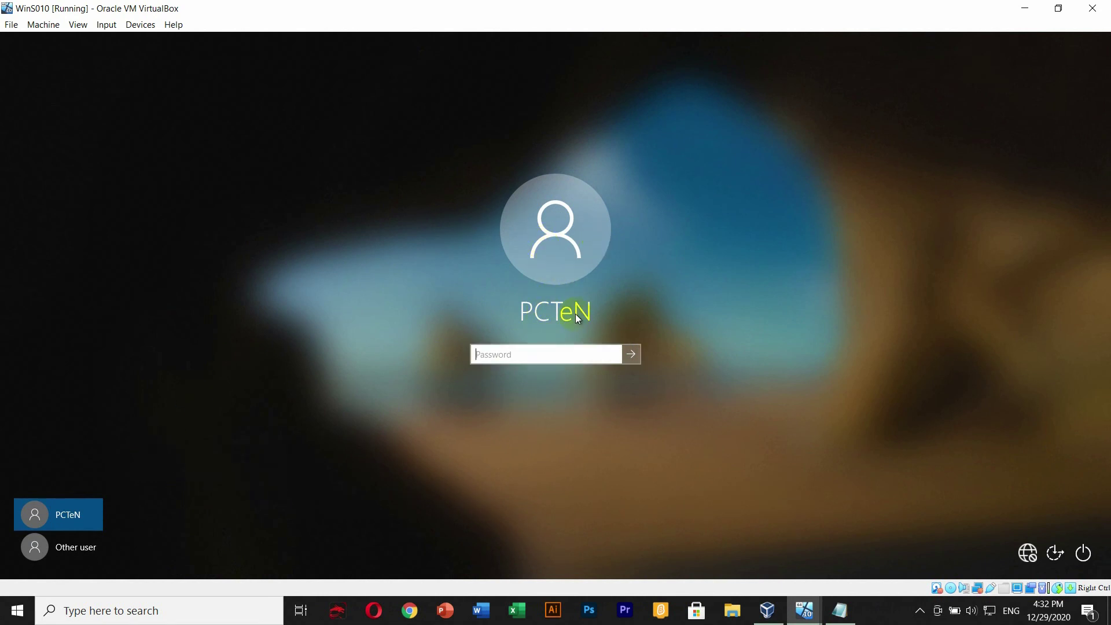
pyautogui.moveTo(801, 617)
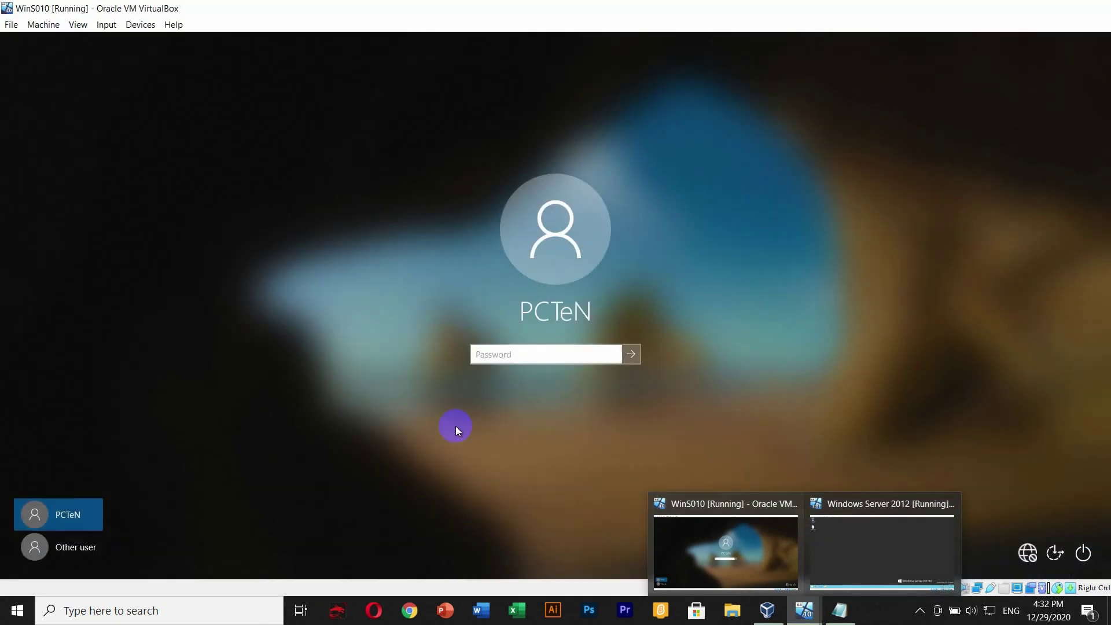
pyautogui.click(456, 426)
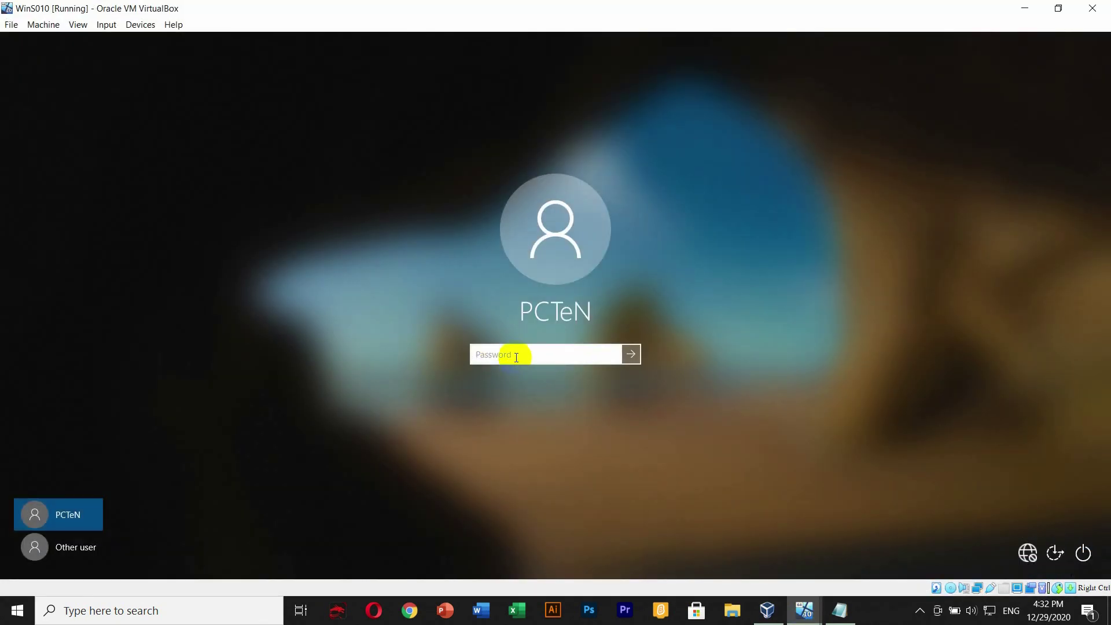
pyautogui.write('••••••••••••••')
pyautogui.press('Return')
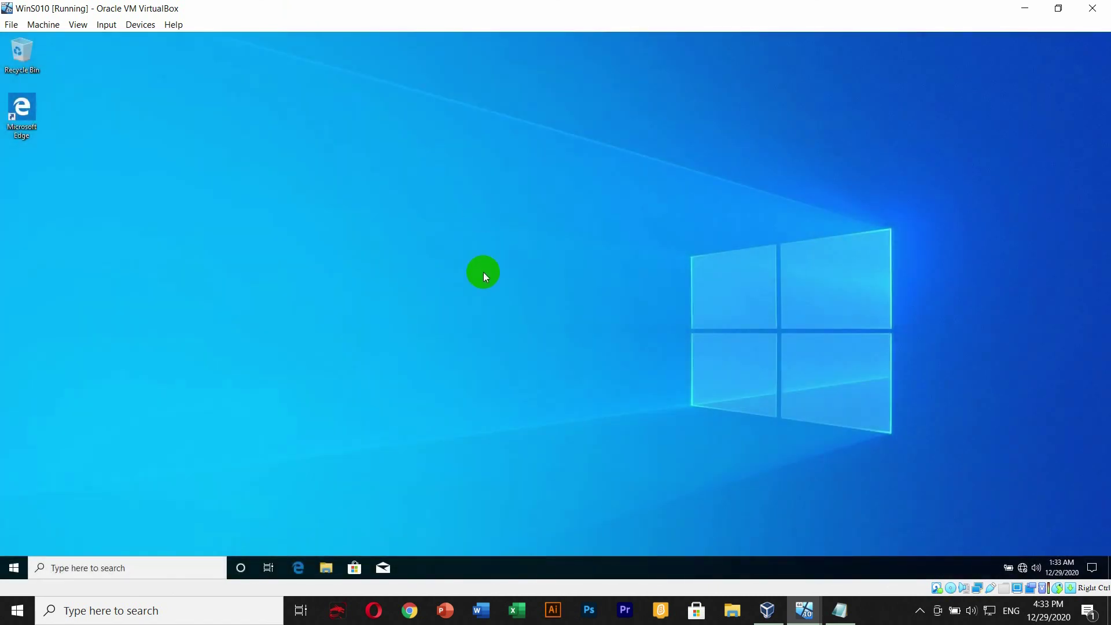
# - Refresh the Windows 10 desktop, then shut down the Windows 10 guest
pyautogui.rightClick(328, 213)
pyautogui.click(371, 249)
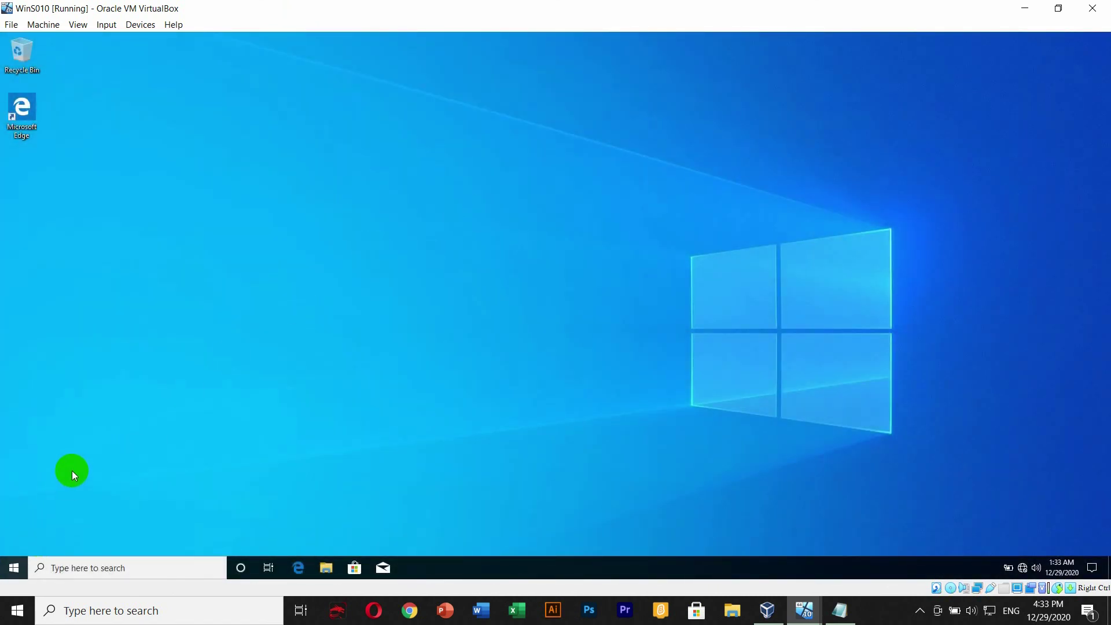
pyautogui.click(13, 565)
pyautogui.click(14, 543)
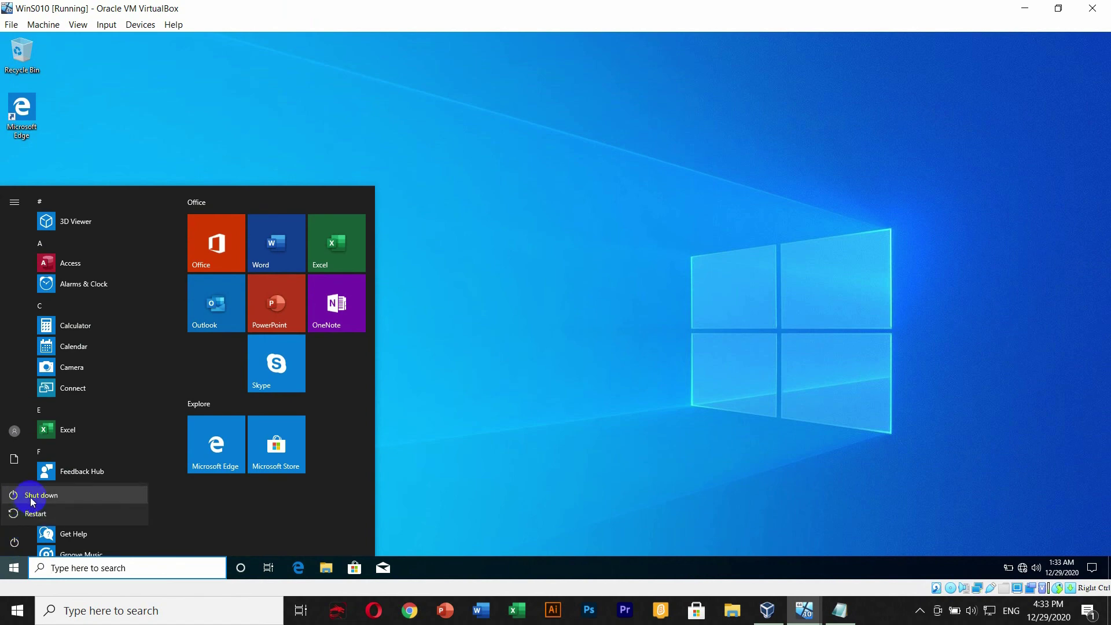
pyautogui.click(23, 495)
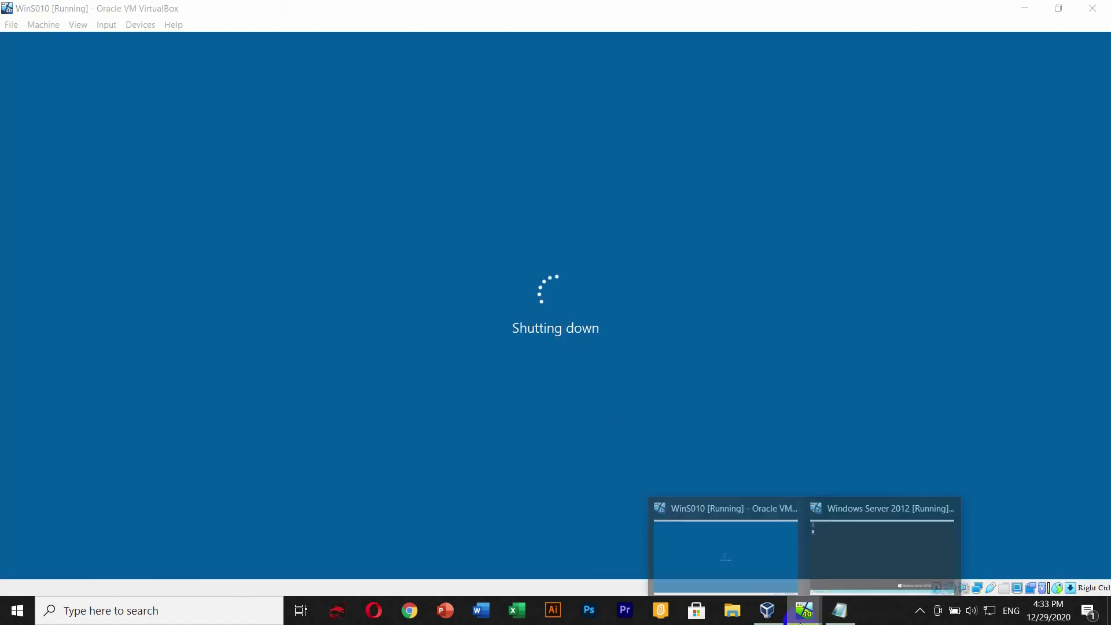
# - In VirtualBox Manager, show the Windows Server 2012 guest, then minimize it and hide the Manager
pyautogui.click(770, 614)
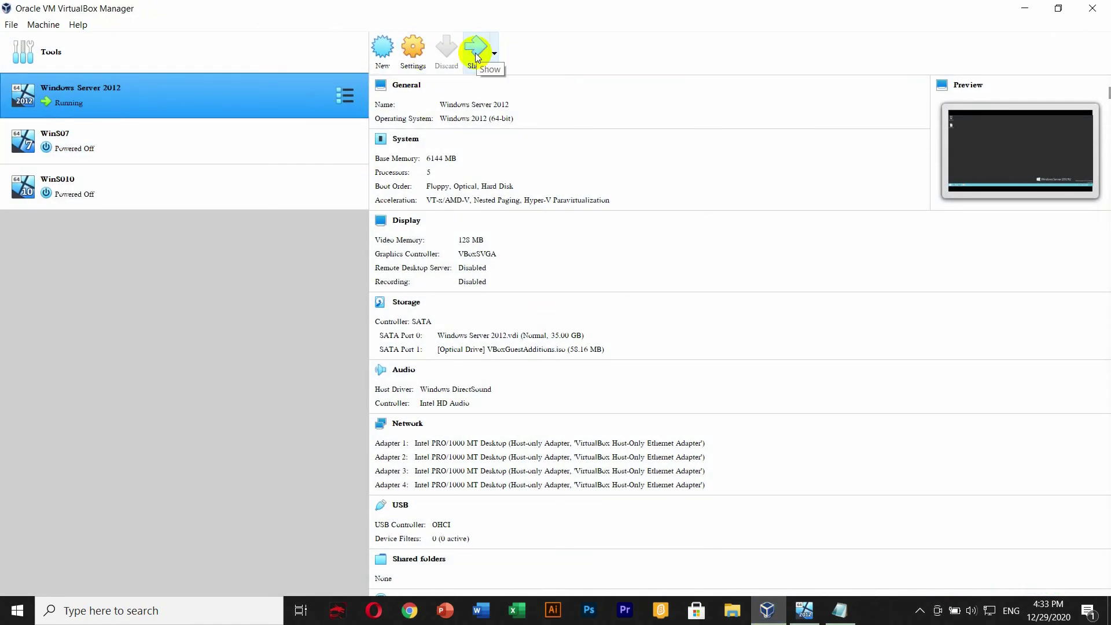
pyautogui.click(477, 56)
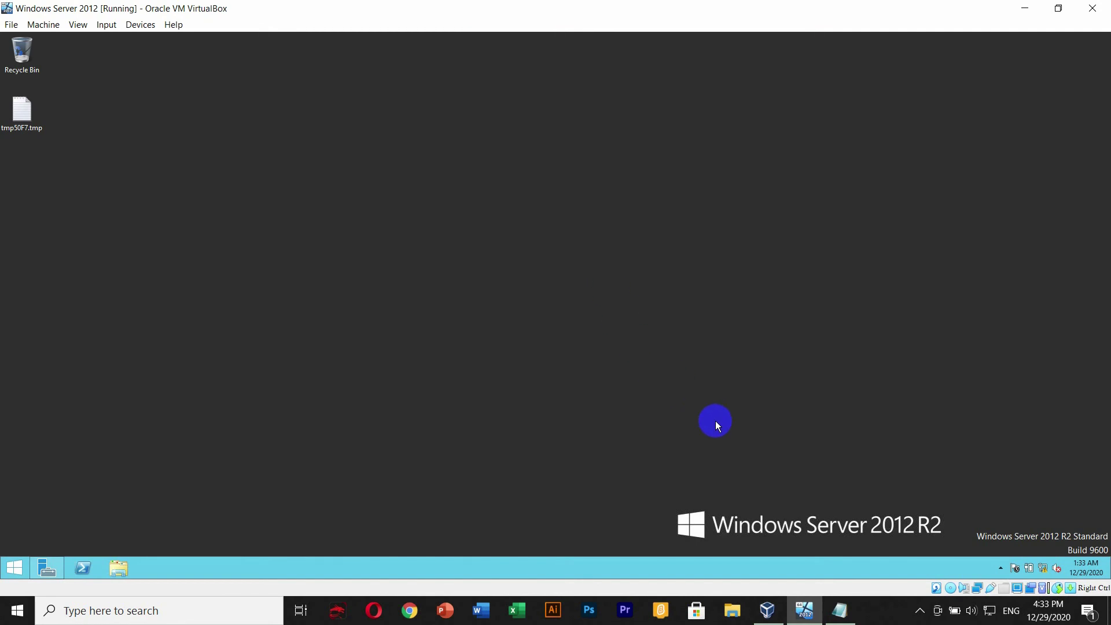
pyautogui.click(1027, 10)
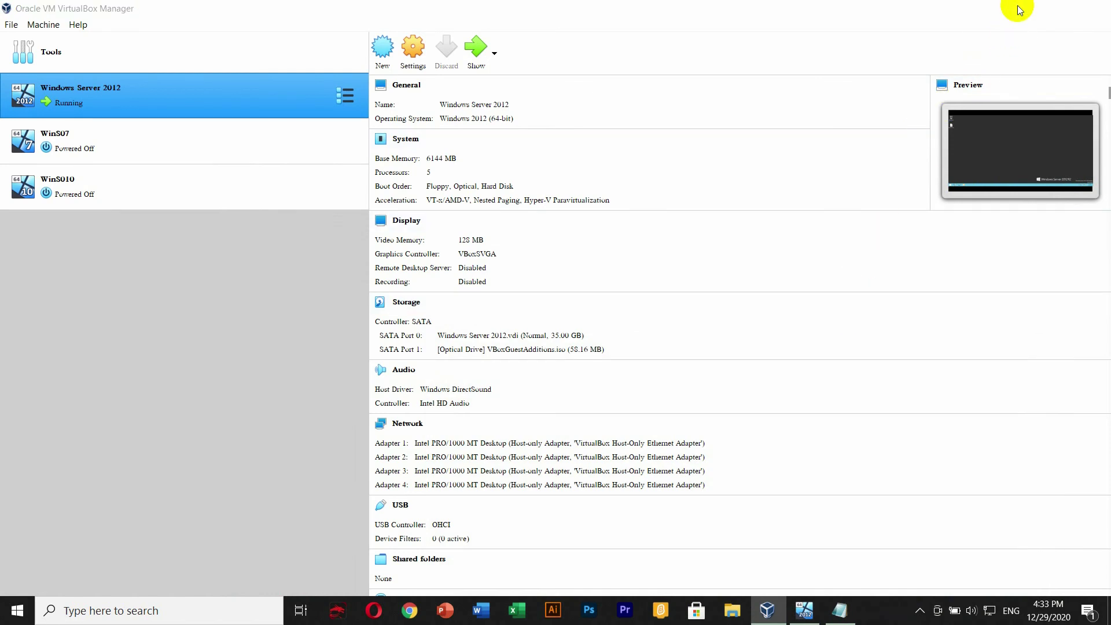
pyautogui.click(1020, 11)
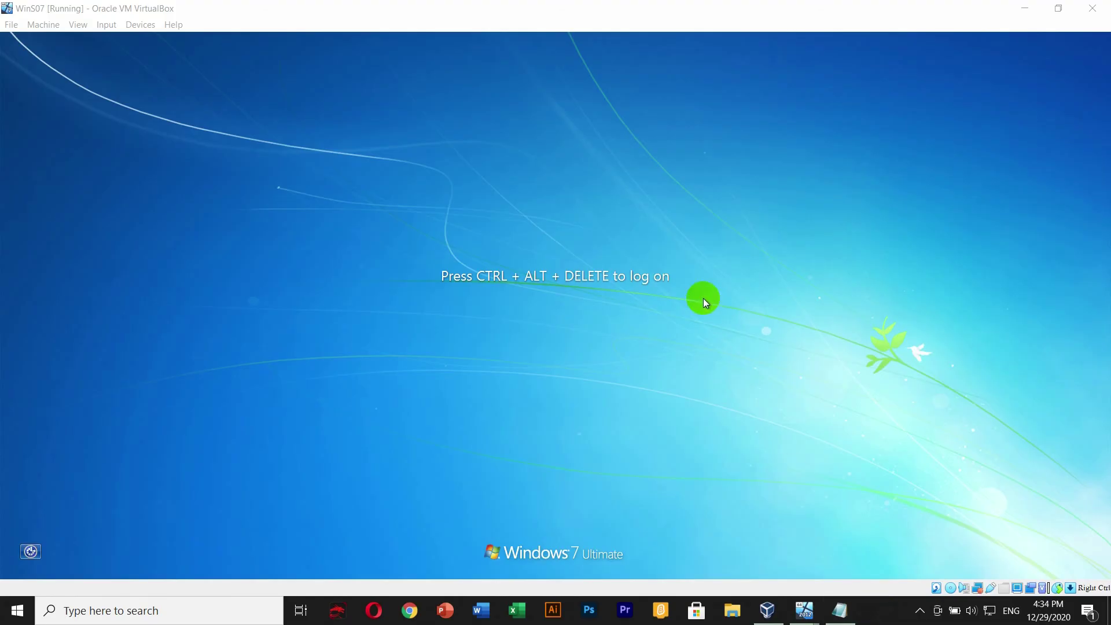
# - Send Ctrl-Alt-Del to the Windows 7 guest and sign in with the LEARNING user's password
pyautogui.click(531, 289)
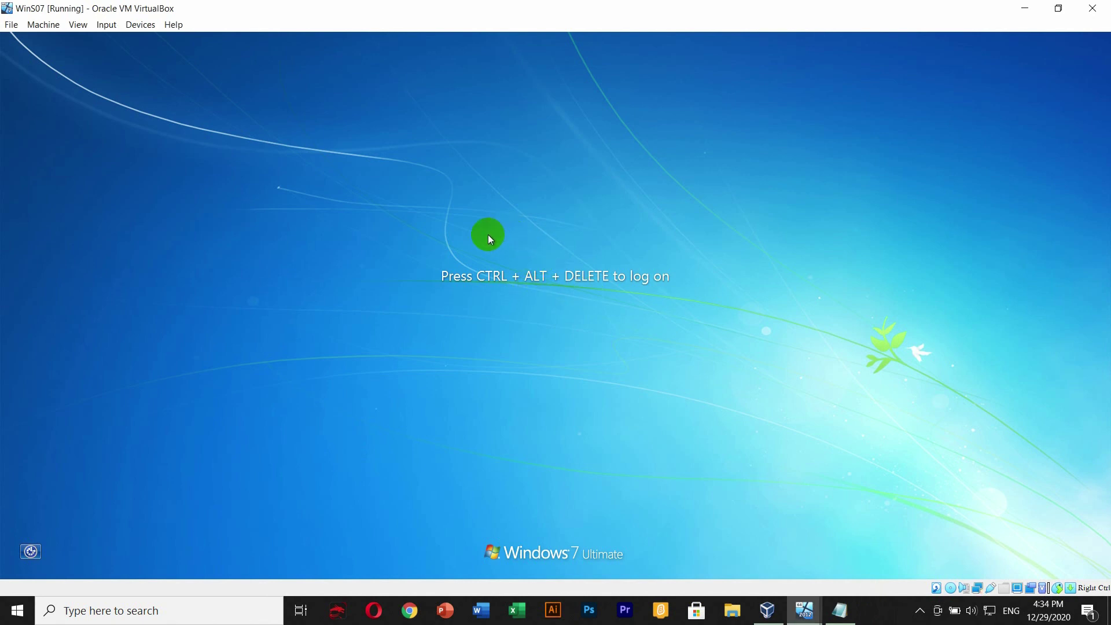
pyautogui.click(101, 25)
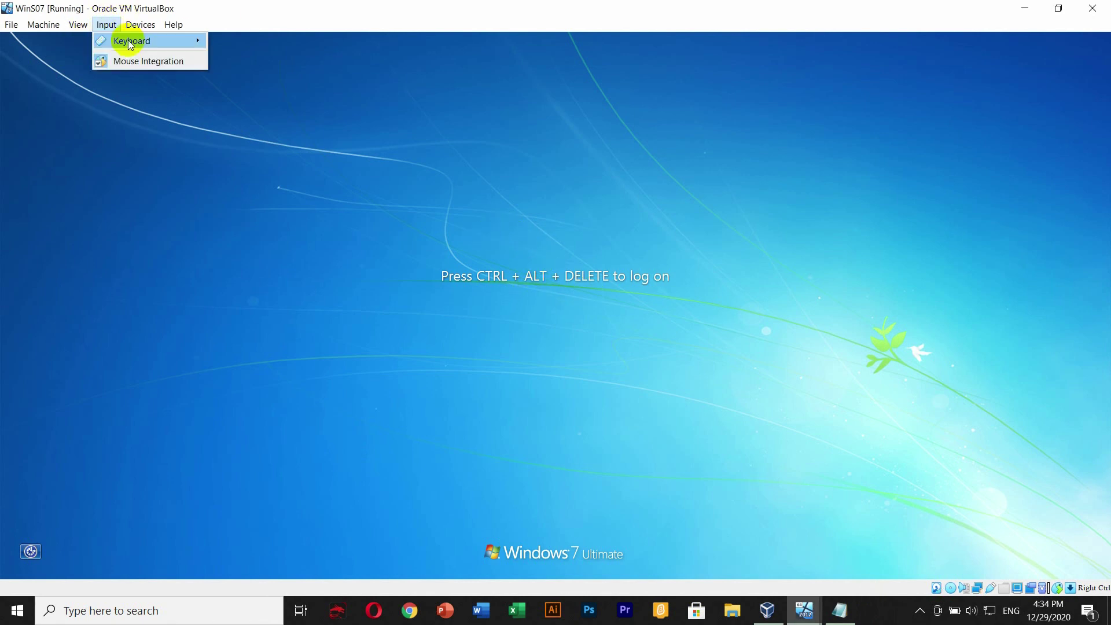
pyautogui.moveTo(176, 42)
pyautogui.click(279, 80)
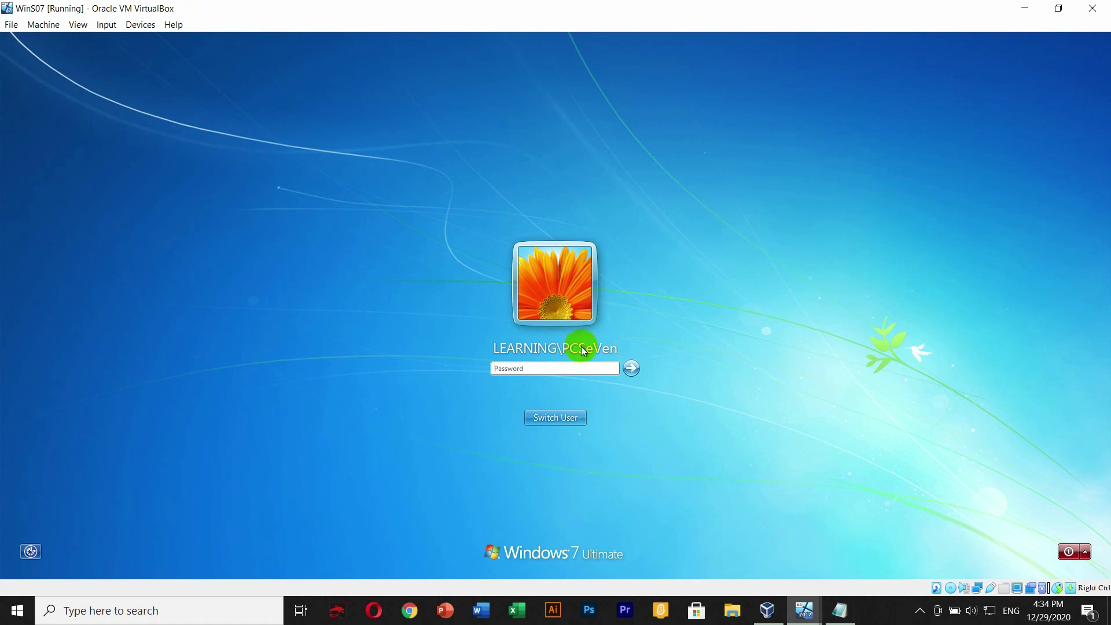
pyautogui.click(562, 366)
pyautogui.click(529, 368)
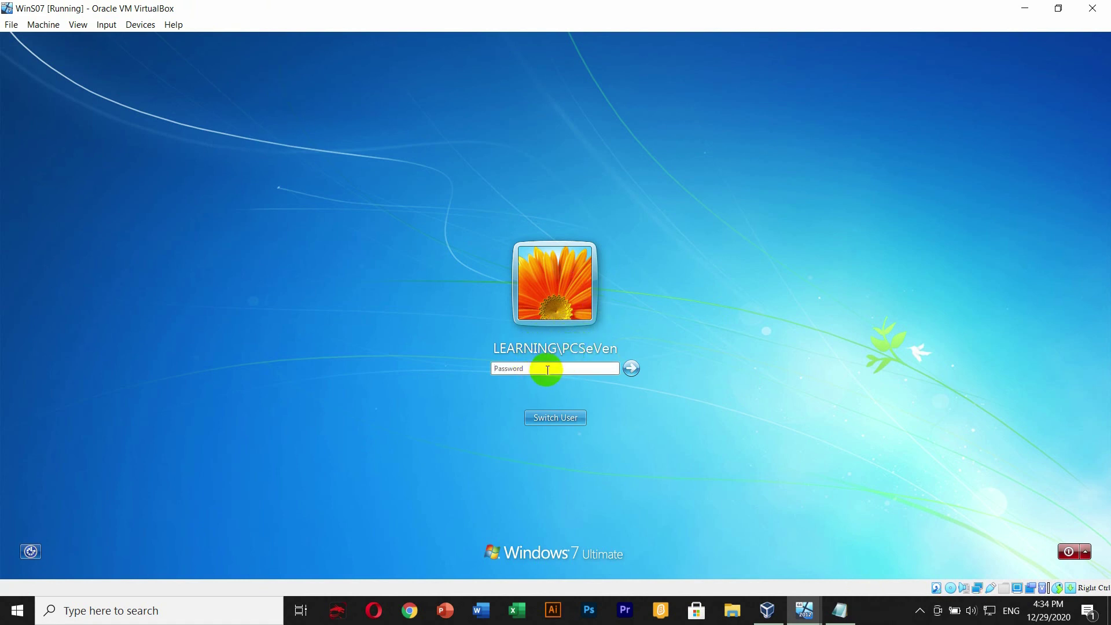
pyautogui.click(538, 366)
pyautogui.write('•••••••••••••')
pyautogui.press('Return')
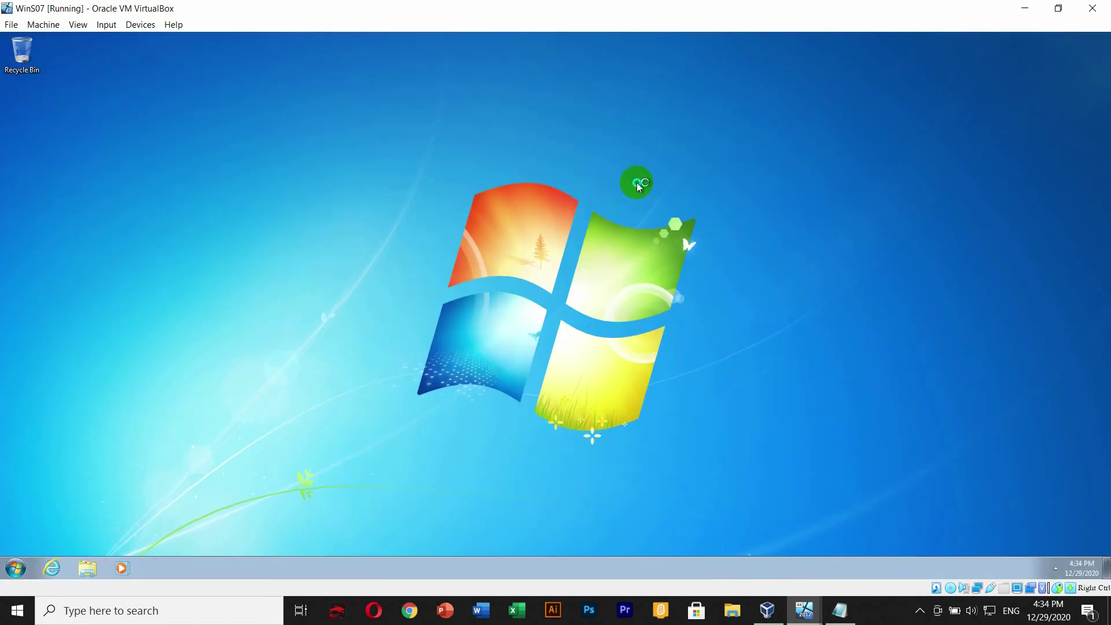
# - Refresh the Windows 7 desktop twice
pyautogui.rightClick(637, 181)
pyautogui.click(685, 222)
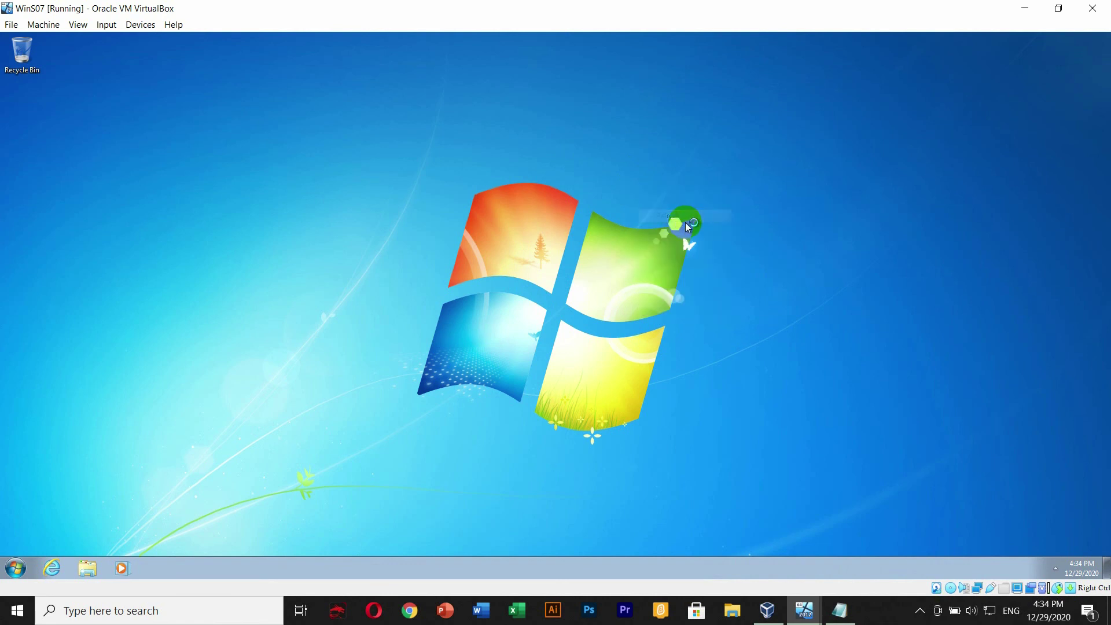
pyautogui.rightClick(403, 207)
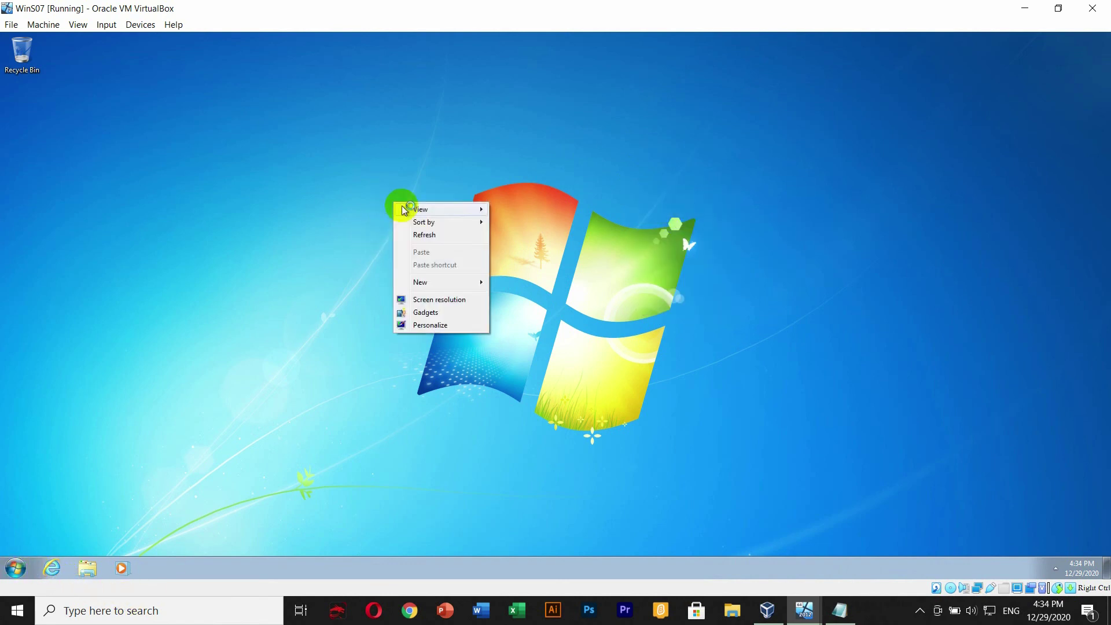
pyautogui.click(447, 235)
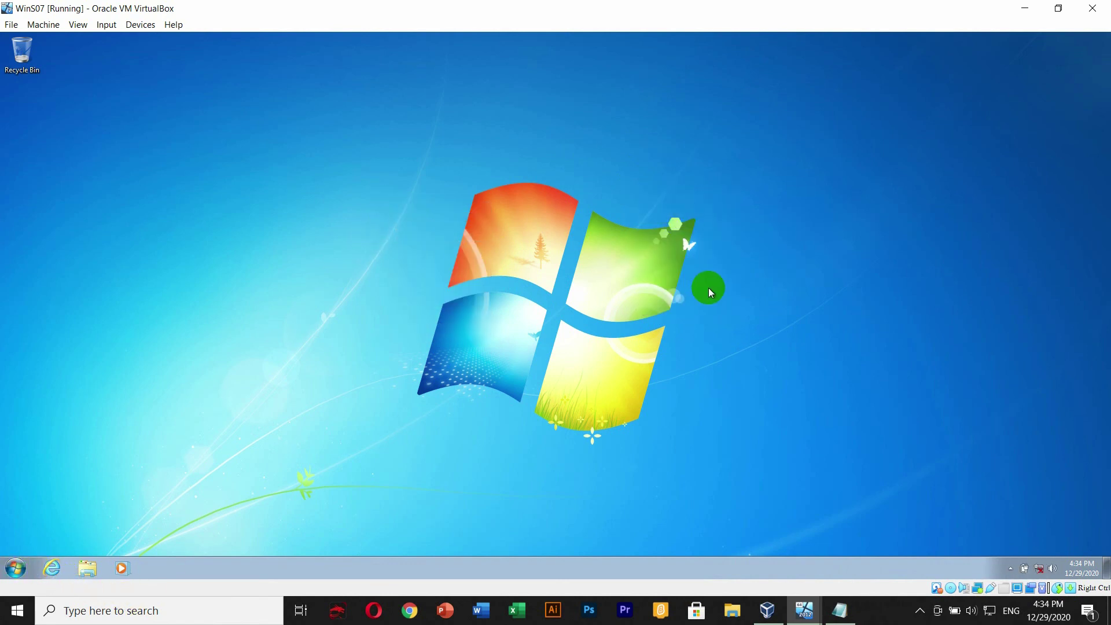